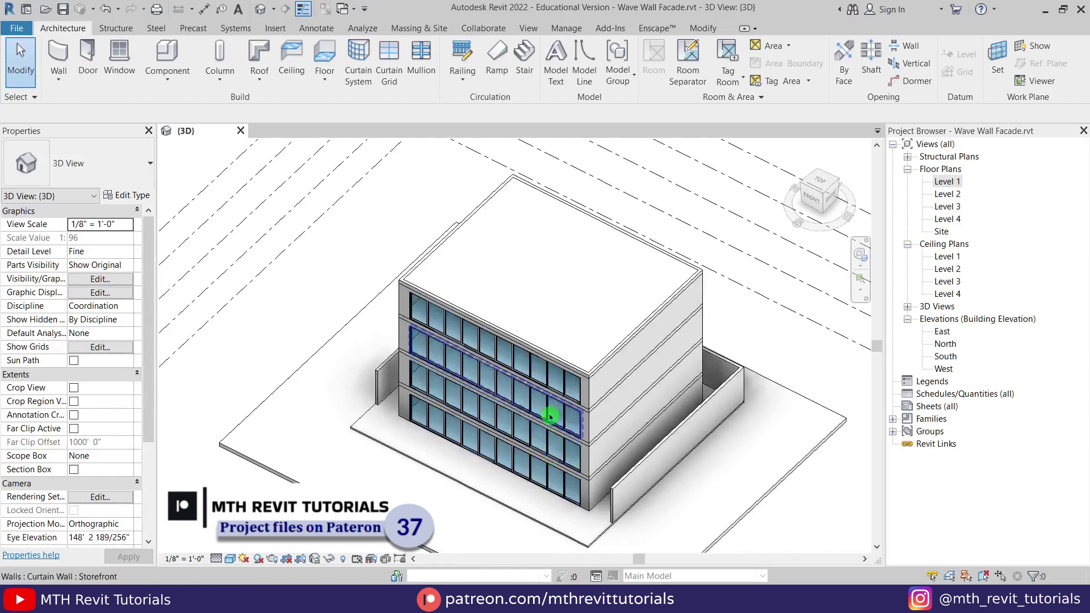
Step: Start a new in-place mass with the name Mass 1
{"action": "scroll", "coordinate": [540, 399], "scroll_direction": "up", "scroll_amount": 3}
{"action": "middle_click_drag", "start_coordinate": [452, 458], "coordinate": [550, 492], "text": "shift"}
{"action": "middle_click_drag", "start_coordinate": [496, 365], "coordinate": [500, 471]}
{"action": "left_click", "coordinate": [421, 373]}
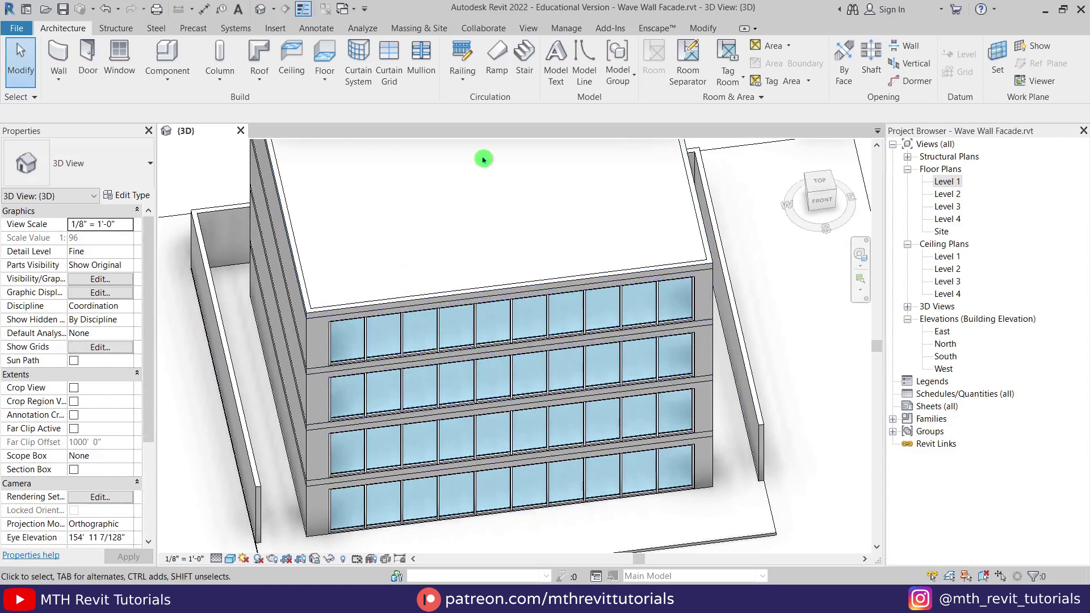
{"action": "left_click", "coordinate": [428, 30]}
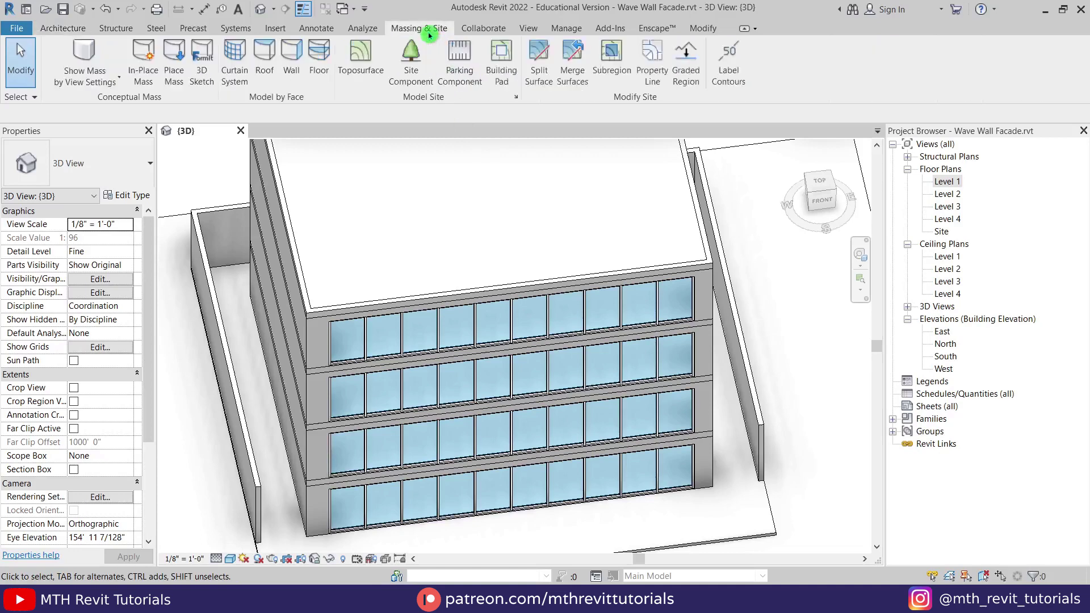
{"action": "left_click", "coordinate": [123, 67]}
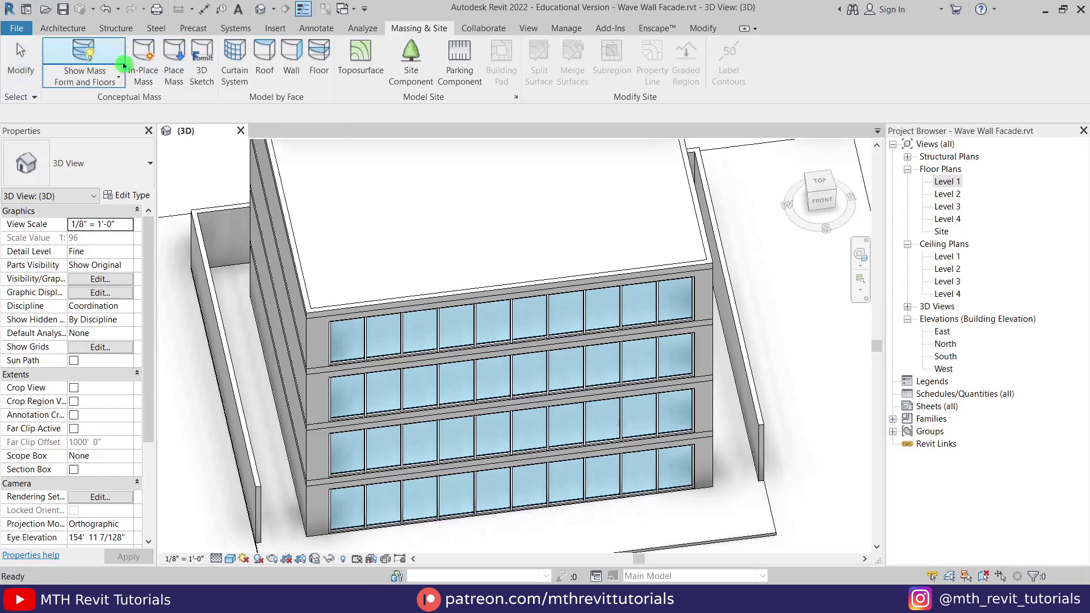
{"action": "left_click", "coordinate": [142, 69]}
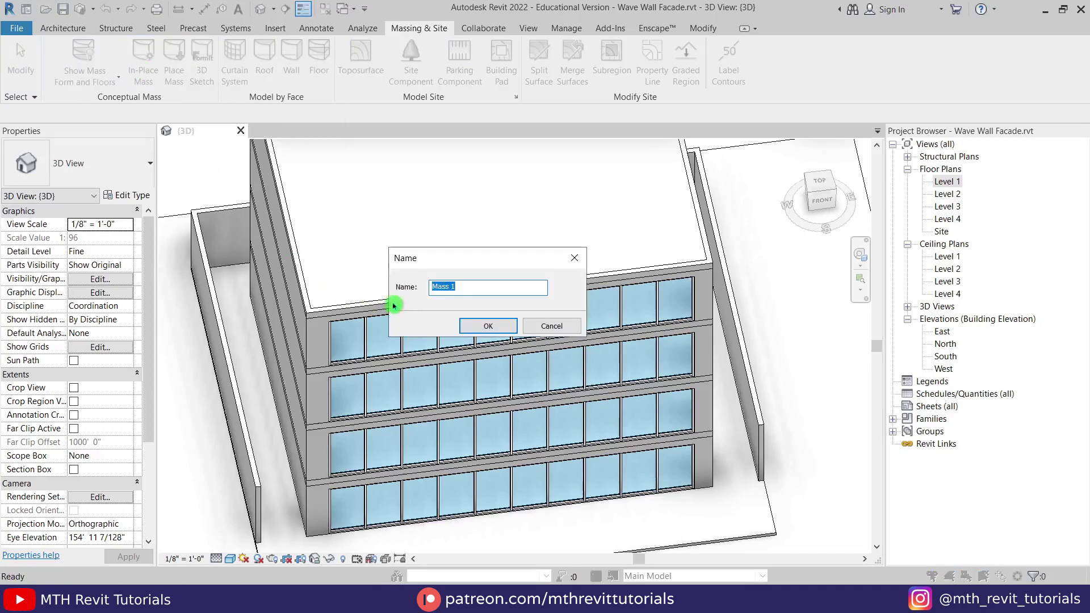
{"action": "left_click", "coordinate": [475, 323]}
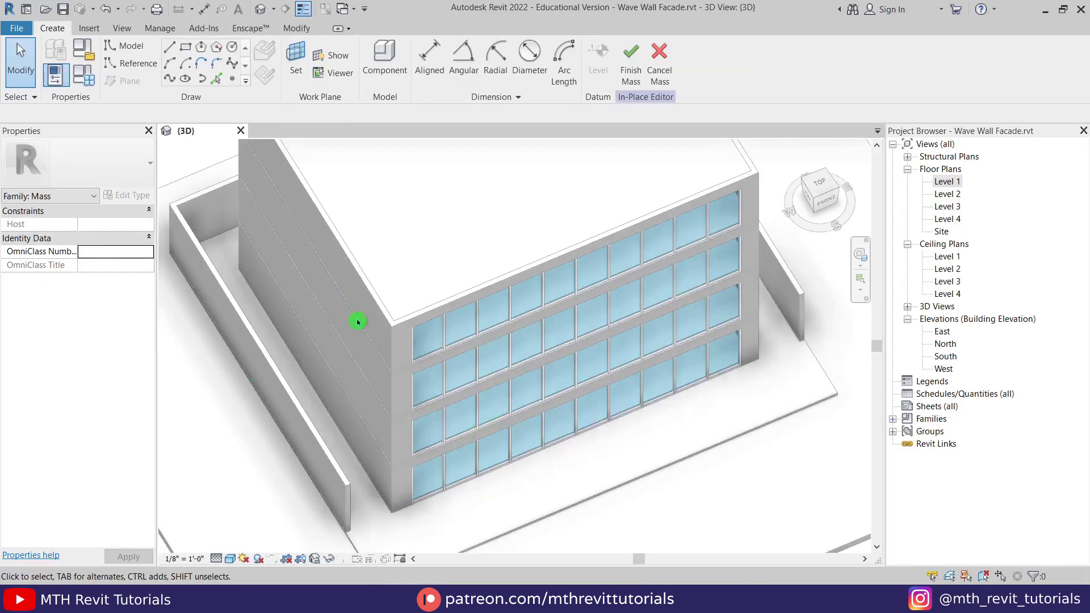
Step: In the Level 1 floor plan, place a reference point in front of the facade, in line with the left wall's outer face
{"action": "middle_click_drag", "start_coordinate": [475, 377], "coordinate": [479, 410]}
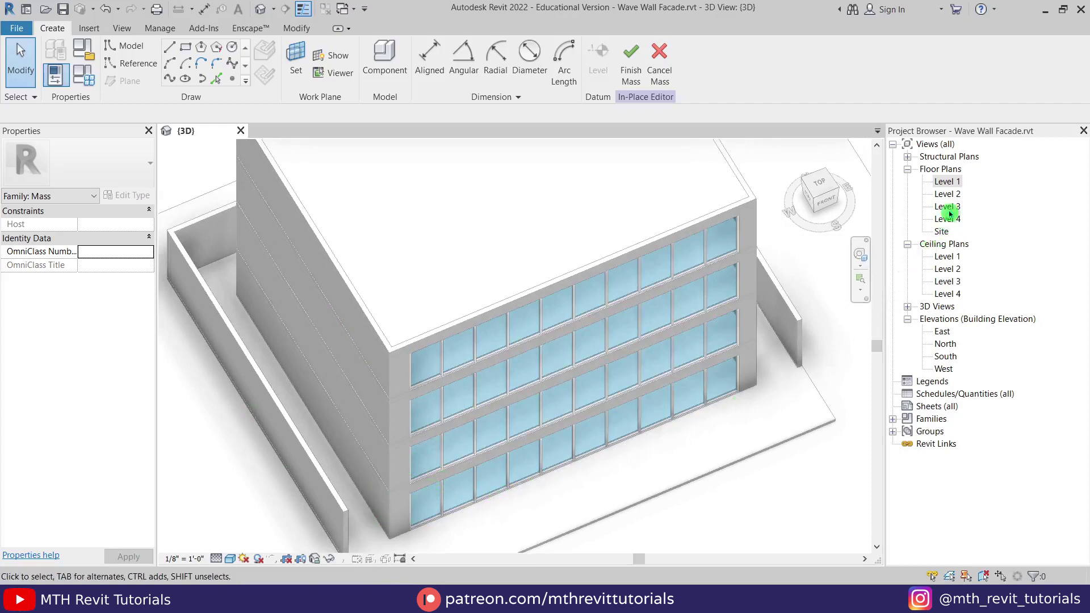
{"action": "double_click", "coordinate": [947, 182]}
{"action": "scroll", "coordinate": [459, 352], "scroll_direction": "up", "scroll_amount": 4}
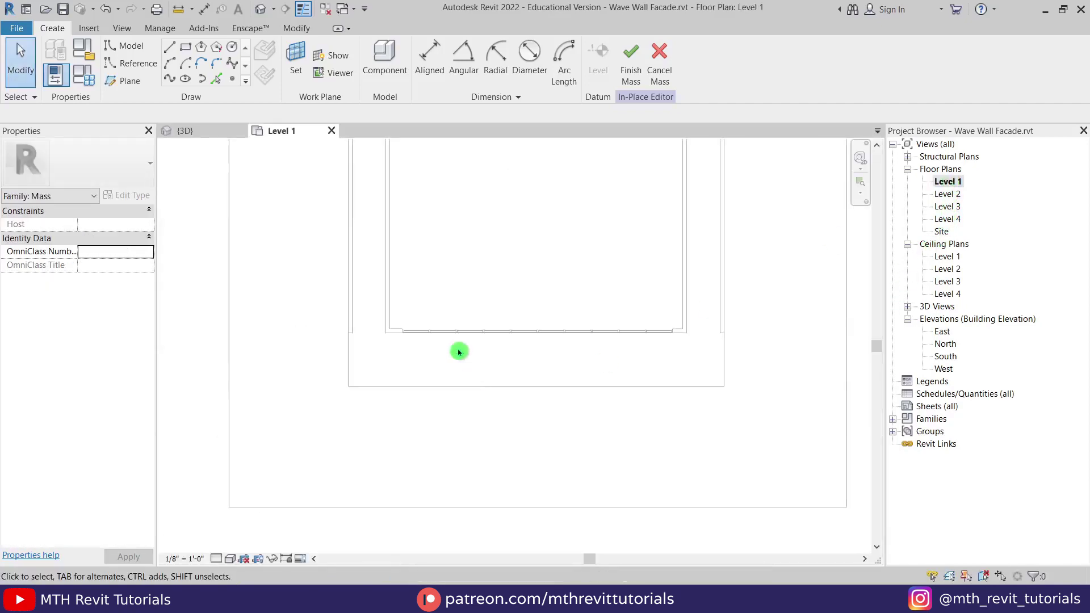
{"action": "scroll", "coordinate": [459, 352], "scroll_direction": "up", "scroll_amount": 3}
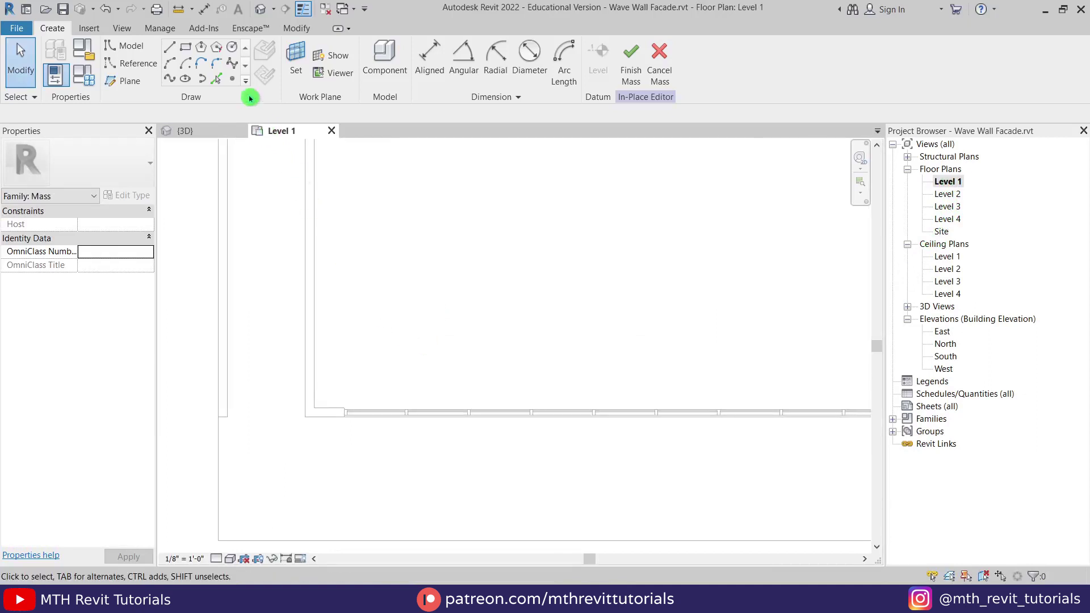
{"action": "left_click", "coordinate": [231, 79]}
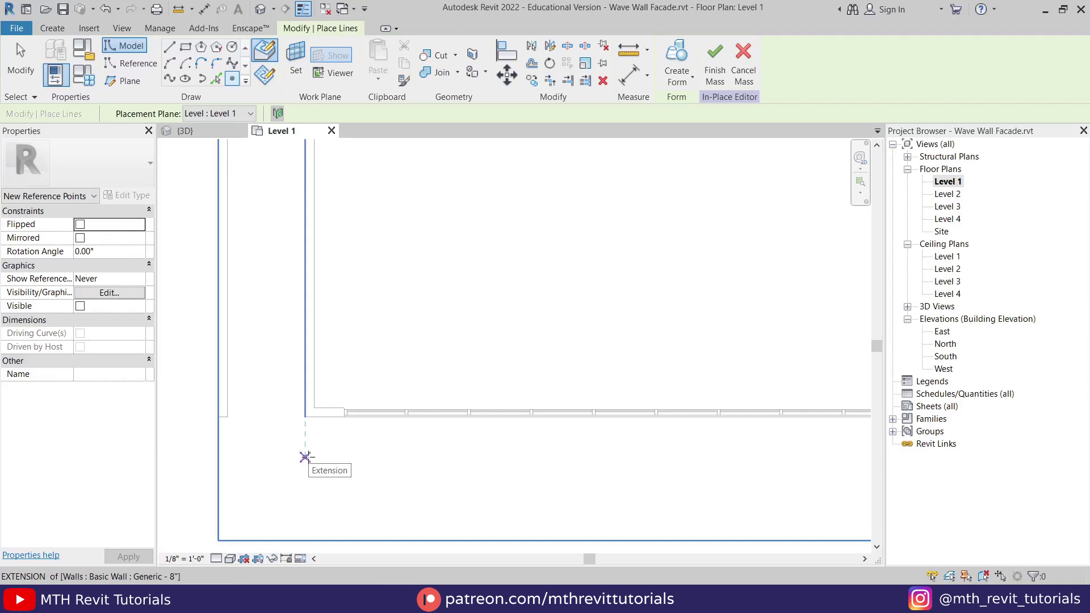
{"action": "left_click", "coordinate": [305, 457]}
{"action": "key", "text": "Escape"}
{"action": "key", "text": "Escape"}
Step: Set the reference point's distance from the front face of the building to 4'
{"action": "left_click_drag", "start_coordinate": [273, 426], "coordinate": [338, 482]}
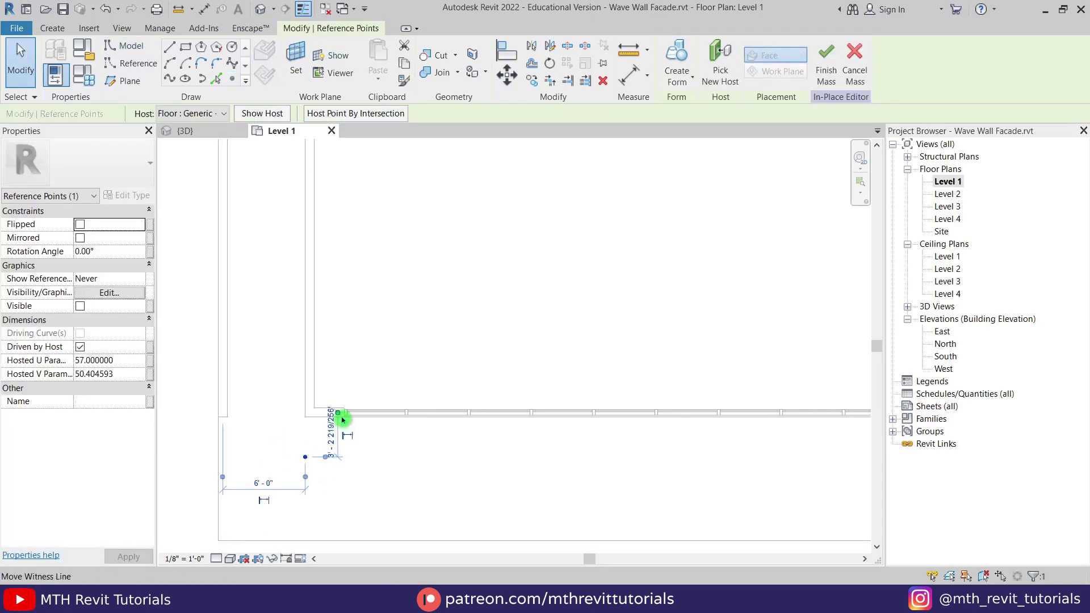
{"action": "key", "text": "c"}
{"action": "key", "text": "o"}
{"action": "left_click", "coordinate": [332, 443]}
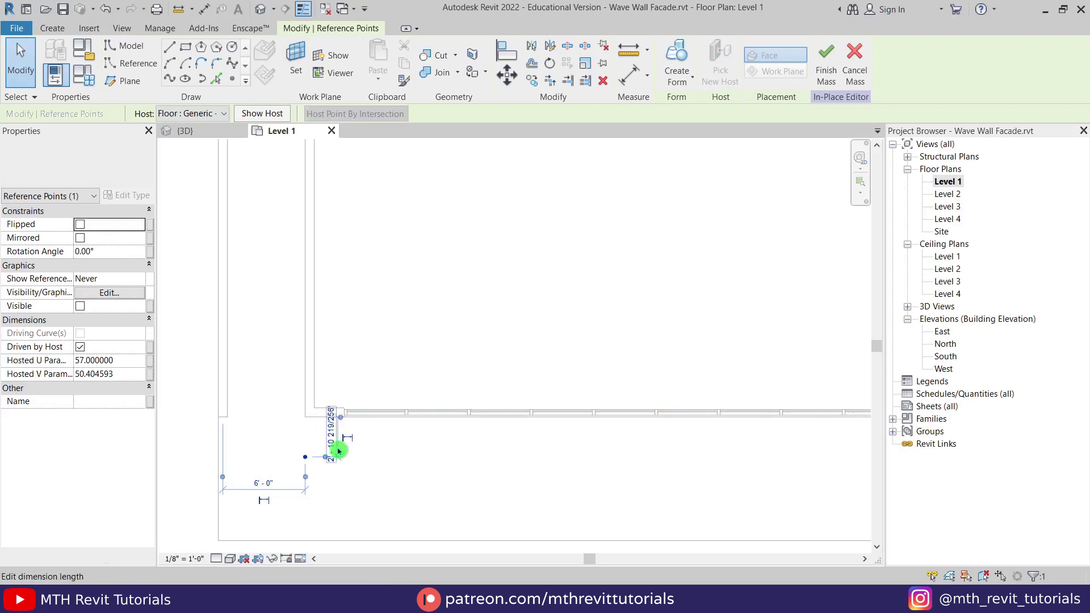
{"action": "type", "text": "4"}
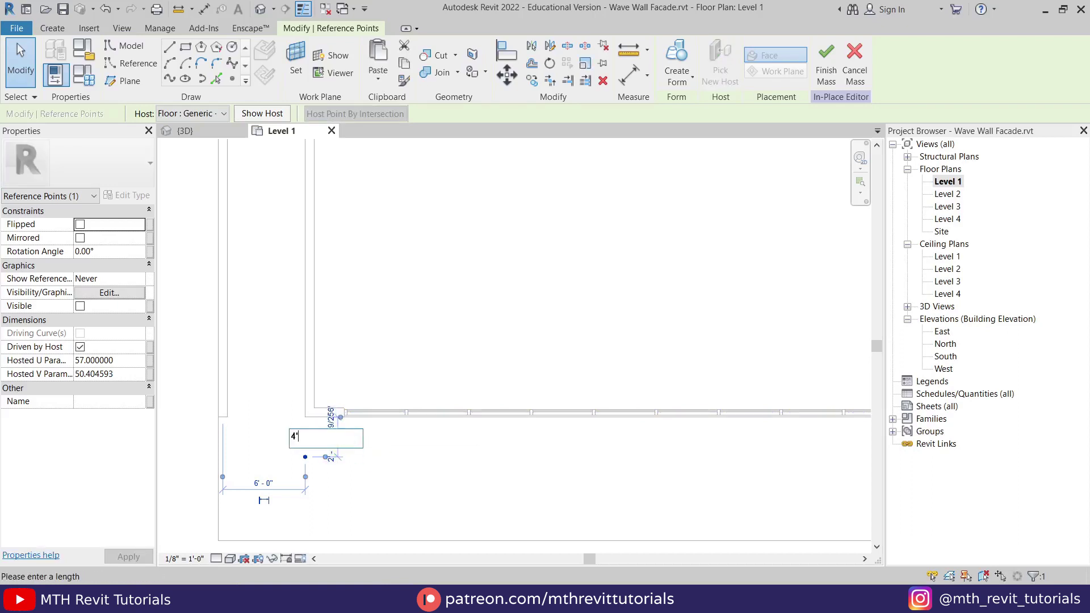
{"action": "key", "text": "Return"}
{"action": "left_click", "coordinate": [311, 488]}
{"action": "scroll", "coordinate": [324, 424], "scroll_direction": "down", "scroll_amount": 1}
{"action": "middle_click_drag", "start_coordinate": [353, 470], "coordinate": [327, 472]}
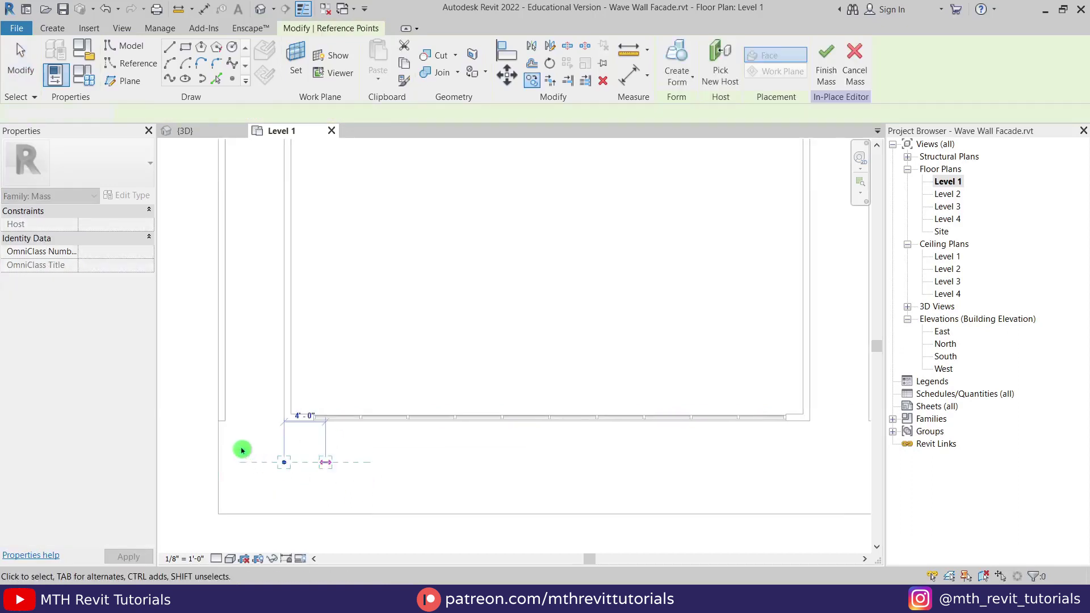
{"action": "left_click", "coordinate": [242, 450]}
Step: Copy the reference point twice to the right along the facade at 4' spacing, using the Multiple option
{"action": "left_click_drag", "start_coordinate": [250, 443], "coordinate": [299, 473]}
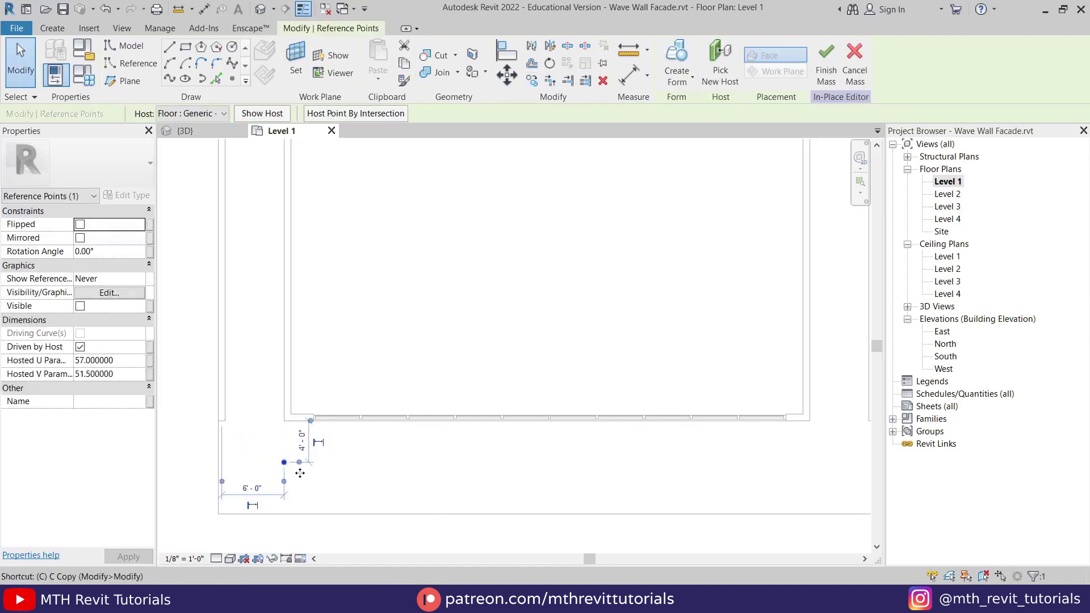
{"action": "key", "text": "c"}
{"action": "key", "text": "o"}
{"action": "left_click", "coordinate": [284, 462]}
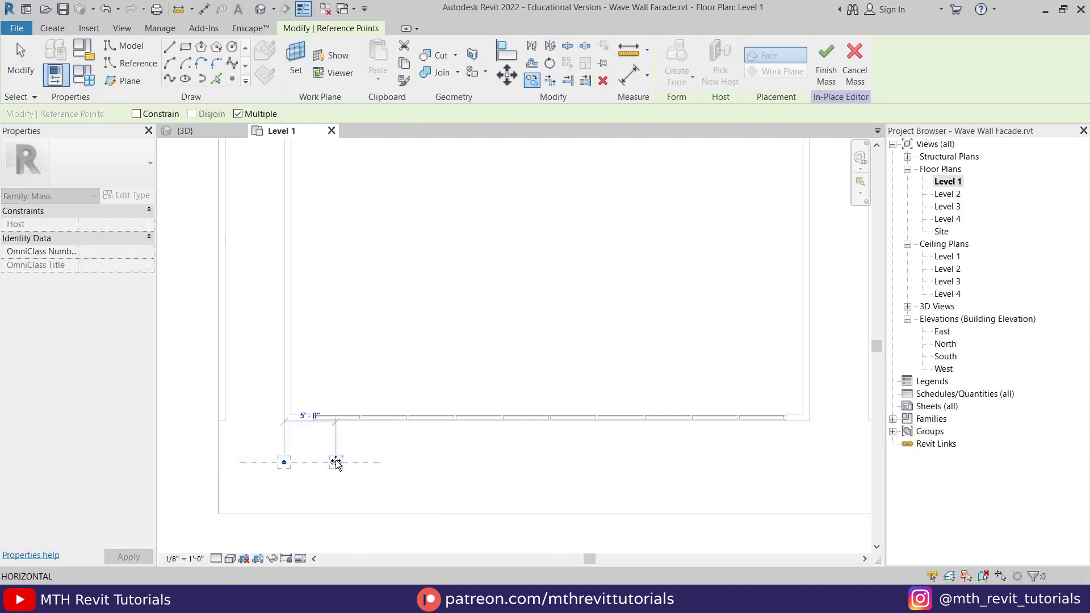
{"action": "key", "text": "Return"}
{"action": "type", "text": "4"}
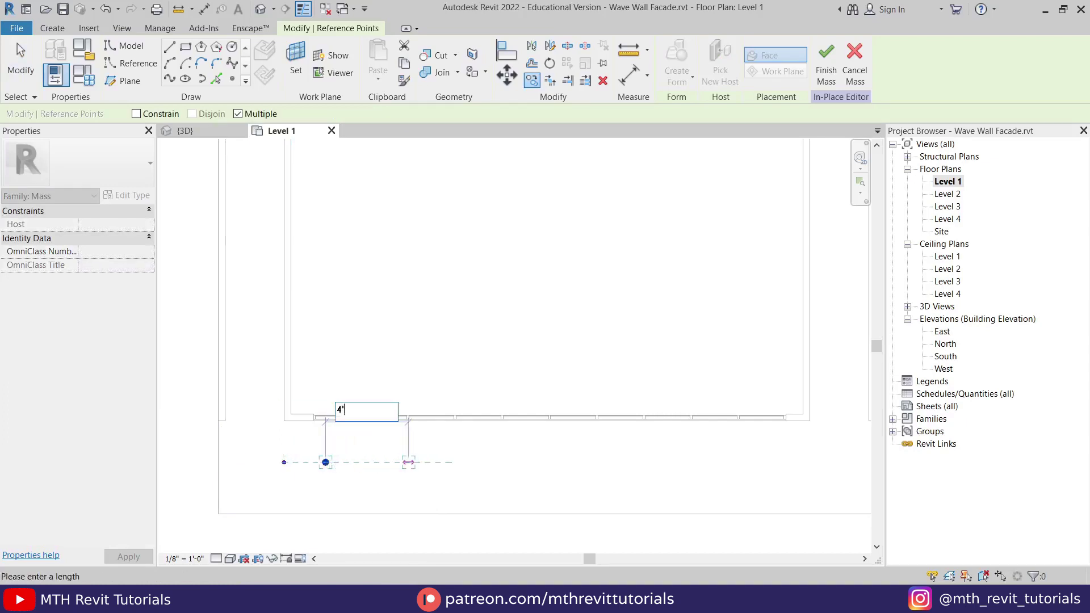
{"action": "key", "text": "Return"}
{"action": "key", "text": "Escape"}
Step: Copy the two new reference points six times to the right along the facade, with 8' between successive copies
{"action": "left_click_drag", "start_coordinate": [311, 442], "coordinate": [405, 492]}
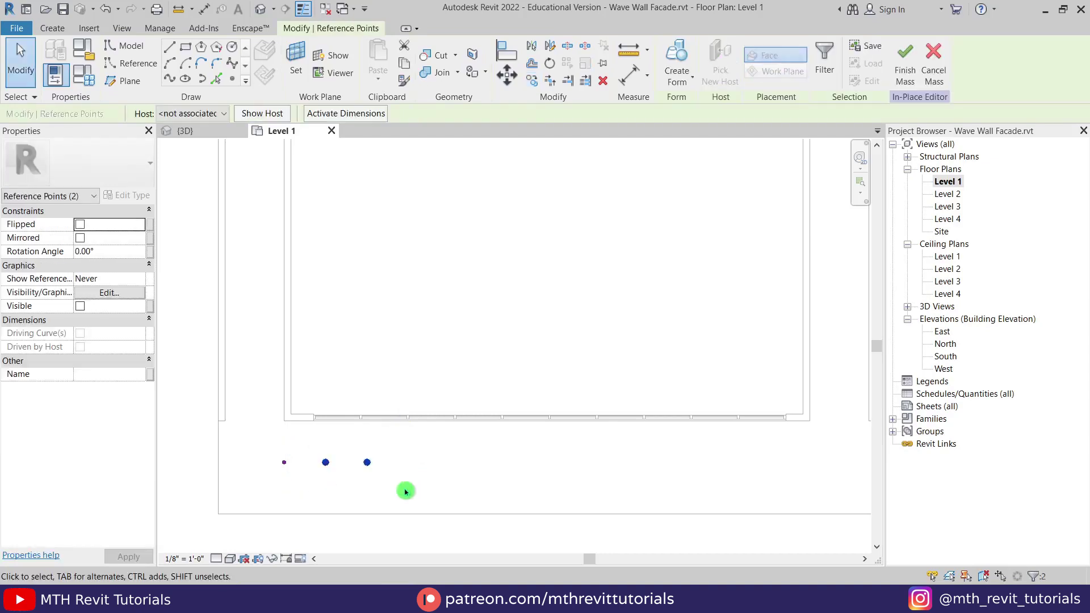
{"action": "key", "text": "c"}
{"action": "key", "text": "o"}
{"action": "left_click", "coordinate": [367, 462]}
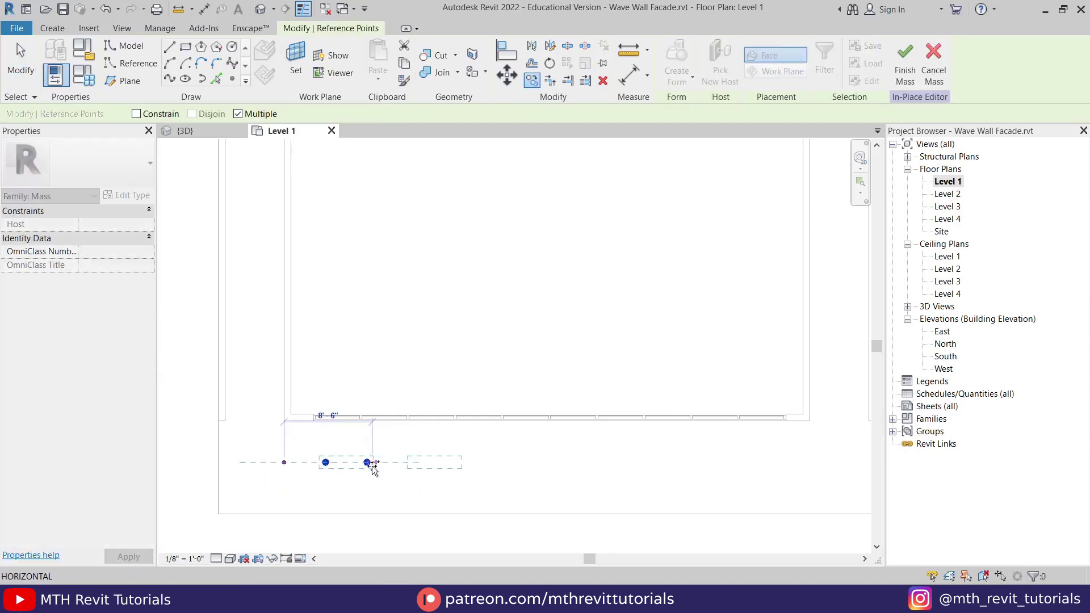
{"action": "left_click", "coordinate": [450, 462]}
{"action": "left_click", "coordinate": [533, 462]}
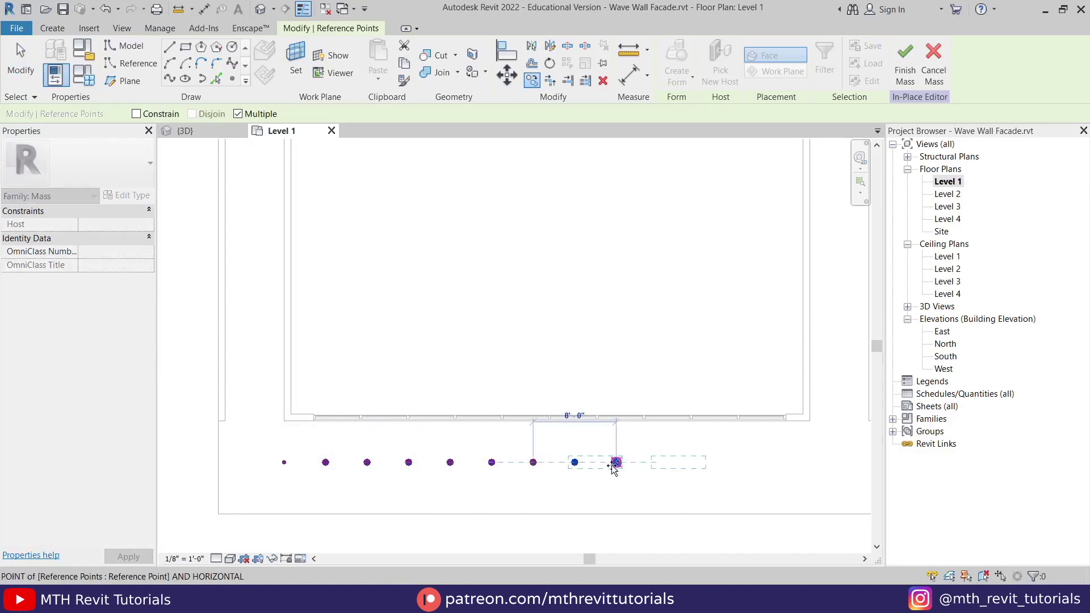
{"action": "left_click", "coordinate": [616, 462]}
{"action": "left_click", "coordinate": [699, 463]}
{"action": "left_click", "coordinate": [782, 462]}
{"action": "left_click", "coordinate": [865, 462]}
{"action": "key", "text": "Escape"}
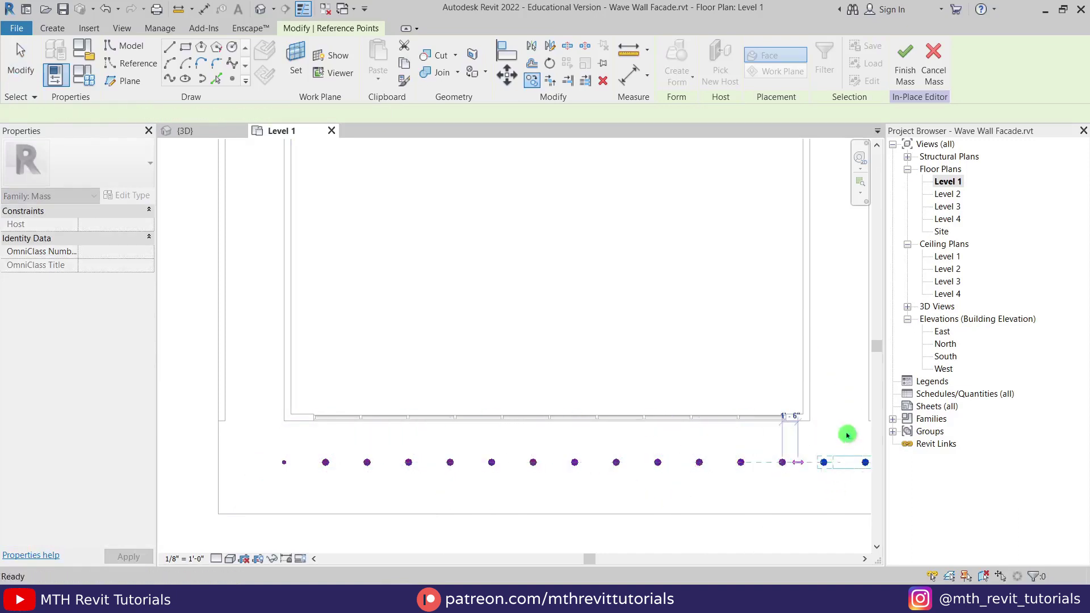
Step: Delete the two reference points that lie beyond the building's right front corner
{"action": "left_click_drag", "start_coordinate": [846, 433], "coordinate": [894, 498]}
{"action": "middle_click_drag", "start_coordinate": [795, 509], "coordinate": [711, 516]}
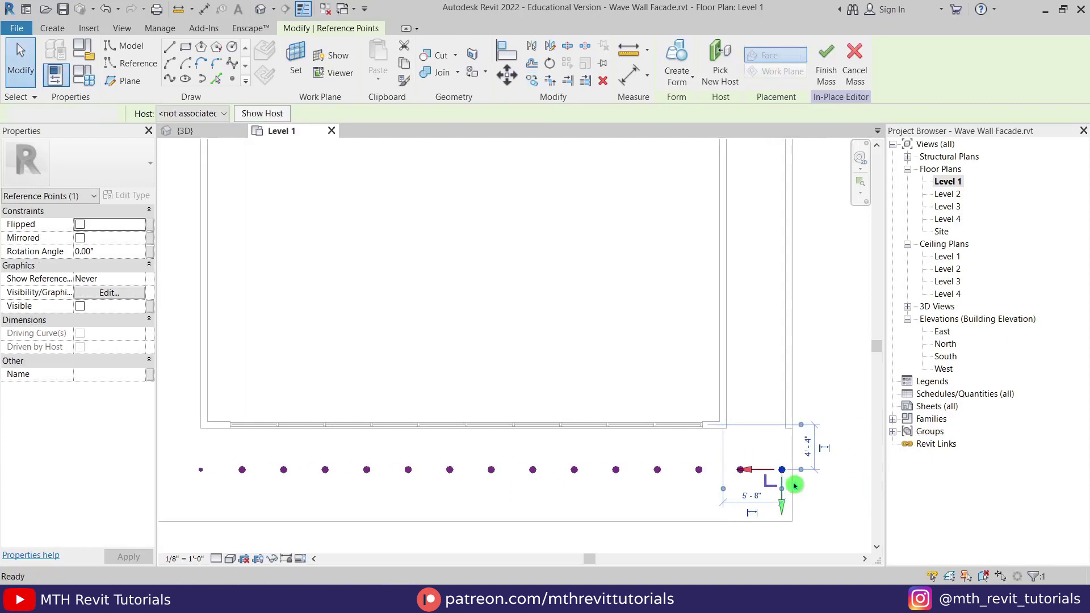
{"action": "key", "text": "Escape"}
{"action": "scroll", "coordinate": [832, 470], "scroll_direction": "up", "scroll_amount": 2}
{"action": "left_click", "coordinate": [744, 468]}
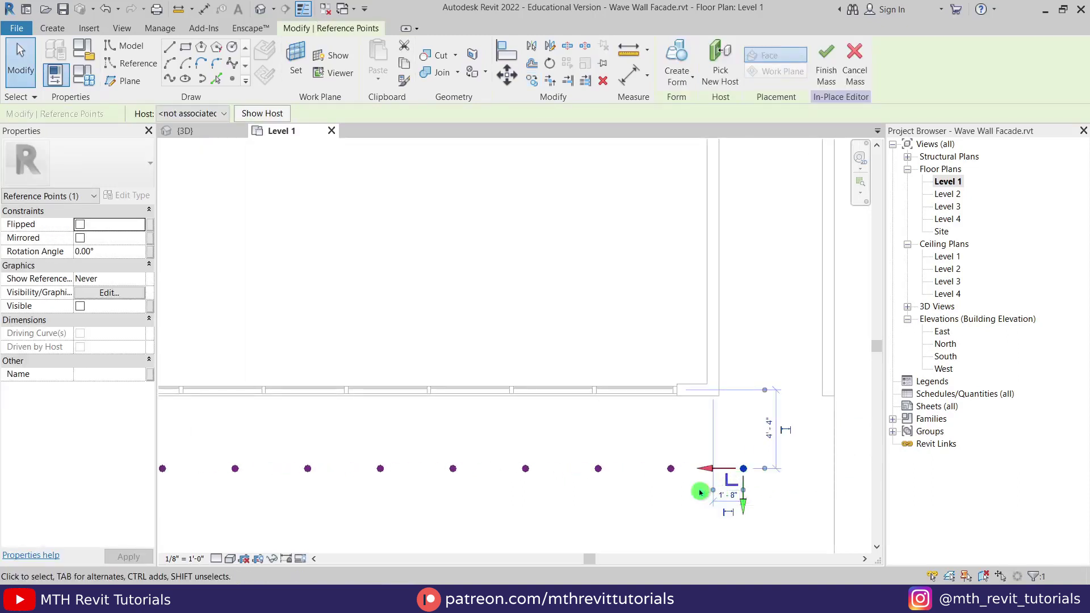
{"action": "key", "text": "Delete"}
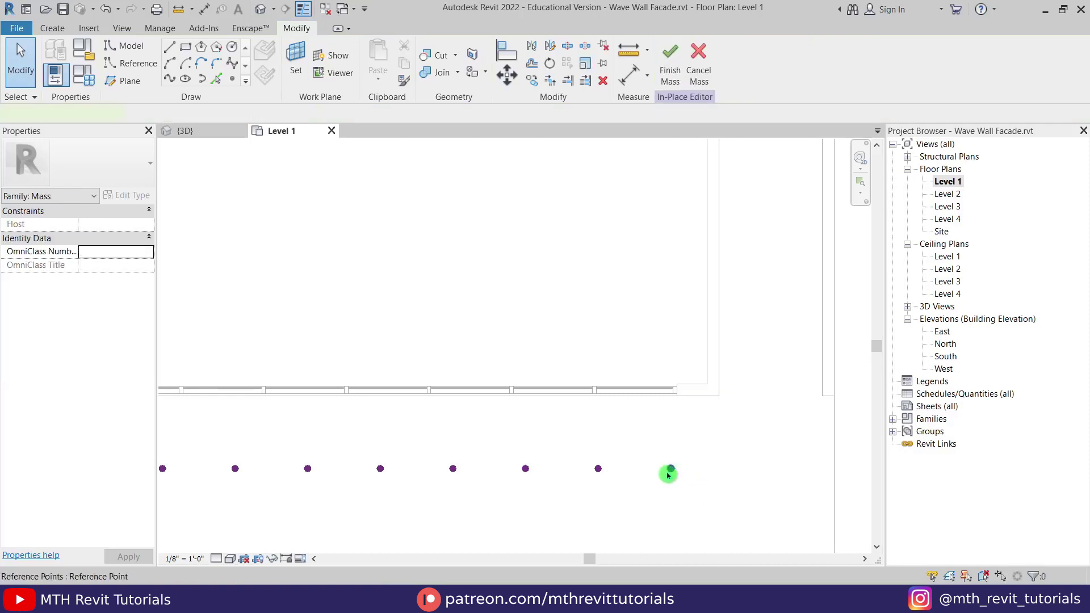
Step: Move the last reference point of the row to the right, in line with the right wall's outer face
{"action": "left_click", "coordinate": [670, 469]}
{"action": "mouse_move", "coordinate": [691, 482]}
{"action": "left_mouse_down"}
{"action": "mouse_move", "coordinate": [653, 474]}
{"action": "mouse_move", "coordinate": [690, 477]}
{"action": "left_mouse_up"}
{"action": "left_click", "coordinate": [728, 392]}
{"action": "scroll", "coordinate": [719, 494], "scroll_direction": "down", "scroll_amount": 2}
{"action": "middle_click_drag", "start_coordinate": [588, 489], "coordinate": [696, 475]}
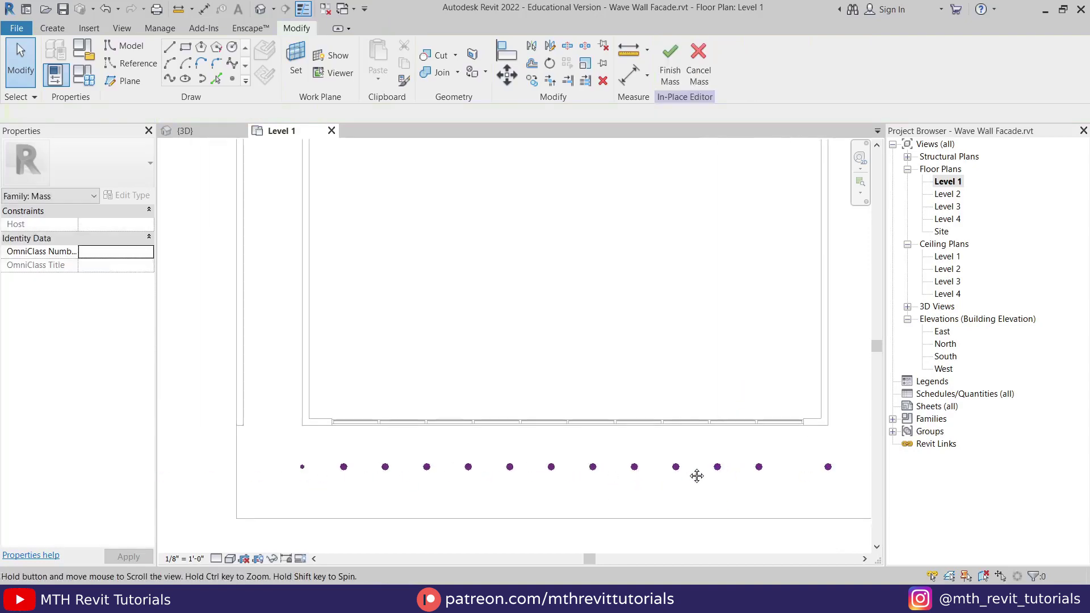
Step: In the front orientation of the 3D view, select all 13 reference points and move them up 10' to Level 2
{"action": "left_click", "coordinate": [204, 133]}
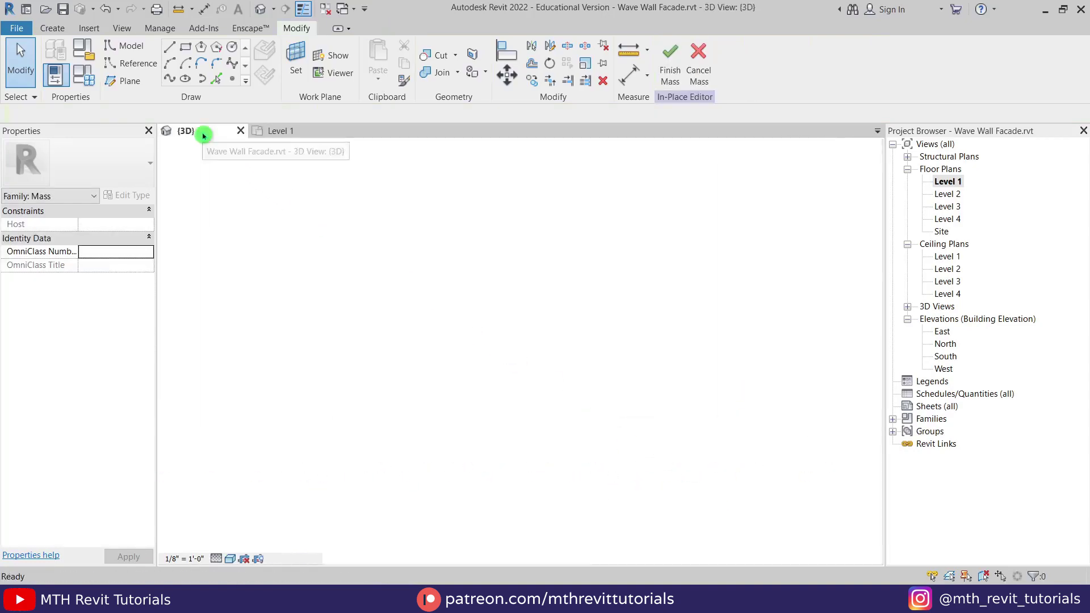
{"action": "middle_click_drag", "start_coordinate": [502, 361], "coordinate": [452, 394], "text": "shift"}
{"action": "middle_click_drag", "start_coordinate": [529, 492], "coordinate": [504, 405]}
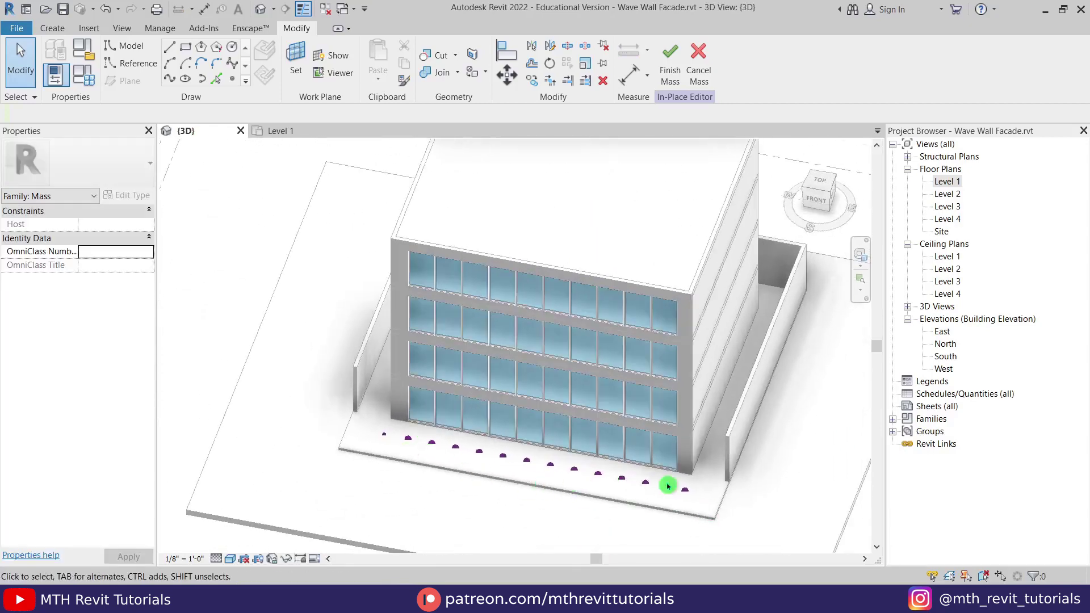
{"action": "middle_click_drag", "start_coordinate": [591, 477], "coordinate": [477, 362], "text": "shift"}
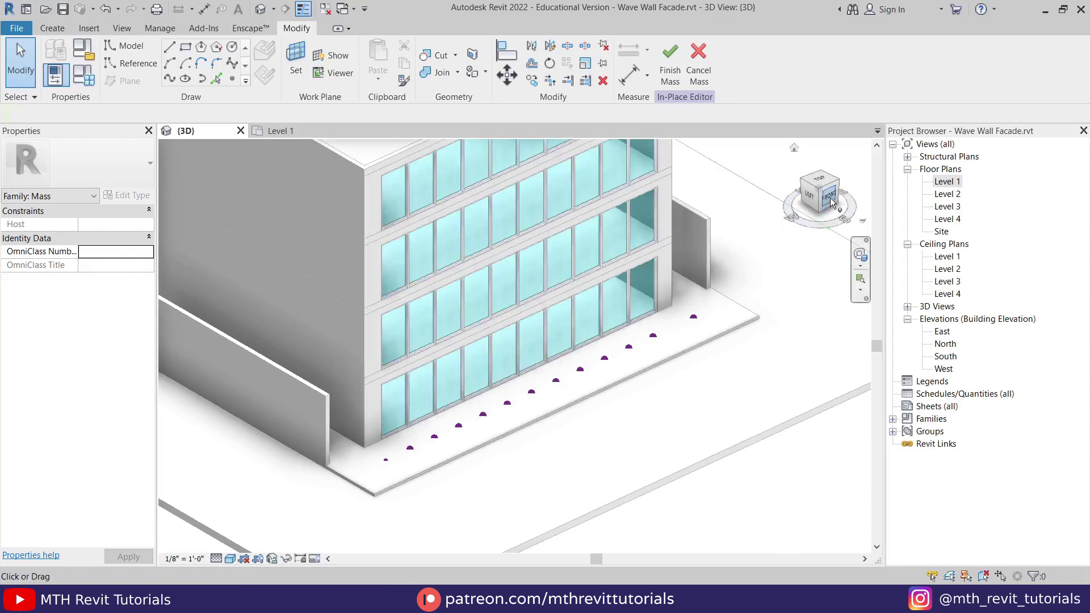
{"action": "scroll", "coordinate": [401, 328], "scroll_direction": "up", "scroll_amount": 10}
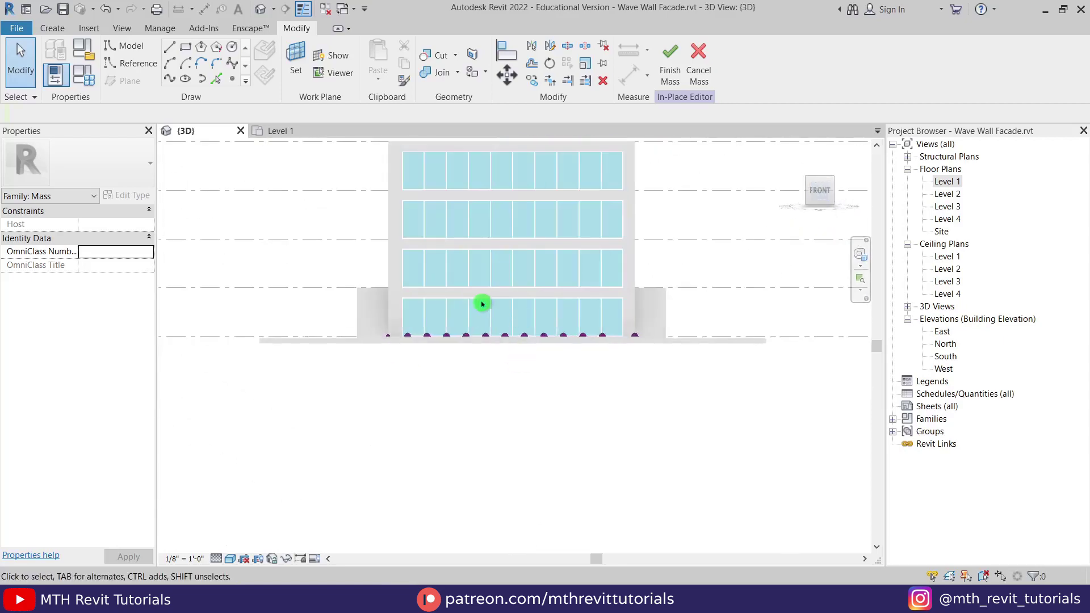
{"action": "middle_click_drag", "start_coordinate": [411, 308], "coordinate": [387, 396]}
{"action": "left_click_drag", "start_coordinate": [216, 364], "coordinate": [751, 508]}
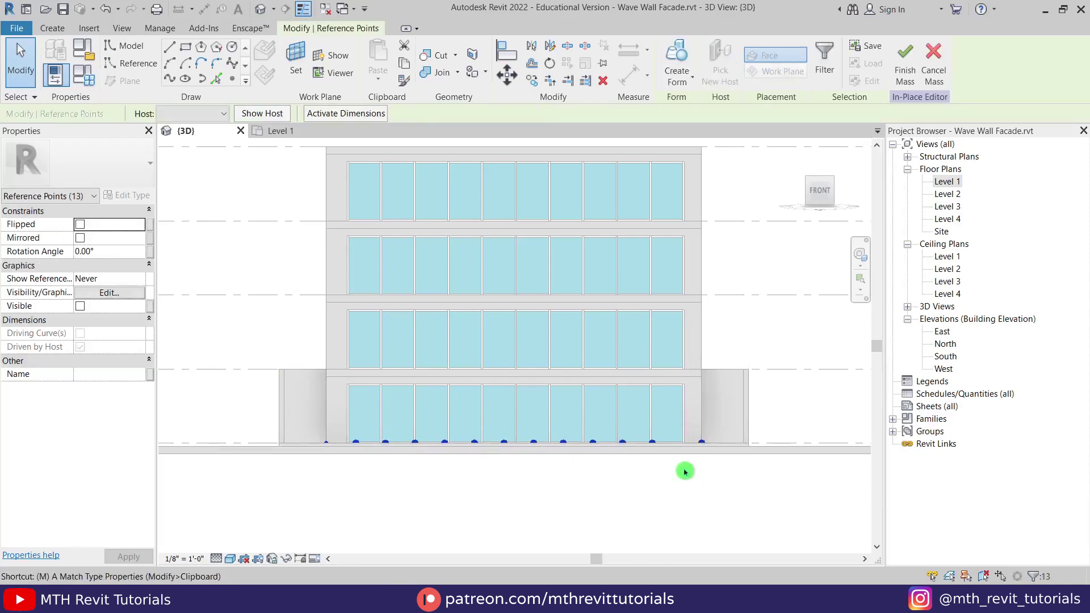
{"action": "key", "text": "m"}
{"action": "key", "text": "v"}
{"action": "scroll", "coordinate": [761, 444], "scroll_direction": "up", "scroll_amount": 4}
{"action": "left_click", "coordinate": [757, 444]}
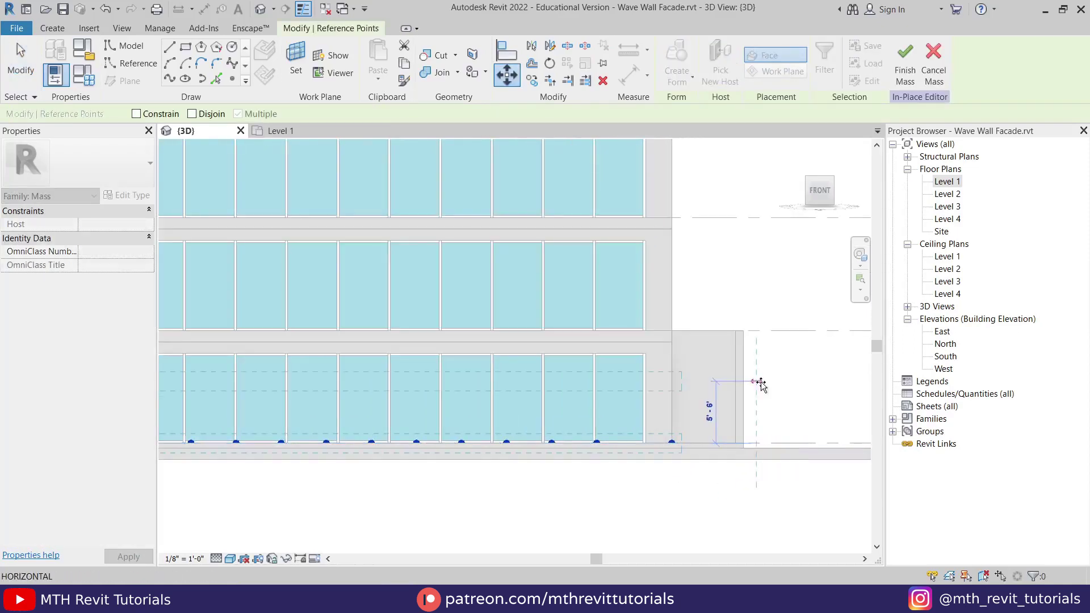
{"action": "left_click", "coordinate": [758, 331]}
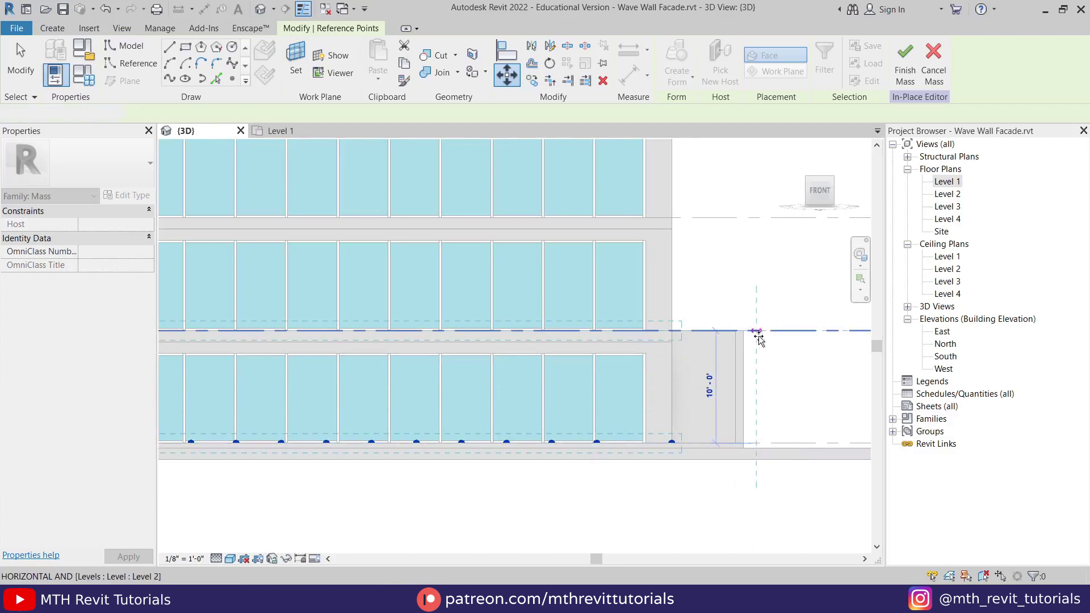
Step: Place the selected row of reference points on Level 2 to complete the 10' upward move
{"action": "left_click", "coordinate": [492, 333]}
{"action": "scroll", "coordinate": [581, 438], "scroll_direction": "down", "scroll_amount": 5}
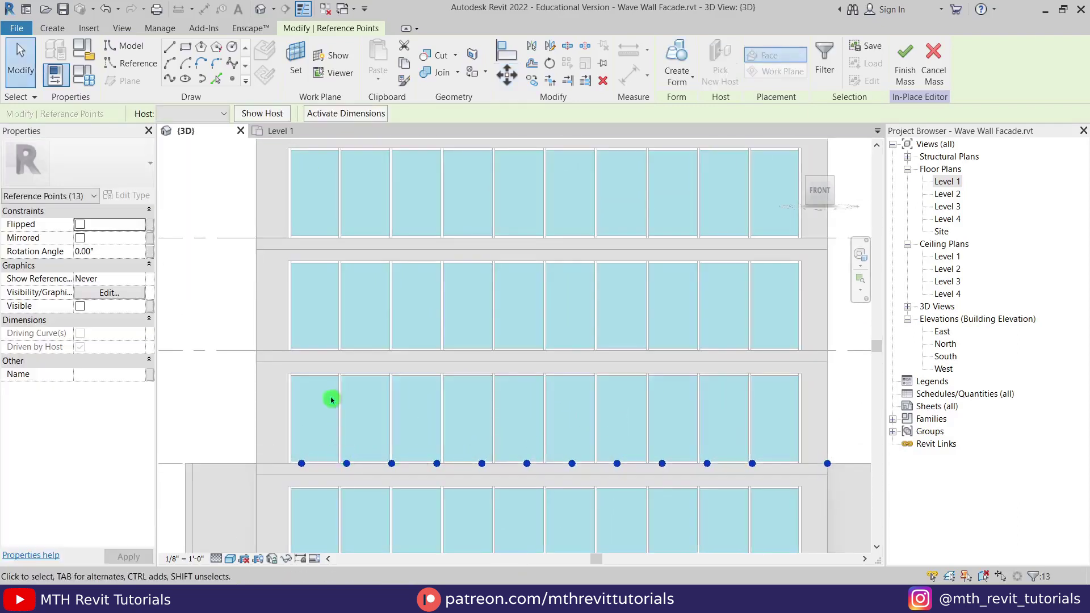
{"action": "scroll", "coordinate": [242, 522], "scroll_direction": "up", "scroll_amount": 4}
{"action": "scroll", "coordinate": [309, 474], "scroll_direction": "down", "scroll_amount": 7}
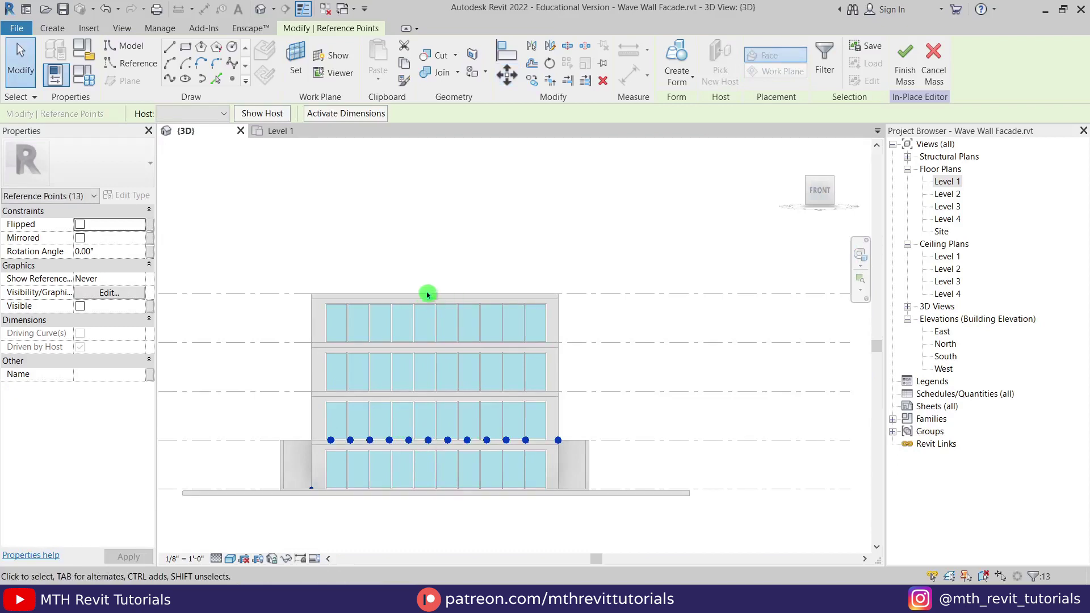
{"action": "scroll", "coordinate": [311, 493], "scroll_direction": "up", "scroll_amount": 6}
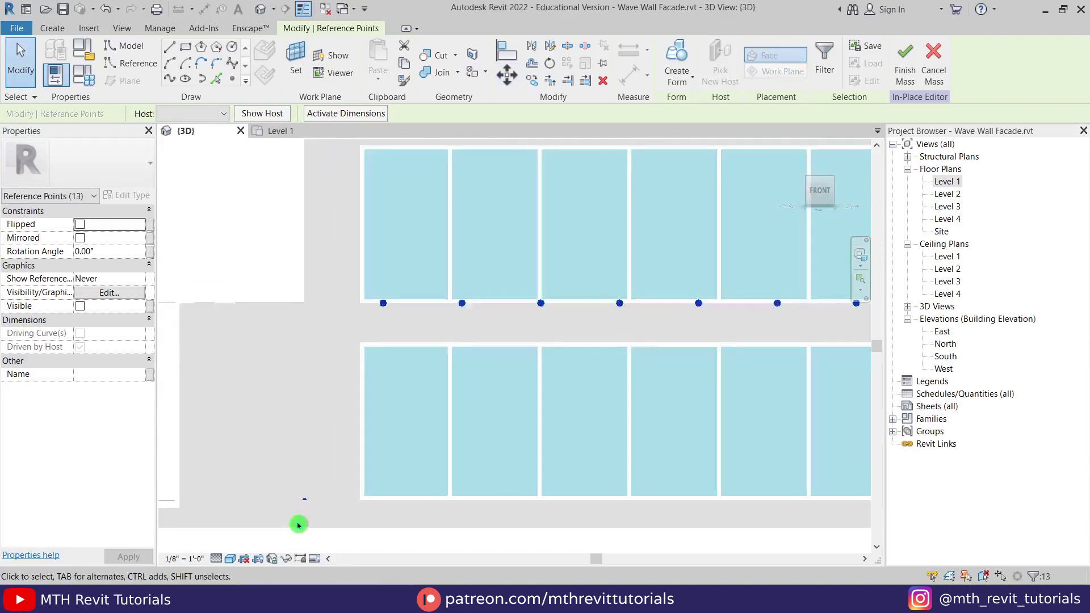
Step: Delete the stray reference point on Level 1 at the building's lower left corner
{"action": "key", "text": "Escape"}
{"action": "left_click_drag", "start_coordinate": [259, 463], "coordinate": [345, 539]}
{"action": "left_click", "coordinate": [321, 501]}
{"action": "left_click_drag", "start_coordinate": [267, 452], "coordinate": [341, 540]}
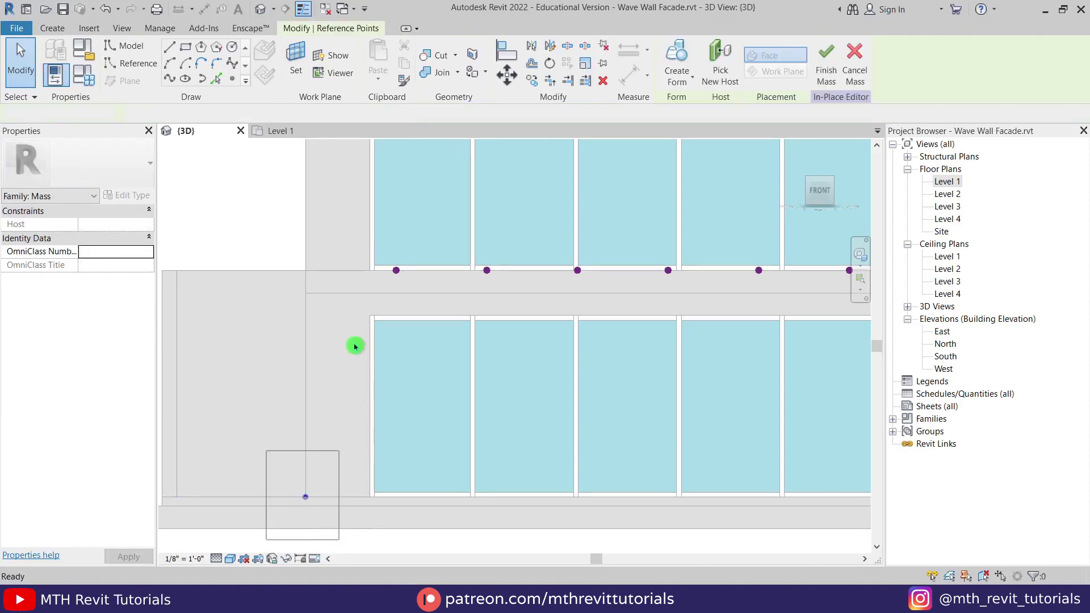
Step: Copy the leftmost reference point on Level 2 4' to the left, onto the building's left edge
{"action": "left_click", "coordinate": [357, 252]}
{"action": "left_click_drag", "start_coordinate": [357, 252], "coordinate": [418, 293]}
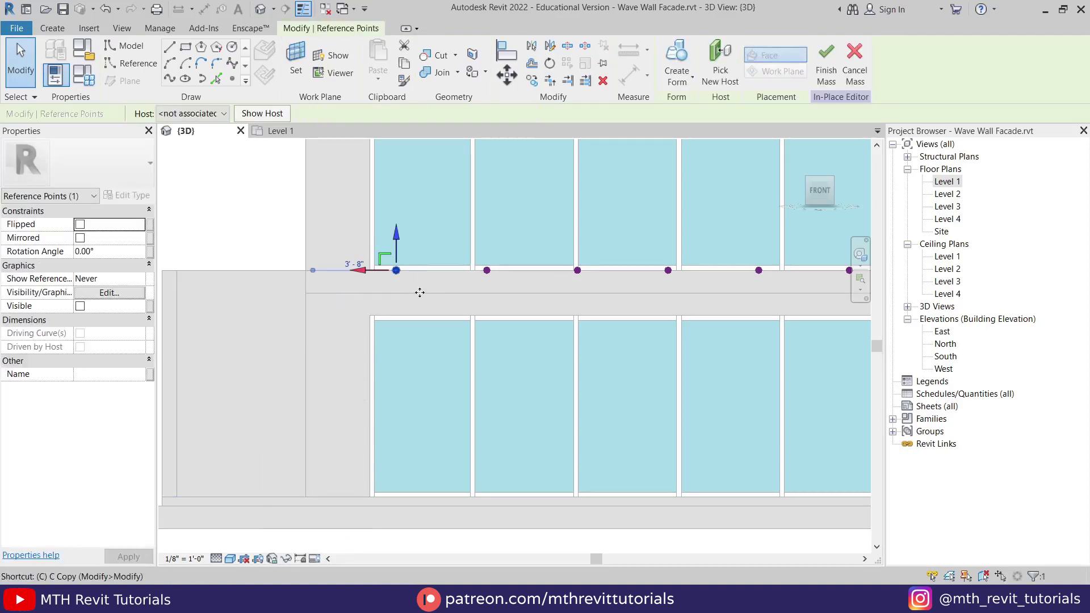
{"action": "key", "text": "c"}
{"action": "key", "text": "o"}
{"action": "left_click", "coordinate": [396, 270]}
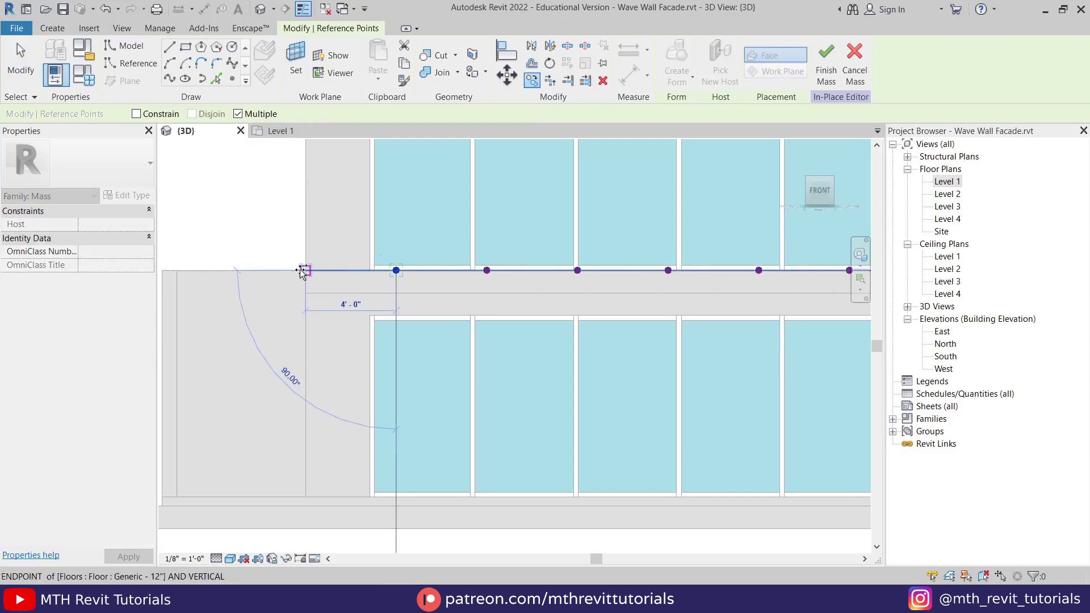
{"action": "left_click", "coordinate": [306, 270]}
{"action": "key", "text": "Escape"}
{"action": "key", "text": "Escape"}
Step: Select all 13 reference points on Level 2 and copy the row upward twice, with 4' between rows
{"action": "scroll", "coordinate": [267, 354], "scroll_direction": "down", "scroll_amount": 2}
{"action": "scroll", "coordinate": [291, 322], "scroll_direction": "up", "scroll_amount": 2}
{"action": "middle_click_drag", "start_coordinate": [290, 321], "coordinate": [375, 468]}
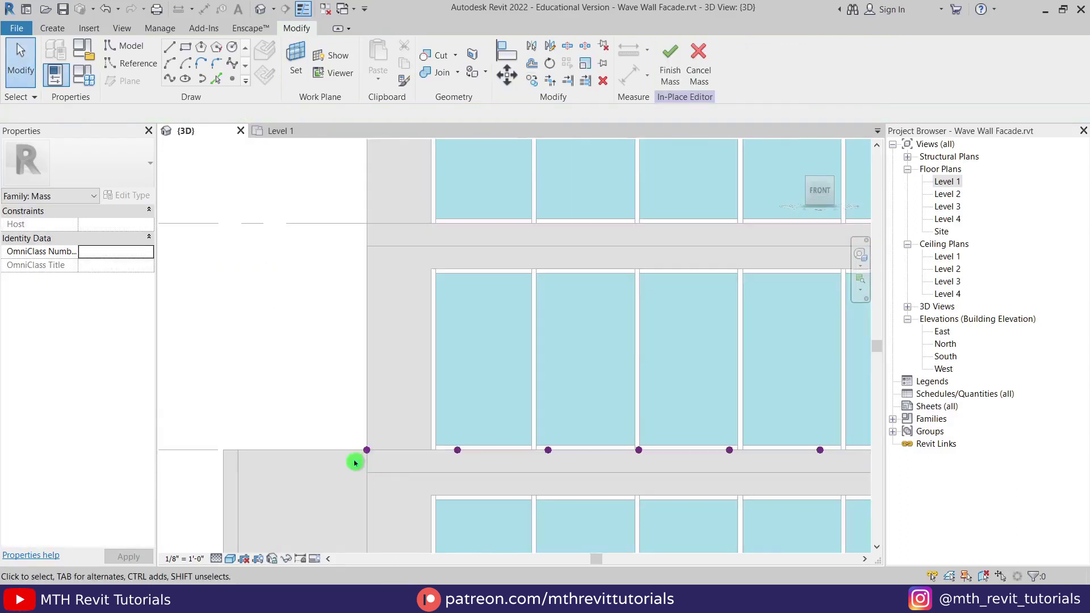
{"action": "scroll", "coordinate": [325, 442], "scroll_direction": "down", "scroll_amount": 1}
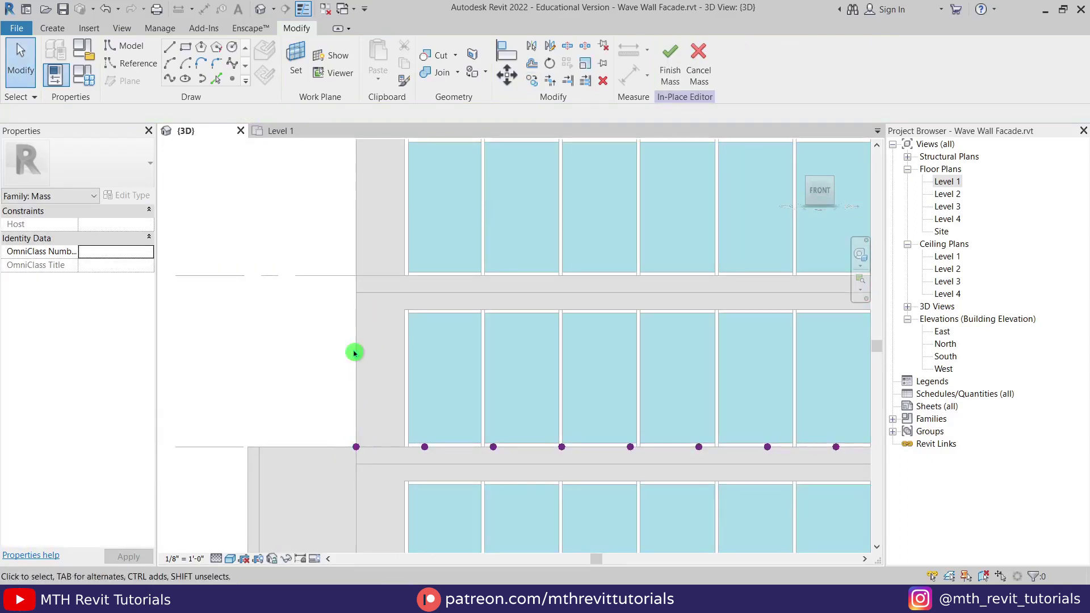
{"action": "scroll", "coordinate": [588, 390], "scroll_direction": "down", "scroll_amount": 2}
{"action": "scroll", "coordinate": [746, 384], "scroll_direction": "up", "scroll_amount": 1}
{"action": "scroll", "coordinate": [788, 389], "scroll_direction": "down", "scroll_amount": 1}
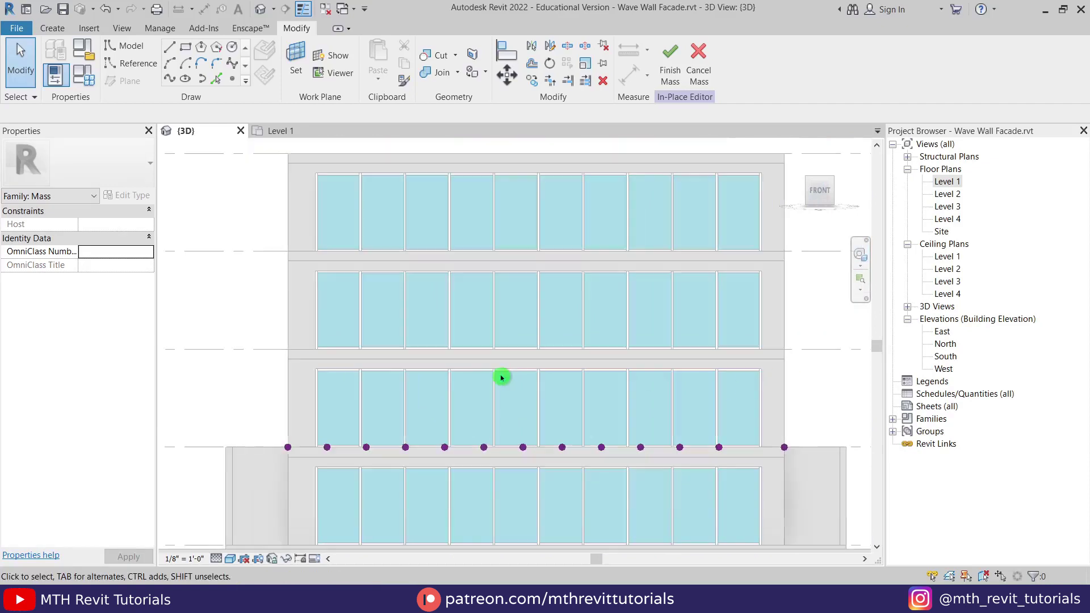
{"action": "left_click_drag", "start_coordinate": [230, 403], "coordinate": [805, 481]}
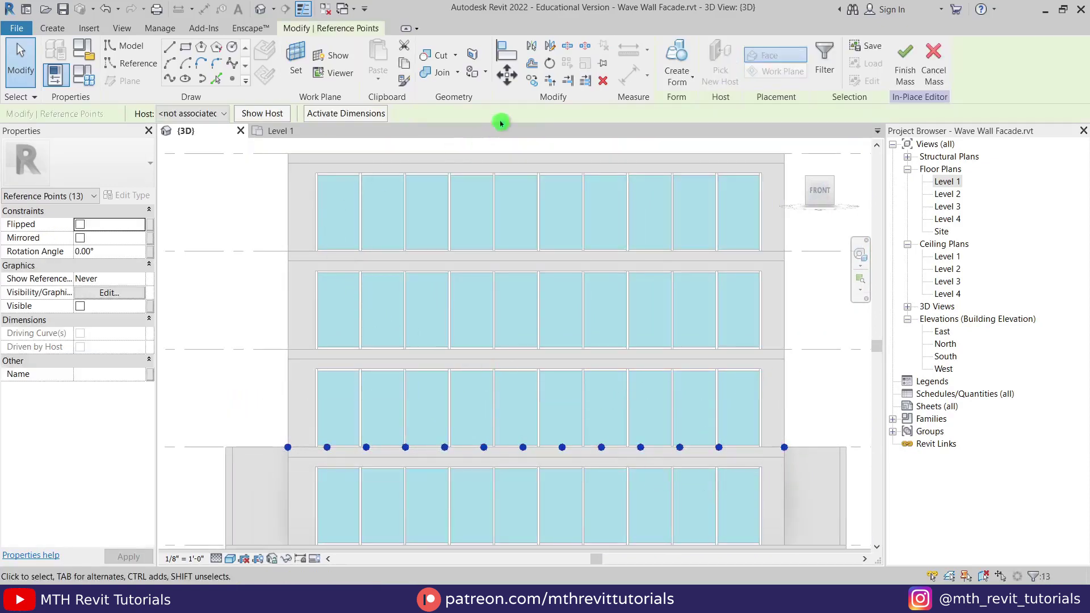
{"action": "left_click", "coordinate": [532, 80]}
{"action": "left_click", "coordinate": [784, 448]}
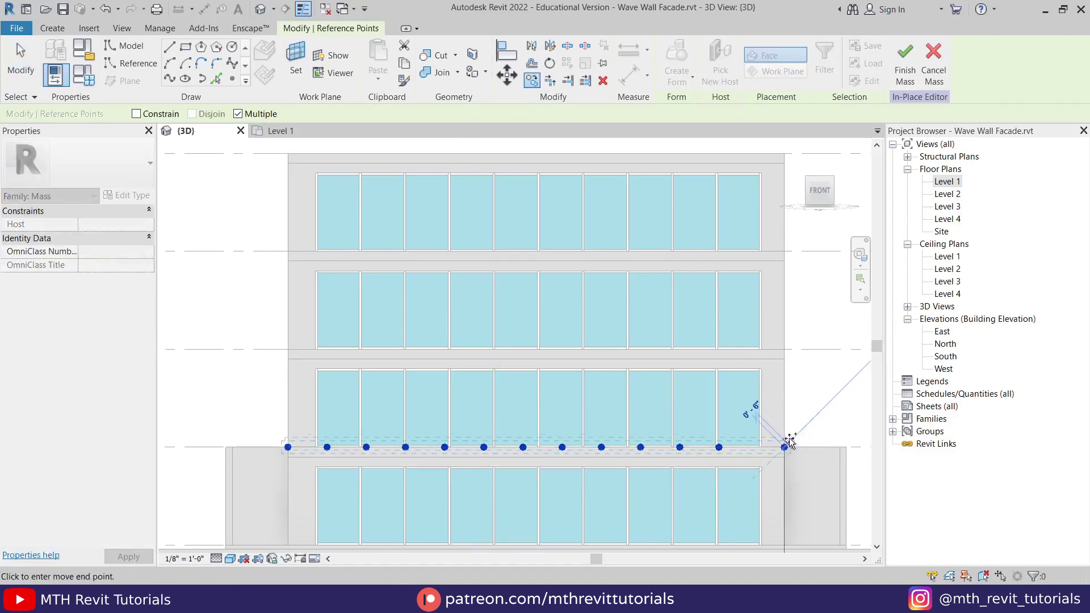
{"action": "type", "text": "4'"}
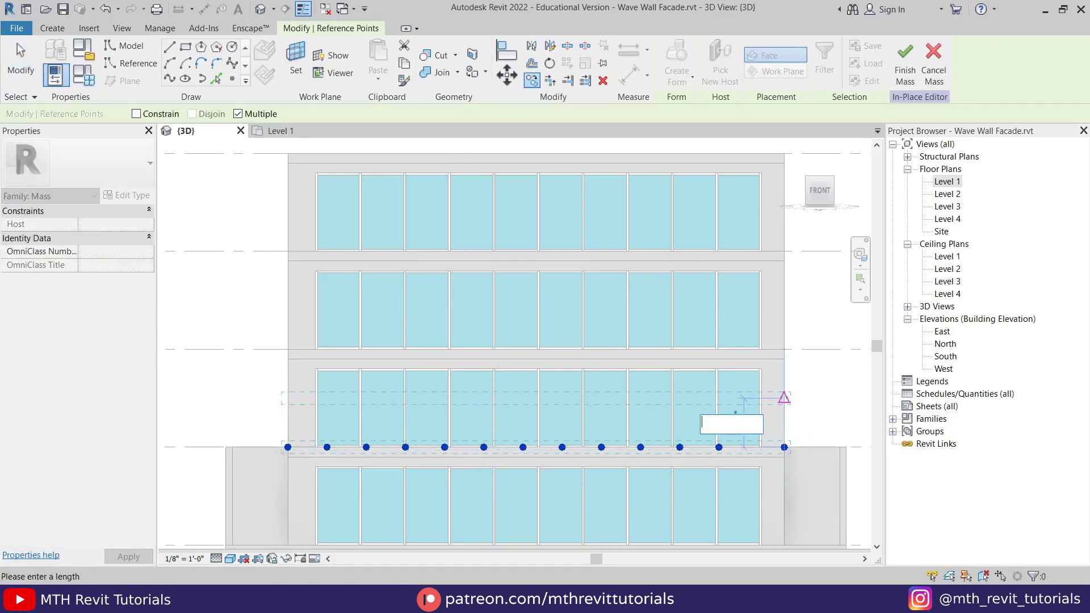
{"action": "key", "text": "Return"}
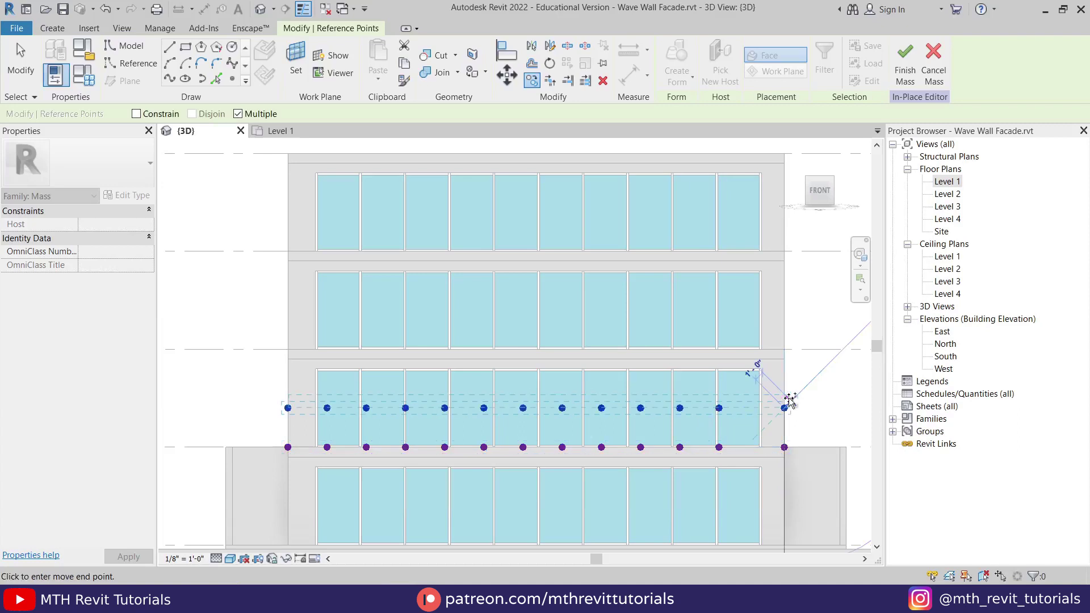
{"action": "left_click", "coordinate": [784, 370]}
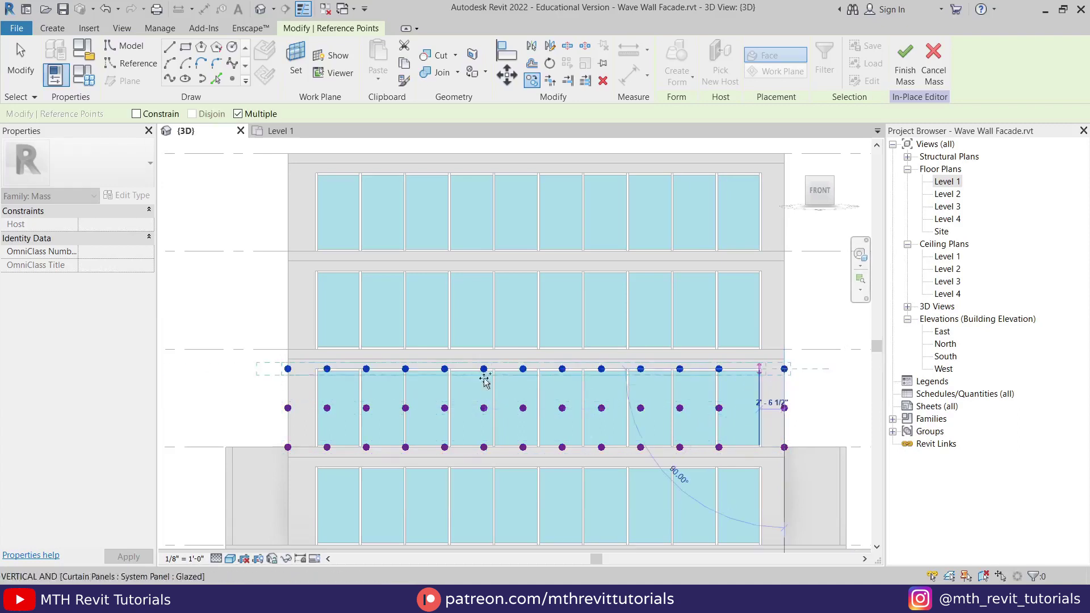
{"action": "key", "text": "Escape"}
{"action": "key", "text": "Escape"}
Step: Select the two upper rows of reference points and copy them upward three times, with 8' between successive copies
{"action": "left_click_drag", "start_coordinate": [258, 341], "coordinate": [800, 425]}
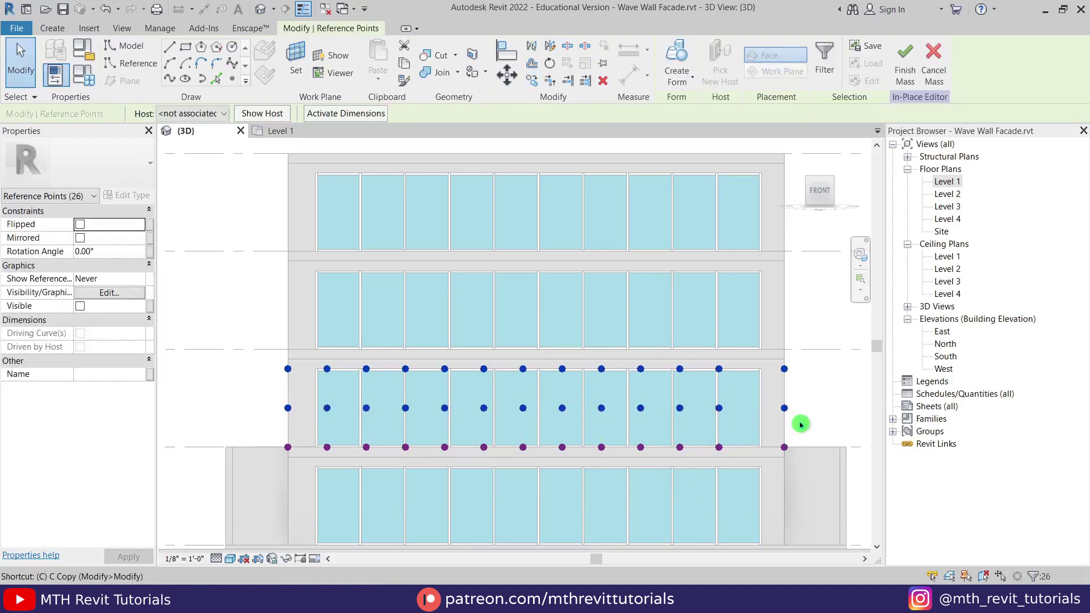
{"action": "key", "text": "c"}
{"action": "left_click", "coordinate": [786, 447]}
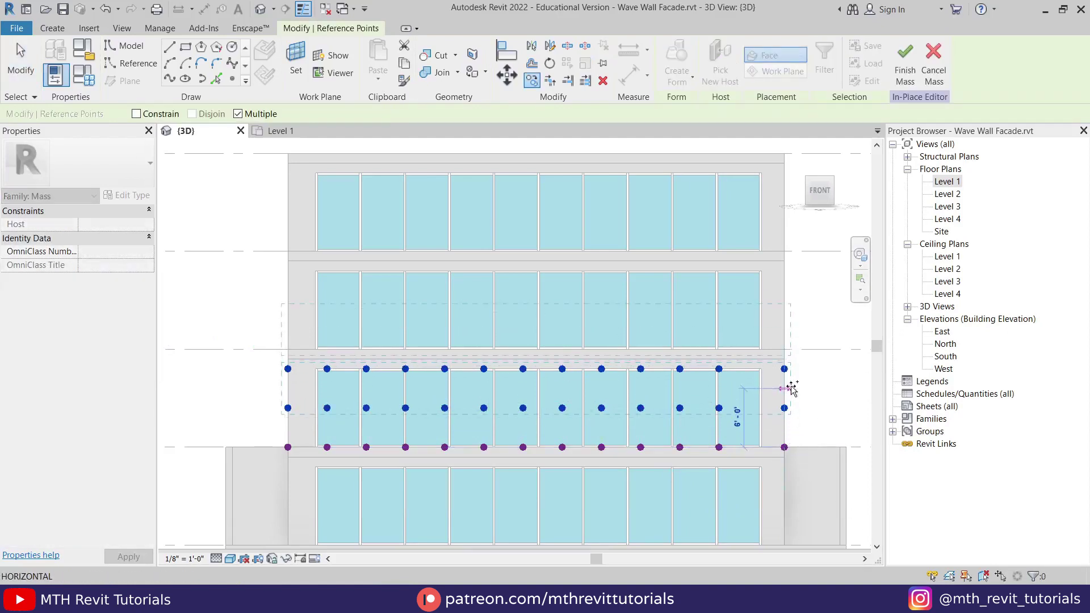
{"action": "left_click", "coordinate": [784, 369]}
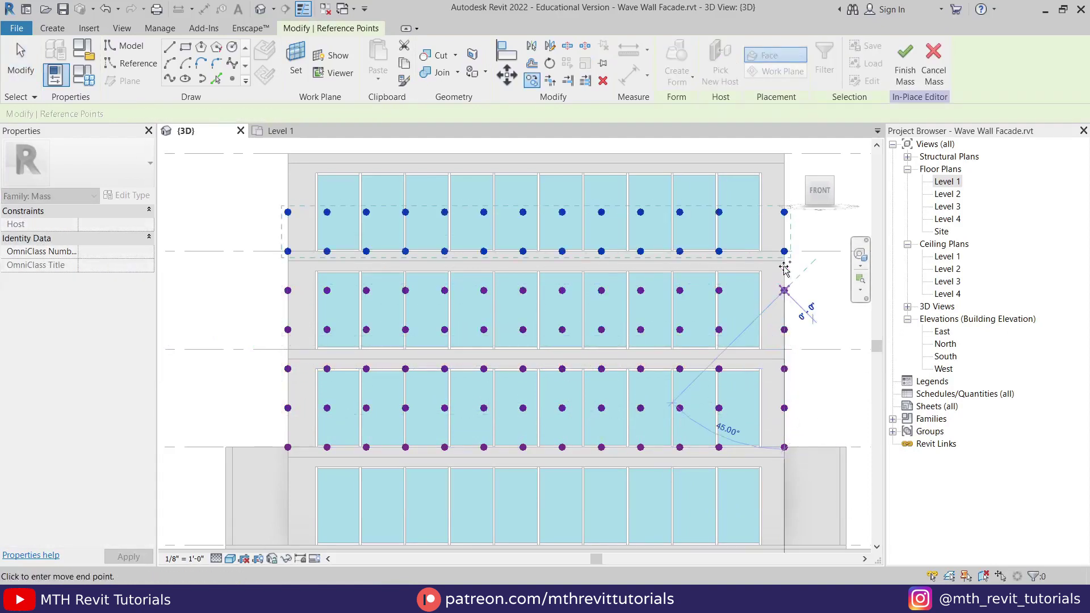
{"action": "middle_click_drag", "start_coordinate": [772, 285], "coordinate": [733, 414]}
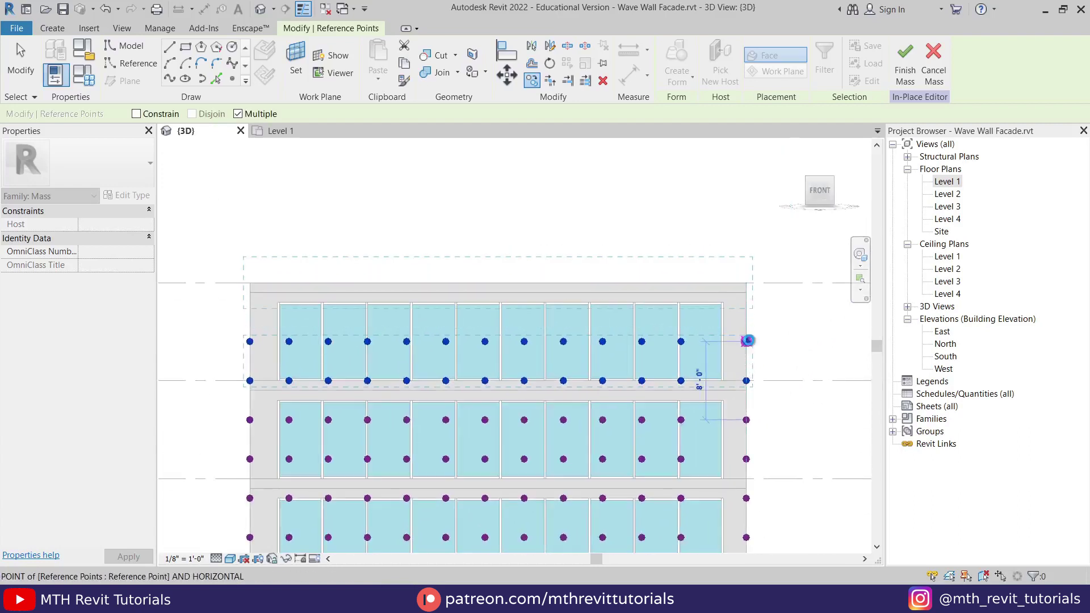
{"action": "left_click", "coordinate": [747, 341]}
{"action": "key", "text": "Escape"}
{"action": "key", "text": "Escape"}
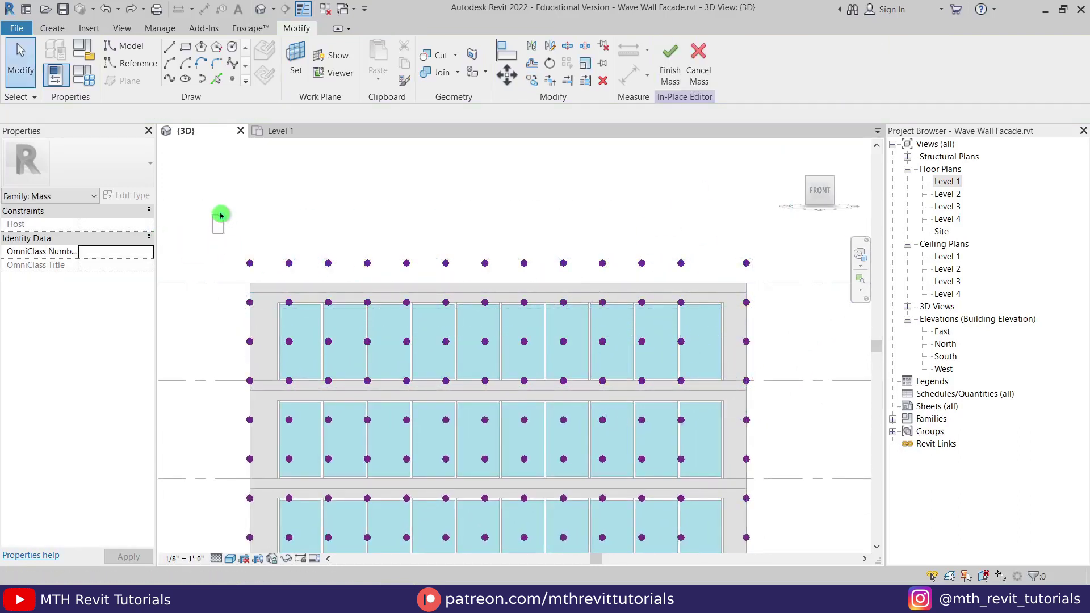
Step: Delete the row of reference points above the roof and move the row below it up 2' to the building's top edge
{"action": "left_click_drag", "start_coordinate": [214, 248], "coordinate": [778, 287]}
{"action": "key", "text": "Delete"}
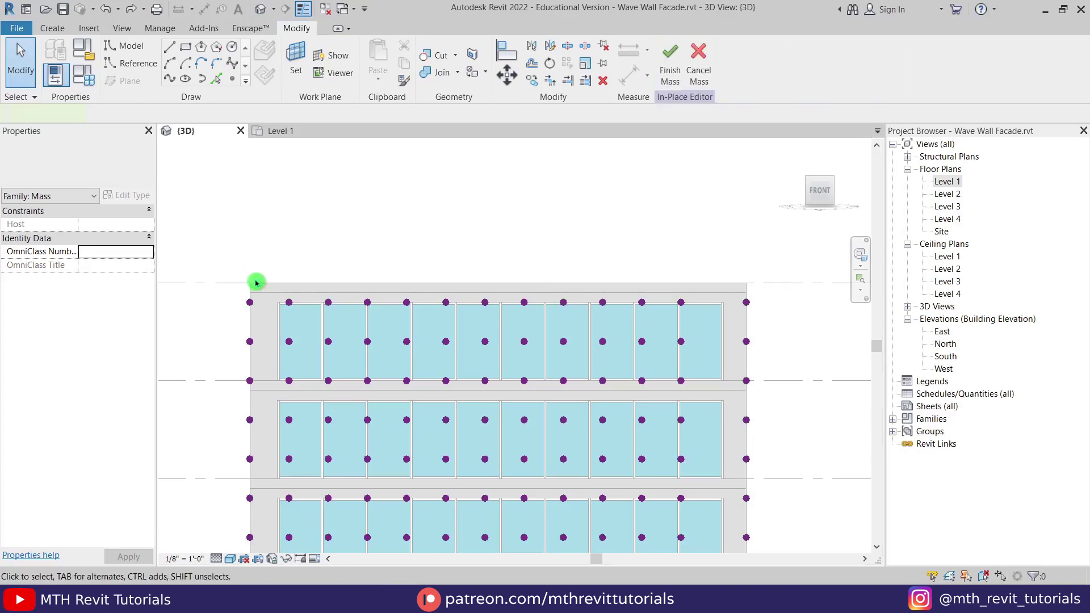
{"action": "left_click_drag", "start_coordinate": [218, 291], "coordinate": [800, 318]}
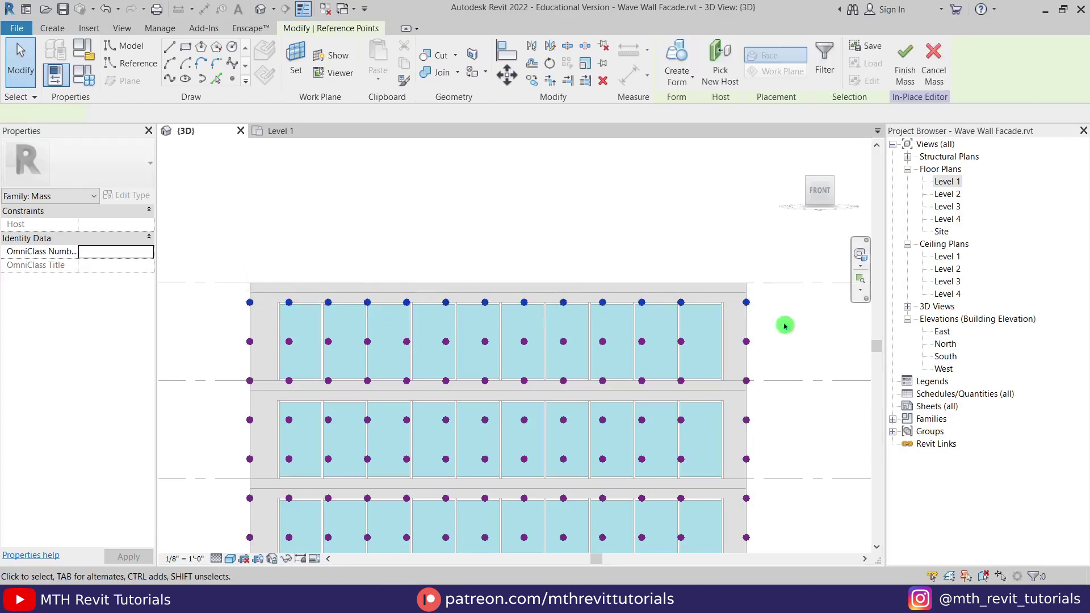
{"action": "key", "text": "m"}
{"action": "key", "text": "v"}
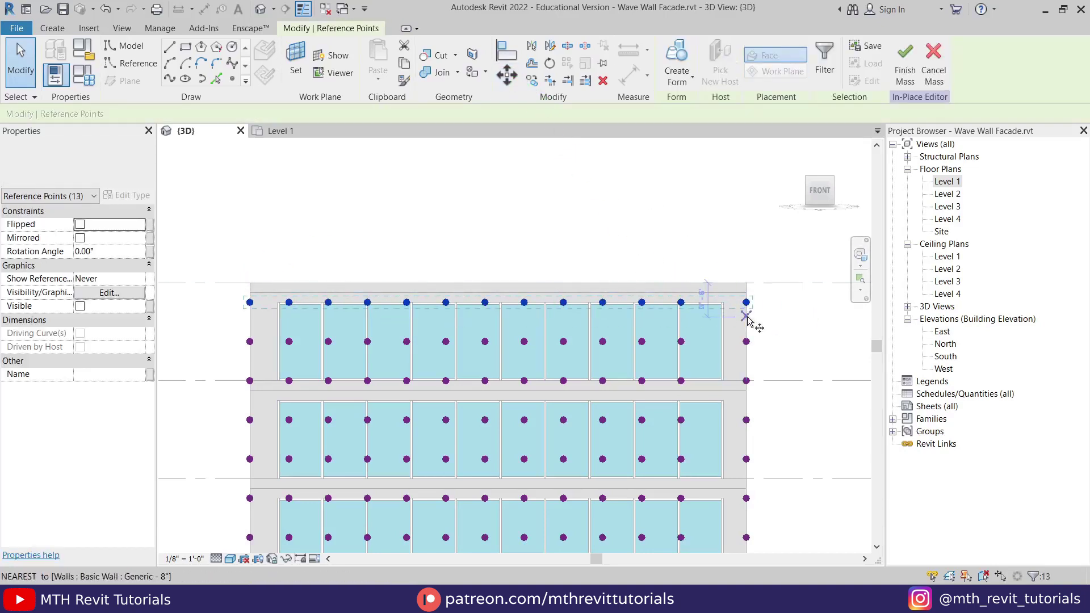
{"action": "left_click", "coordinate": [746, 302]}
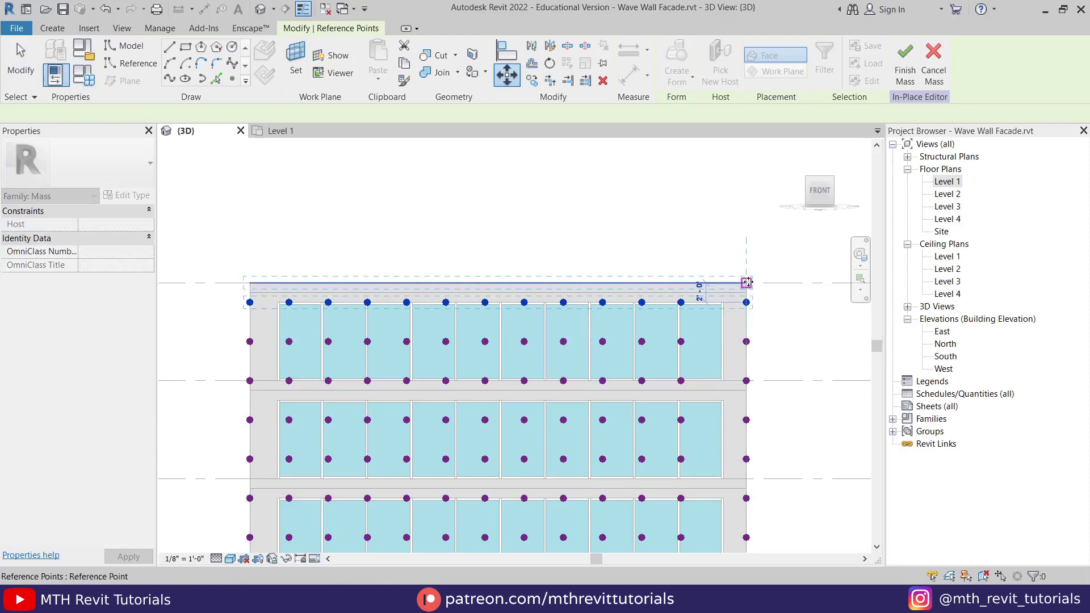
{"action": "left_click", "coordinate": [747, 282]}
{"action": "key", "text": "Escape"}
Step: Select the top three reference points in the third column from the right and, in the right orientation, move them 1' towards the building
{"action": "scroll", "coordinate": [579, 374], "scroll_direction": "down", "scroll_amount": 3}
{"action": "middle_click_drag", "start_coordinate": [579, 375], "coordinate": [499, 470], "text": "shift"}
{"action": "scroll", "coordinate": [518, 372], "scroll_direction": "up", "scroll_amount": 2}
{"action": "middle_click_drag", "start_coordinate": [518, 372], "coordinate": [522, 432], "text": "shift"}
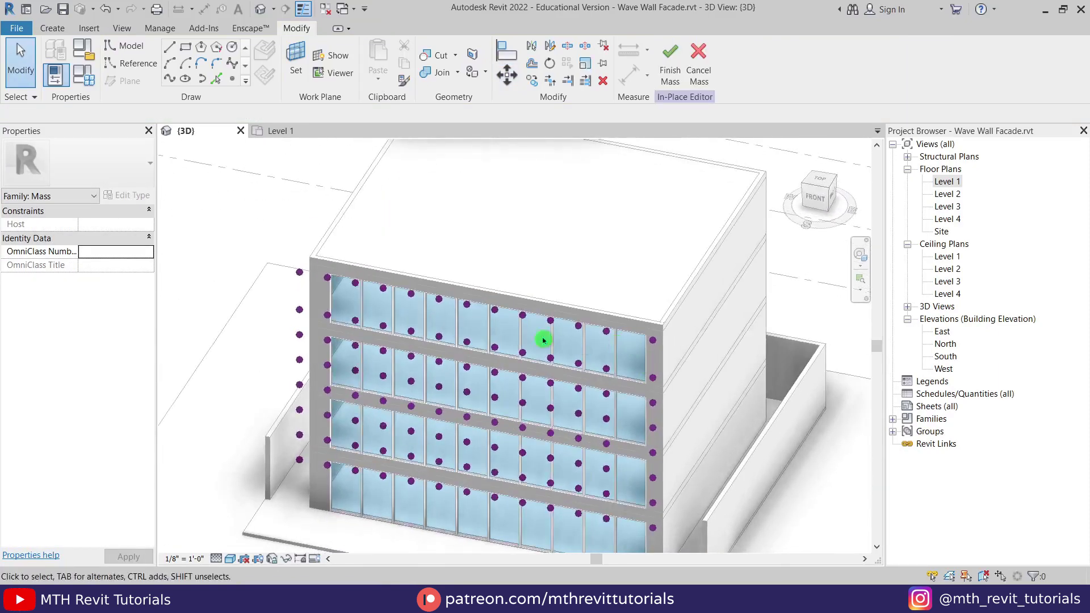
{"action": "scroll", "coordinate": [575, 379], "scroll_direction": "up", "scroll_amount": 3}
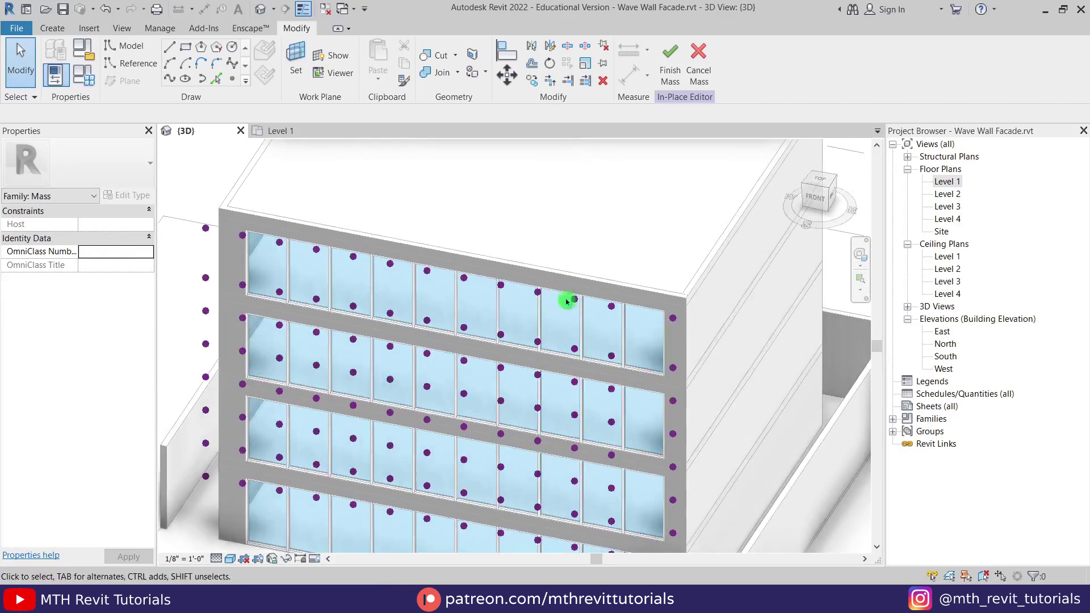
{"action": "middle_click_drag", "start_coordinate": [575, 364], "coordinate": [566, 301]}
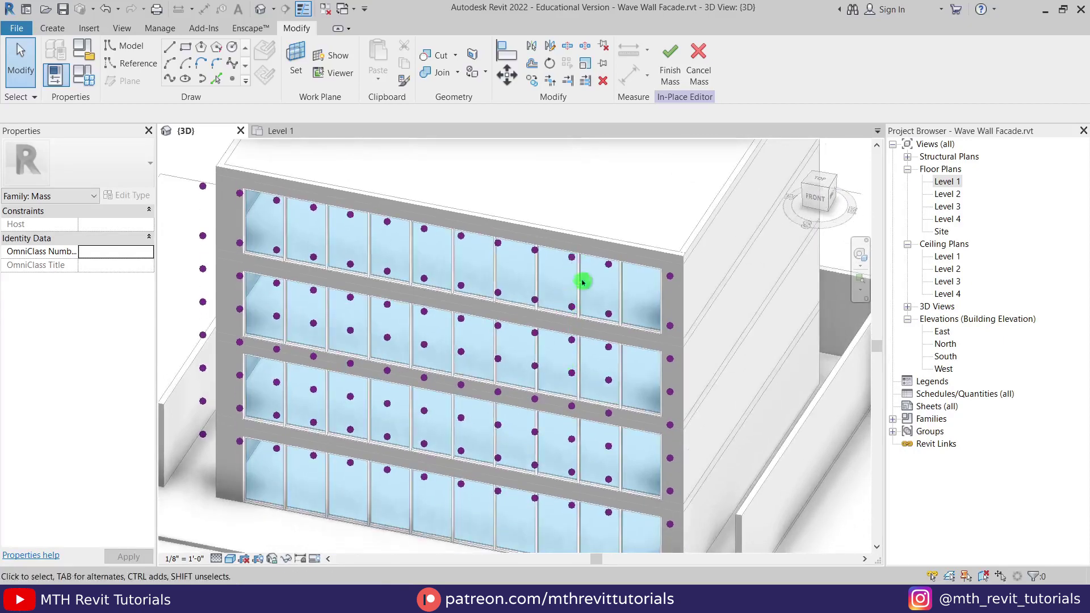
{"action": "scroll", "coordinate": [583, 281], "scroll_direction": "up", "scroll_amount": 1}
{"action": "middle_click_drag", "start_coordinate": [550, 214], "coordinate": [568, 168]}
{"action": "left_click_drag", "start_coordinate": [572, 181], "coordinate": [589, 235]}
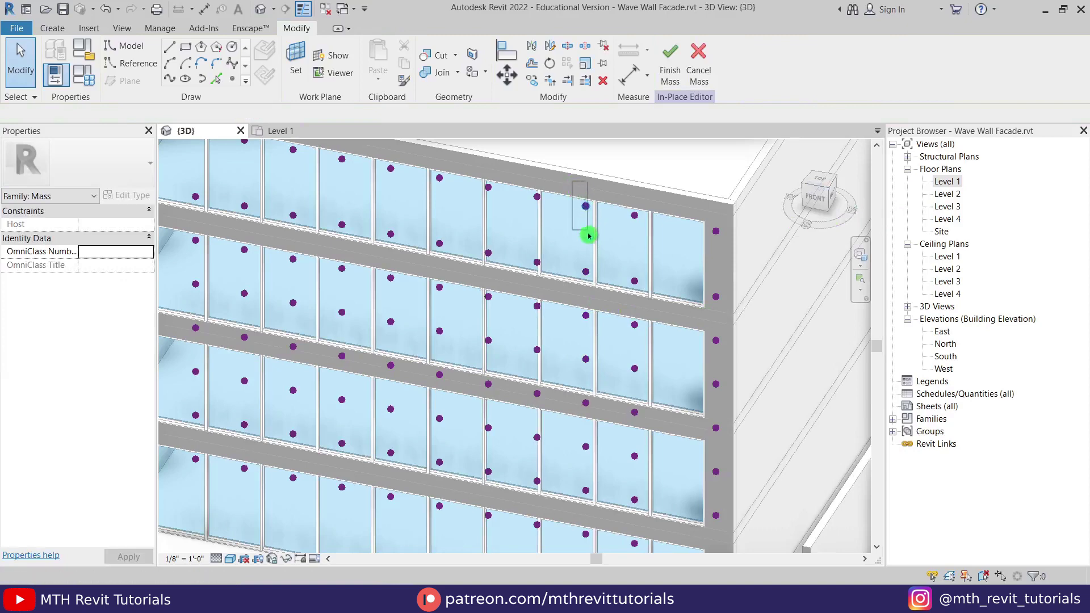
{"action": "left_click_drag", "start_coordinate": [612, 346], "coordinate": [613, 346]}
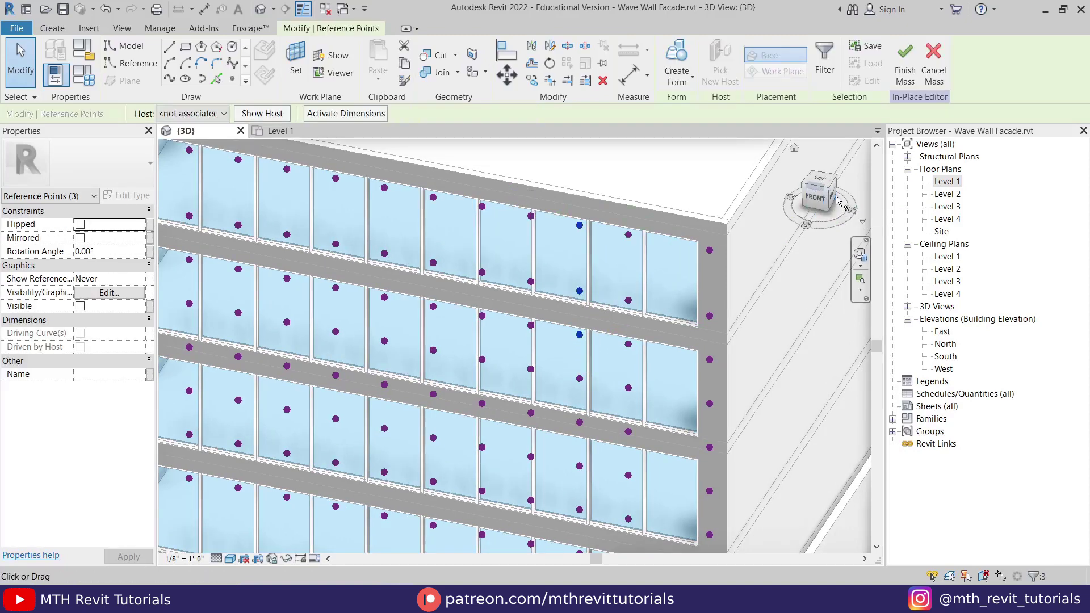
{"action": "left_click", "coordinate": [833, 200]}
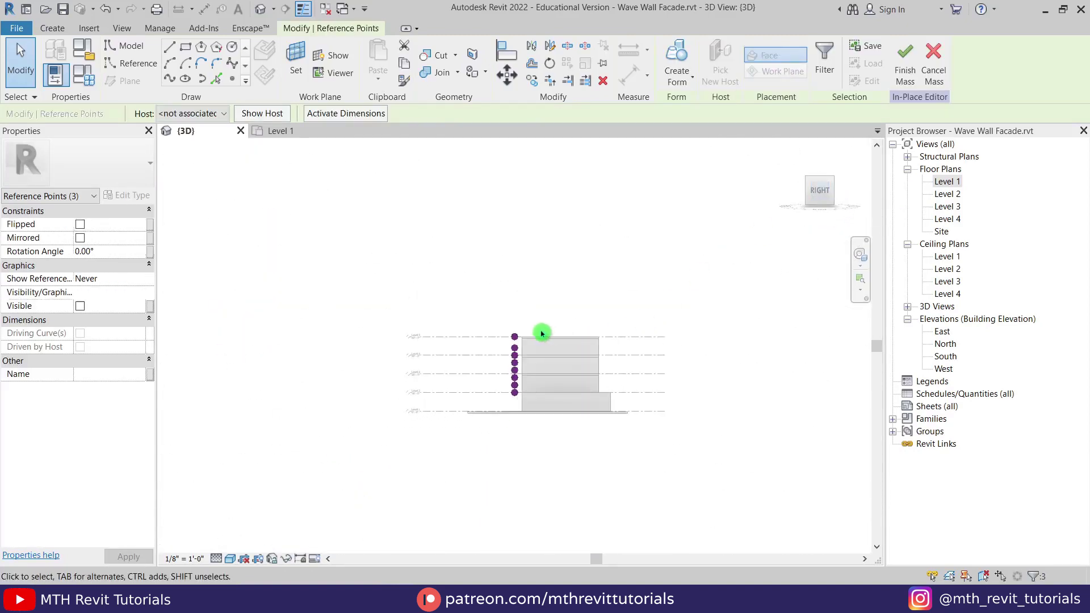
{"action": "scroll", "coordinate": [499, 369], "scroll_direction": "up", "scroll_amount": 3}
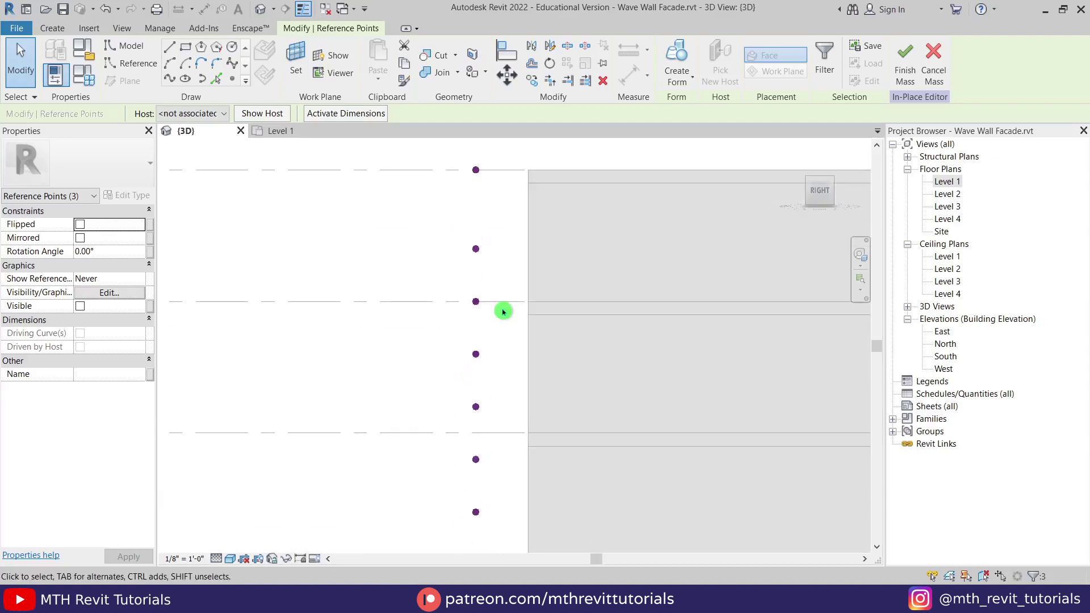
{"action": "key", "text": "m"}
{"action": "key", "text": "v"}
{"action": "scroll", "coordinate": [504, 312], "scroll_direction": "up", "scroll_amount": 2}
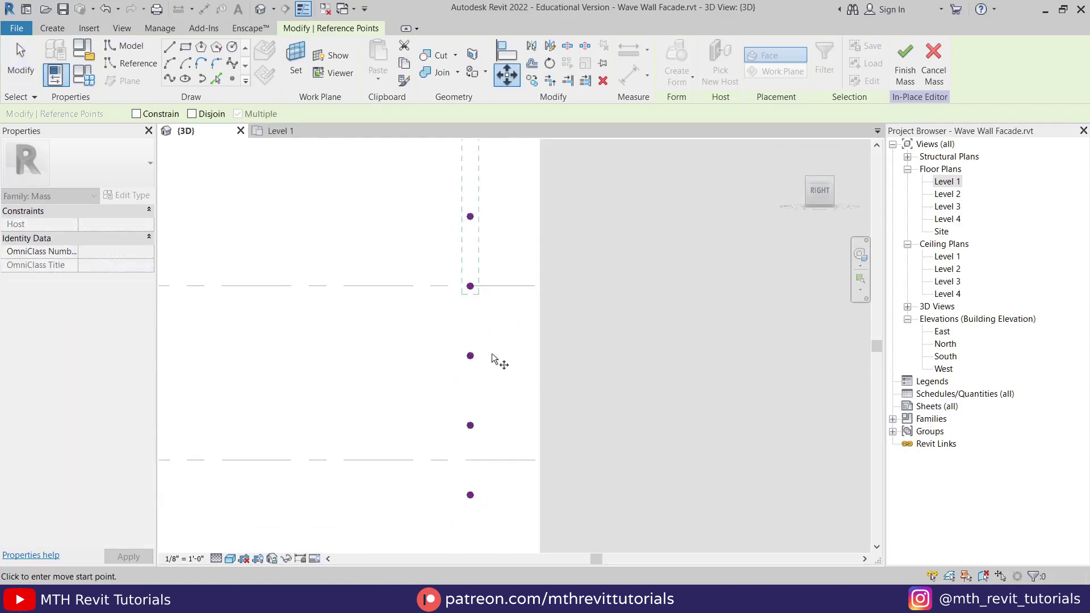
{"action": "middle_click_drag", "start_coordinate": [504, 292], "coordinate": [470, 442]}
{"action": "left_click", "coordinate": [465, 435]}
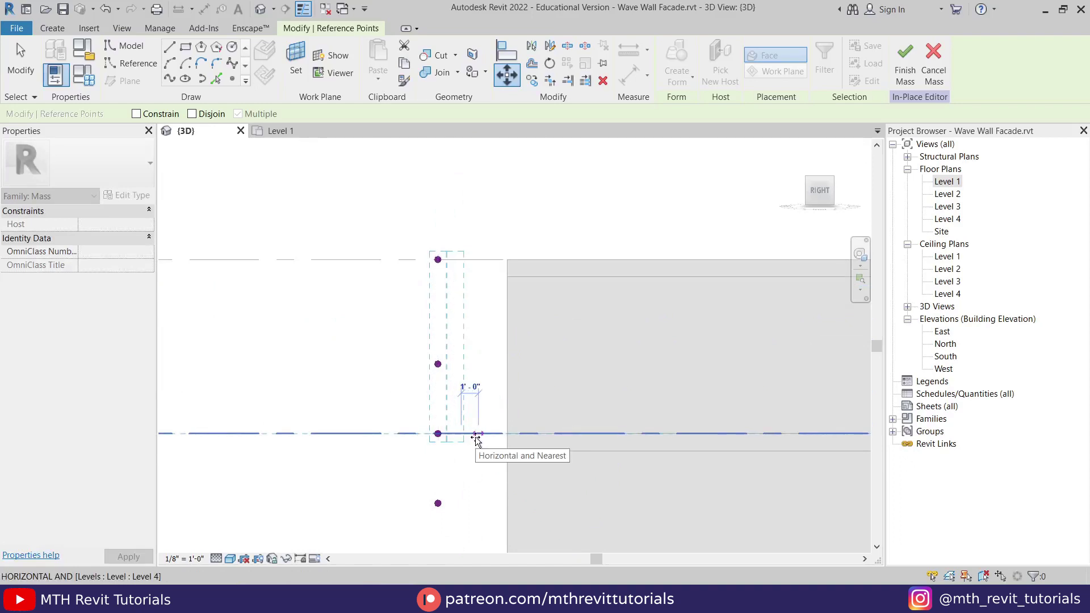
{"action": "left_click", "coordinate": [475, 435]}
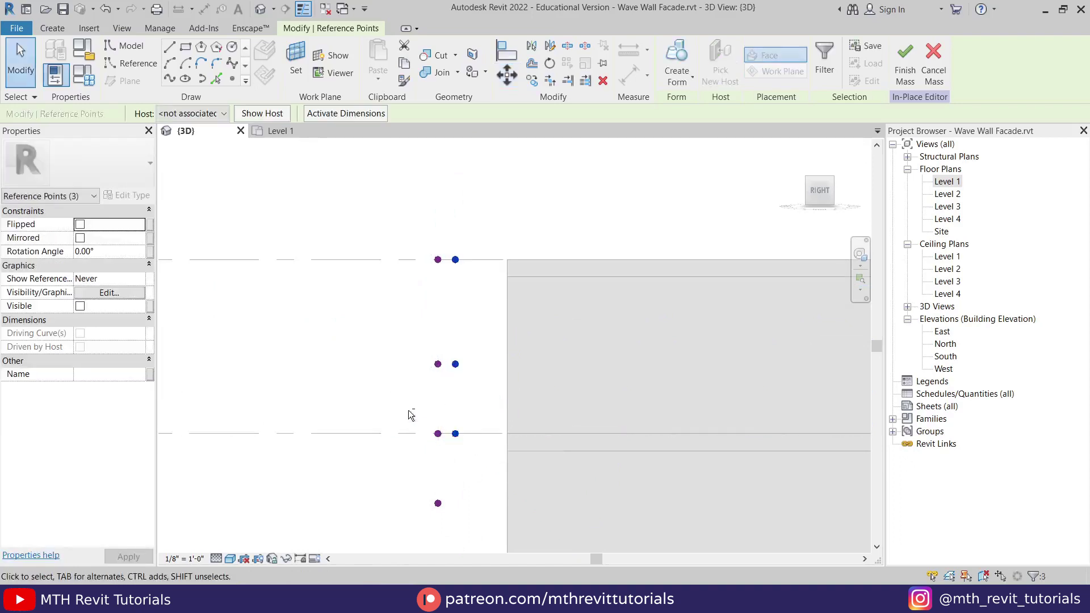
Step: Remove the lowest selected point from the selection and move the upper two reference points another 1' towards the building
{"action": "left_click_drag", "start_coordinate": [408, 410], "coordinate": [458, 442]}
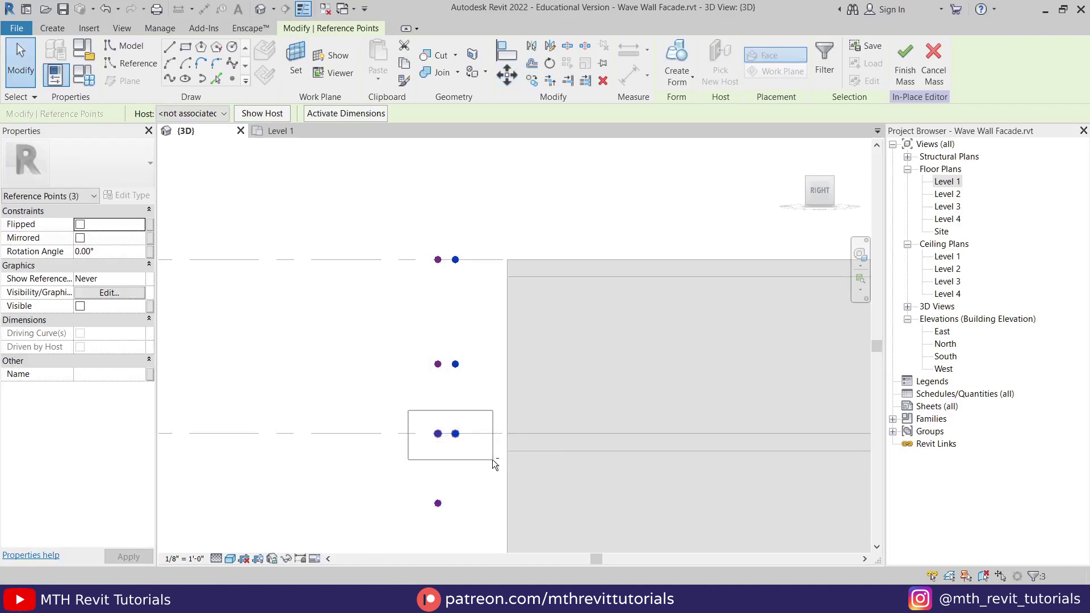
{"action": "left_click_drag", "start_coordinate": [459, 522], "coordinate": [474, 520]}
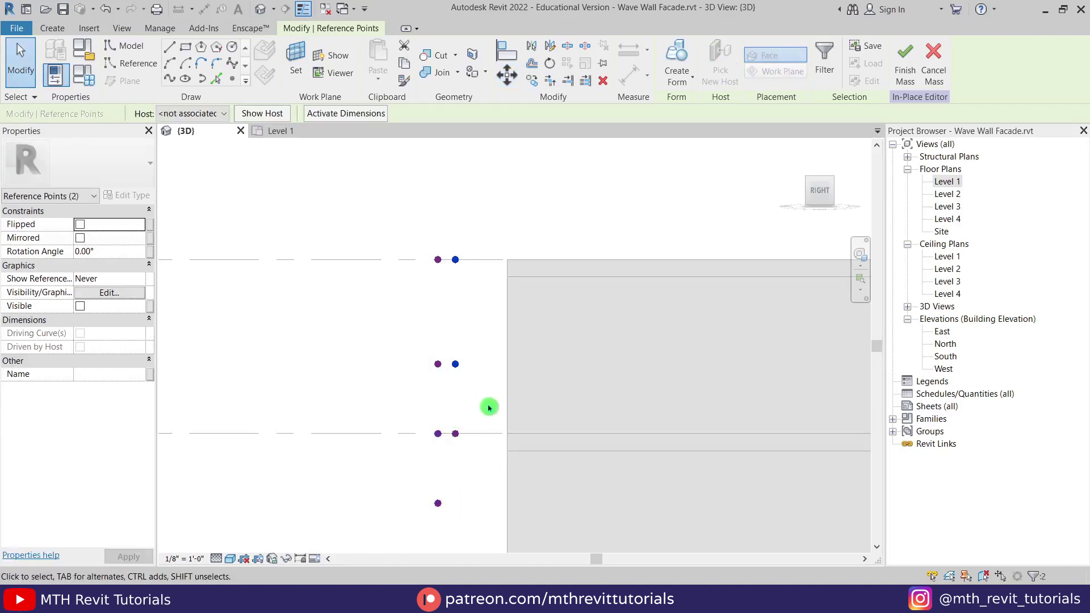
{"action": "key", "text": "m"}
{"action": "key", "text": "v"}
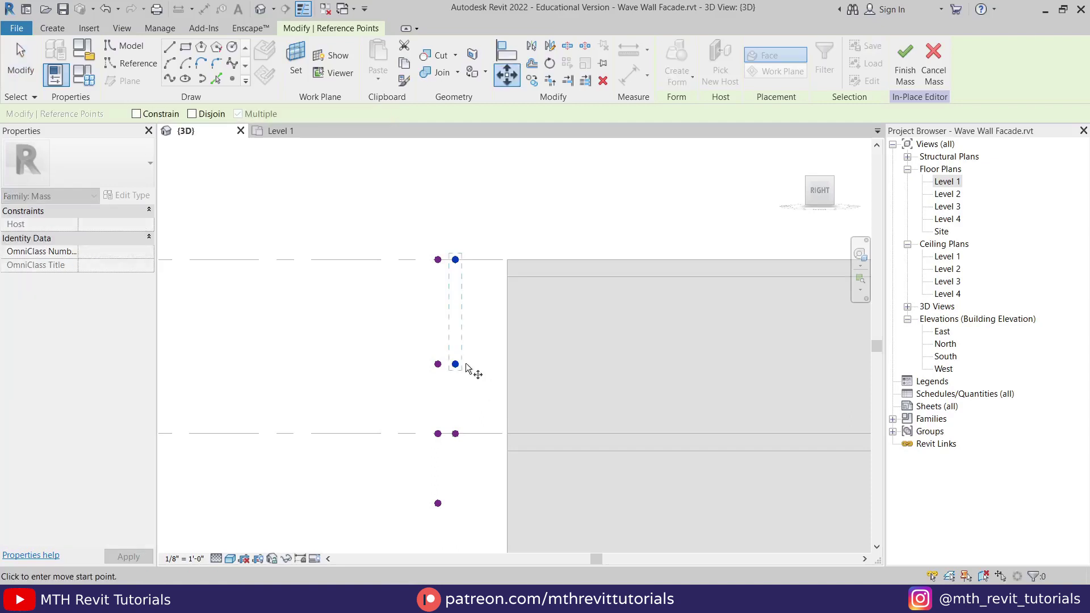
{"action": "left_click", "coordinate": [459, 365]}
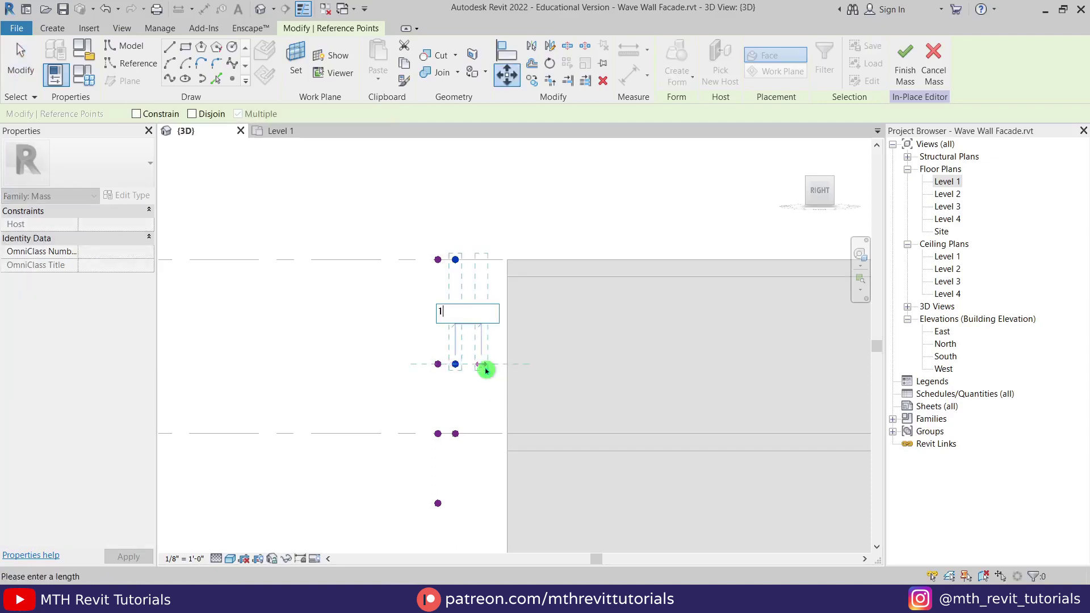
{"action": "key", "text": "Return"}
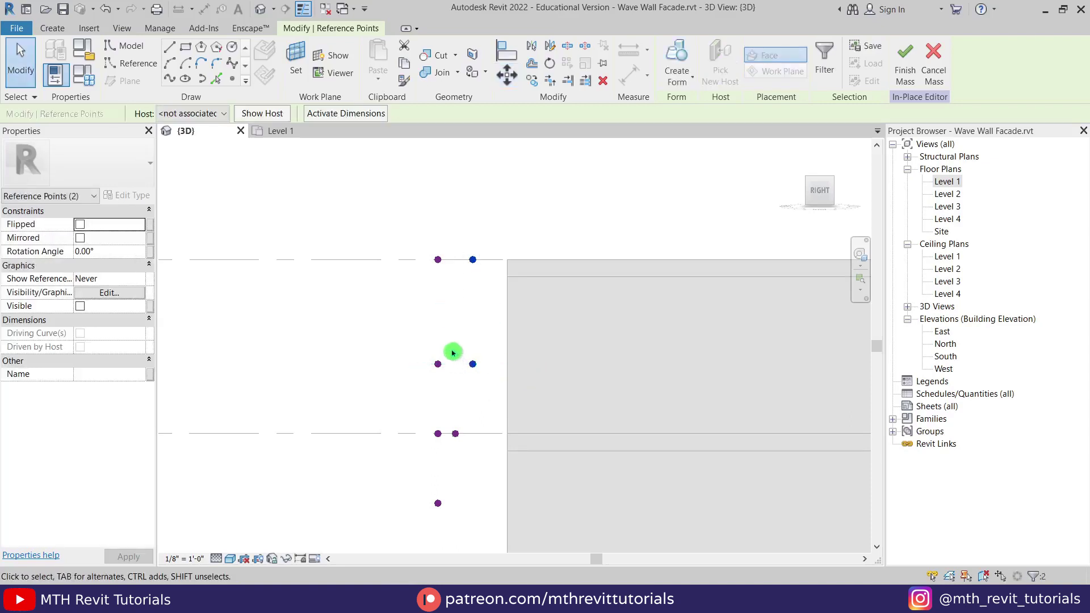
Step: Keep only the topmost offset reference point selected and move it another 1' towards the building
{"action": "left_click_drag", "start_coordinate": [528, 507], "coordinate": [528, 509], "text": "shift"}
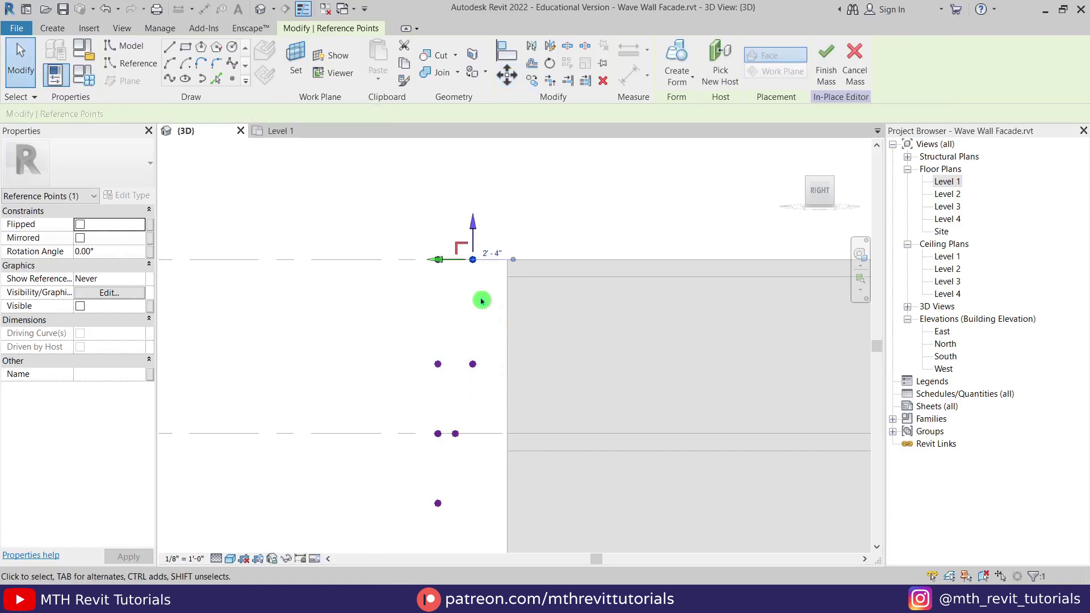
{"action": "key", "text": "m"}
{"action": "key", "text": "v"}
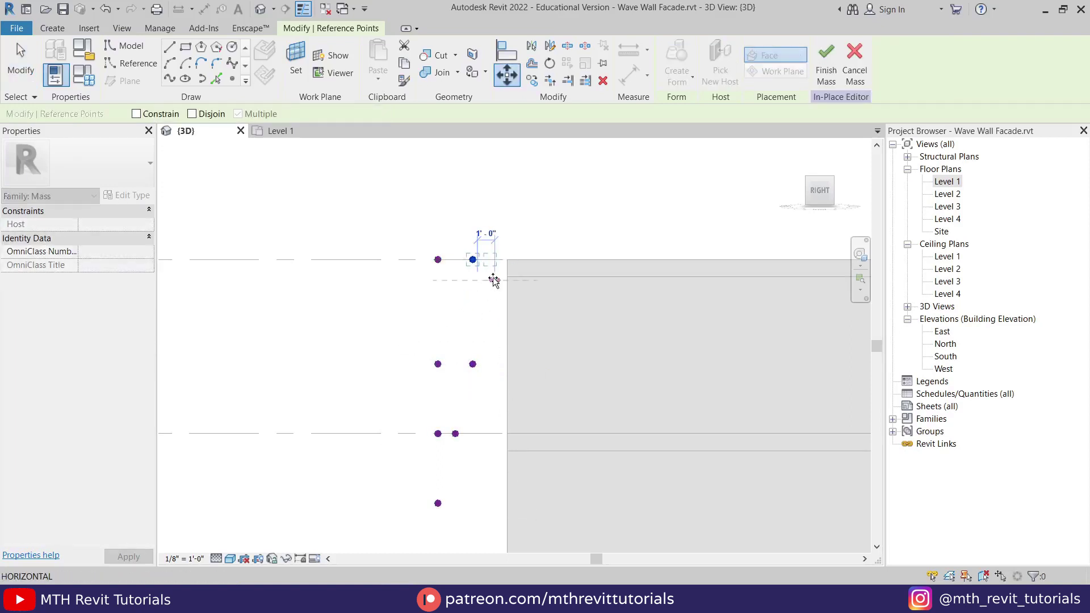
{"action": "left_click", "coordinate": [493, 280]}
{"action": "left_click", "coordinate": [509, 329]}
Step: Select the lowest four reference points in the third column from the right and, in the right orientation, move them 1' away from the building
{"action": "scroll", "coordinate": [529, 392], "scroll_direction": "down", "scroll_amount": 3}
{"action": "middle_click_drag", "start_coordinate": [553, 465], "coordinate": [534, 395]}
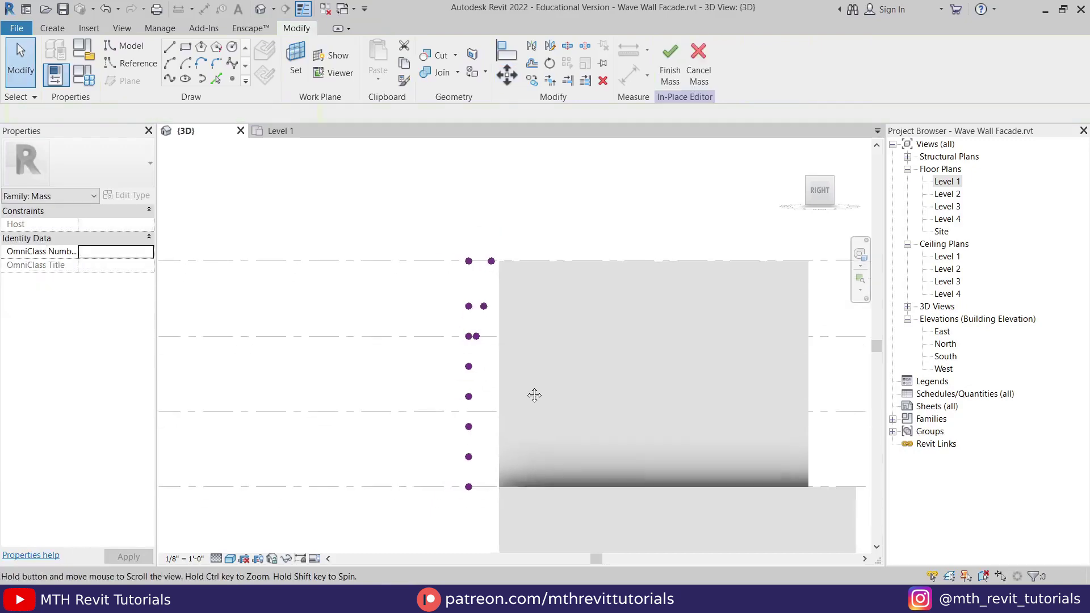
{"action": "middle_click_drag", "start_coordinate": [419, 465], "coordinate": [544, 518], "text": "shift"}
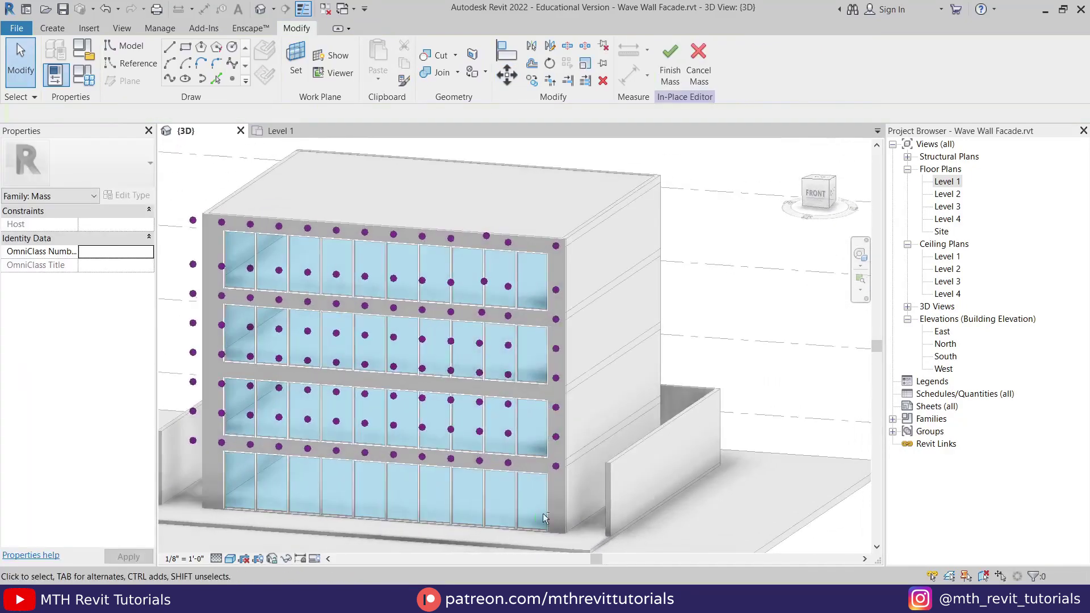
{"action": "scroll", "coordinate": [480, 323], "scroll_direction": "up", "scroll_amount": 4}
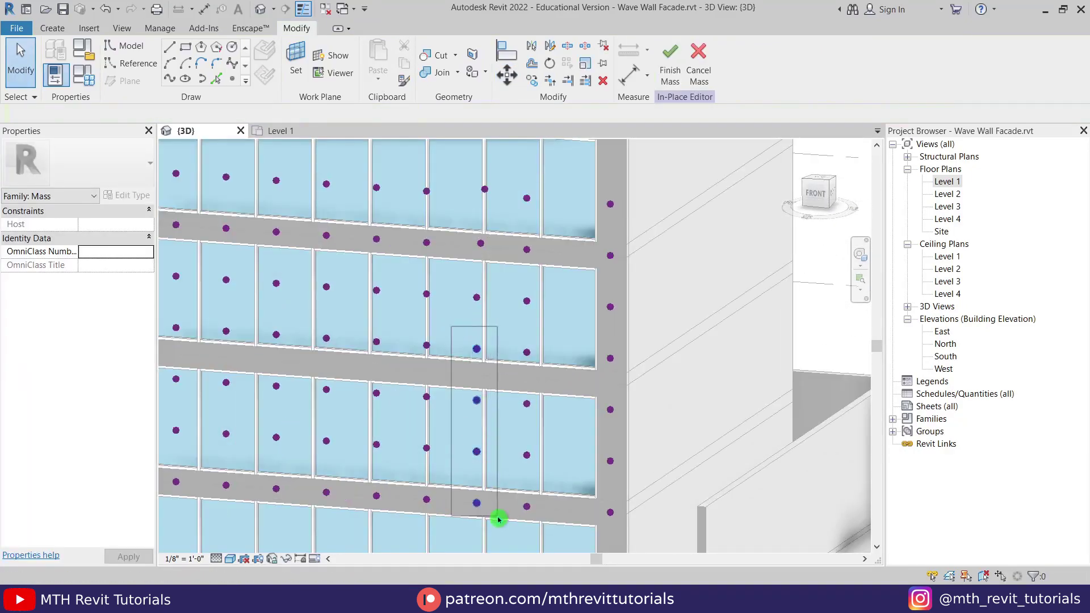
{"action": "left_click", "coordinate": [833, 195]}
{"action": "middle_click_drag", "start_coordinate": [471, 173], "coordinate": [503, 321]}
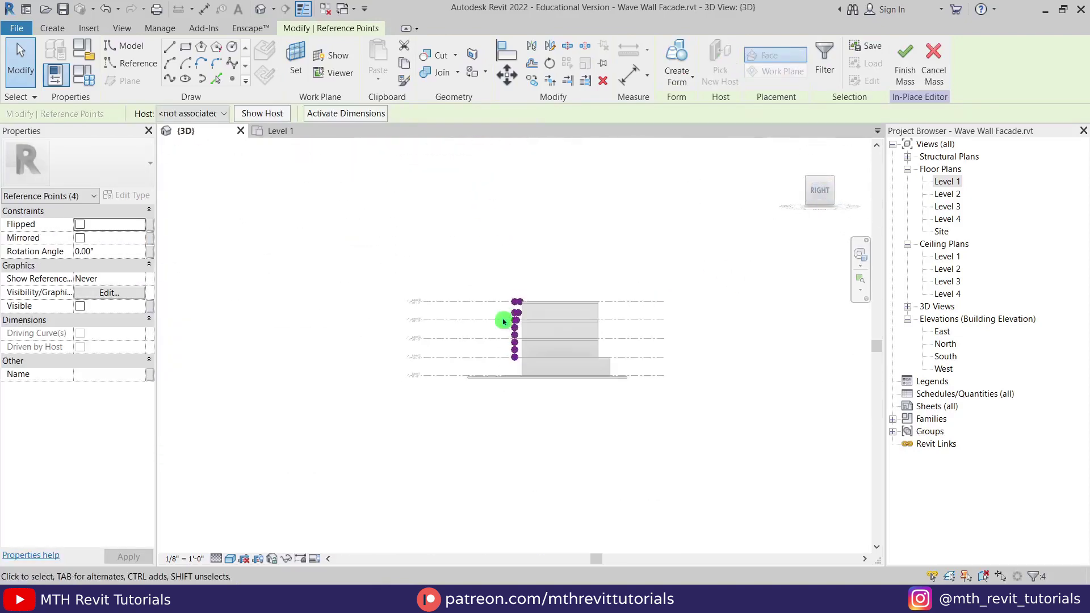
{"action": "scroll", "coordinate": [503, 326], "scroll_direction": "up", "scroll_amount": 7}
{"action": "middle_click_drag", "start_coordinate": [528, 360], "coordinate": [464, 451]}
{"action": "key", "text": "m"}
{"action": "key", "text": "v"}
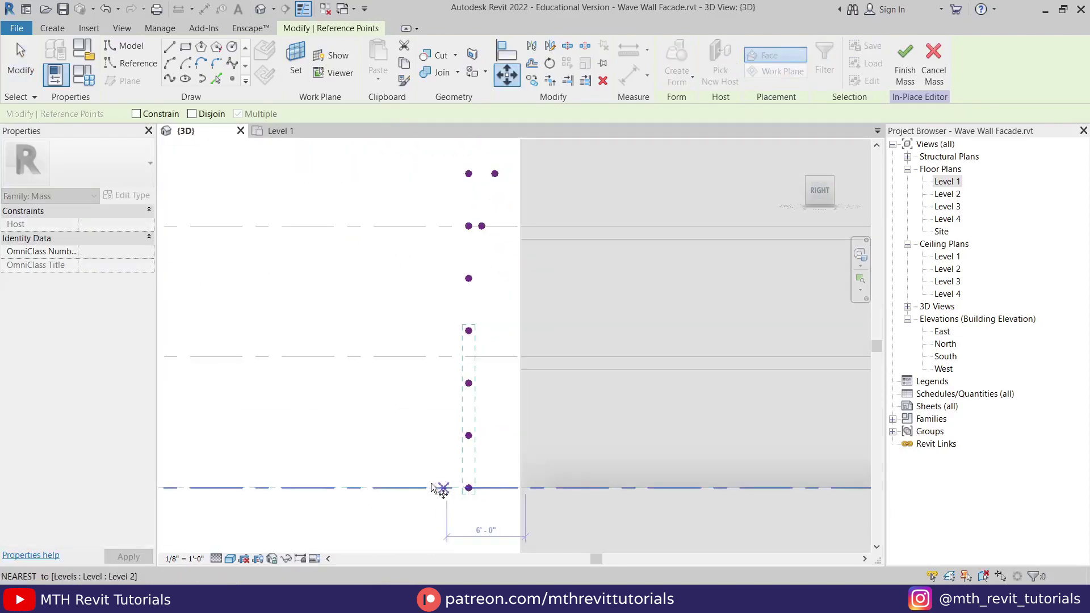
{"action": "left_click", "coordinate": [427, 488]}
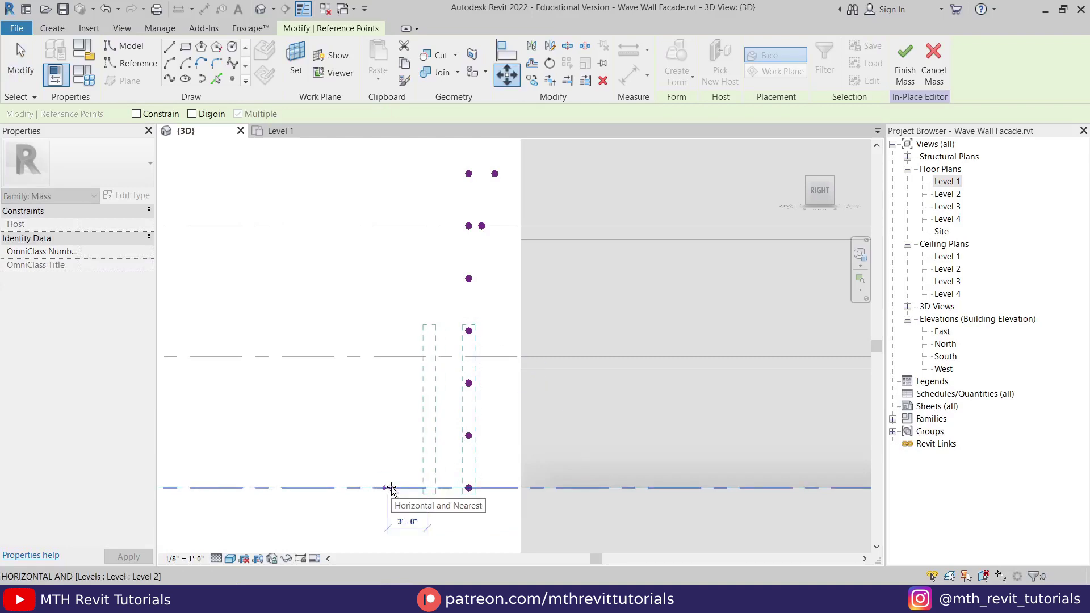
{"action": "left_click_drag", "start_coordinate": [392, 489], "coordinate": [382, 489]}
Step: Remove the uppermost of the four points from the selection and move the lower three another 1' away from the building
{"action": "left_click_drag", "start_coordinate": [386, 291], "coordinate": [485, 326]}
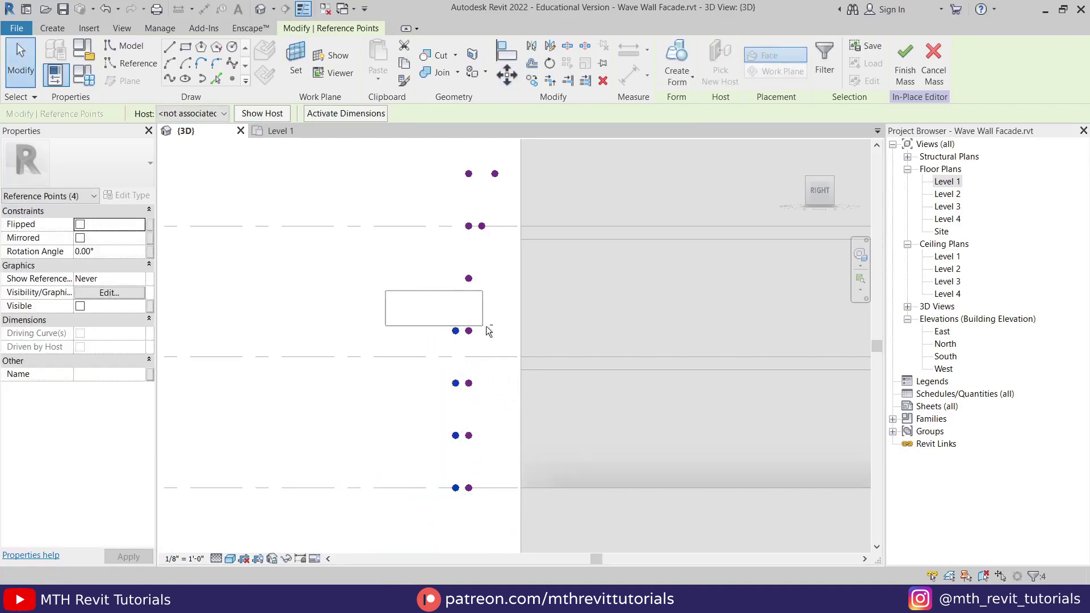
{"action": "left_click_drag", "start_coordinate": [530, 363], "coordinate": [531, 363], "text": "shift"}
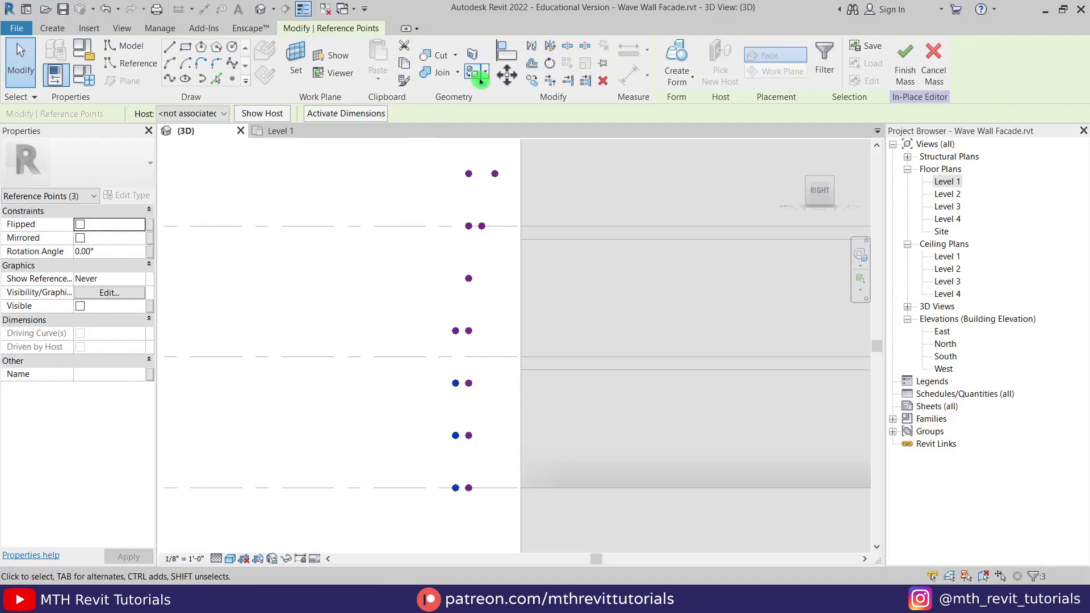
{"action": "left_click", "coordinate": [509, 84]}
{"action": "left_click", "coordinate": [413, 395]}
{"action": "type", "text": "1"}
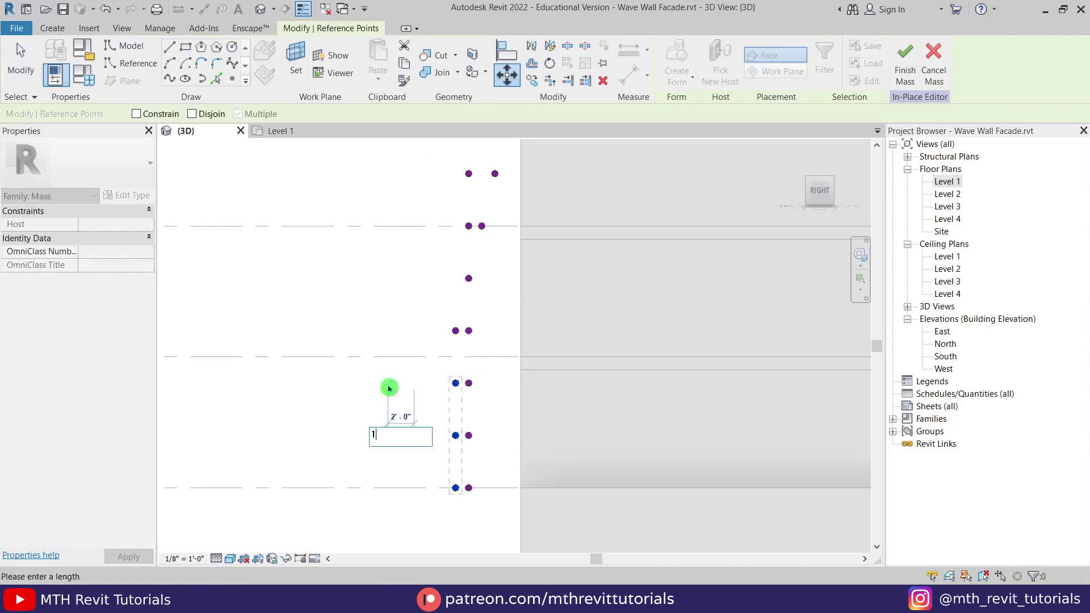
{"action": "key", "text": "Return"}
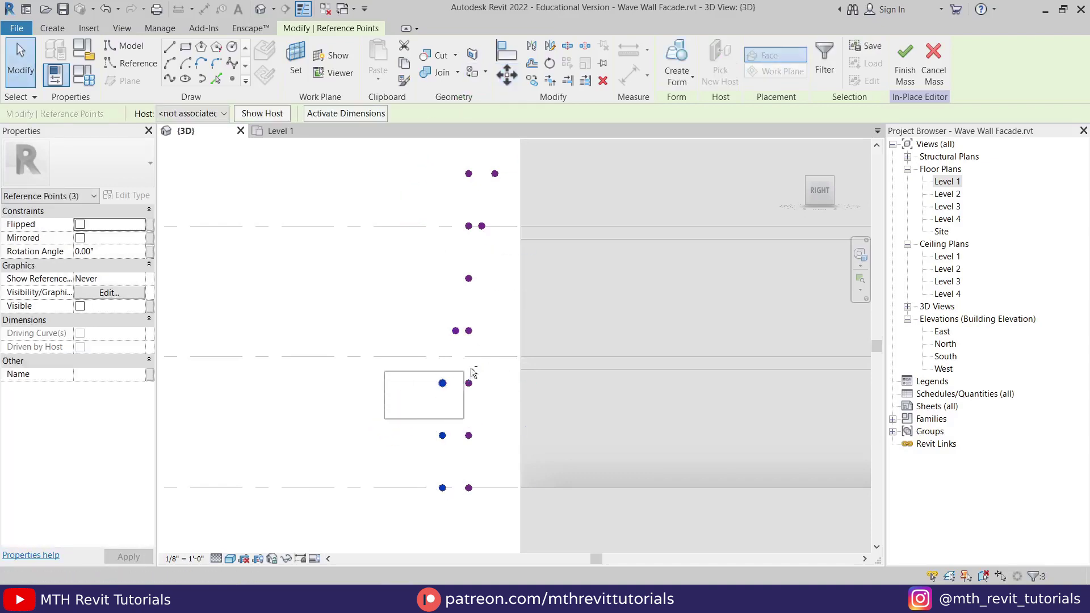
Step: Move the lowest two offset reference points another 1' away from the building, and shift the bottom one slightly further out
{"action": "left_click_drag", "start_coordinate": [384, 419], "coordinate": [523, 335], "text": "shift"}
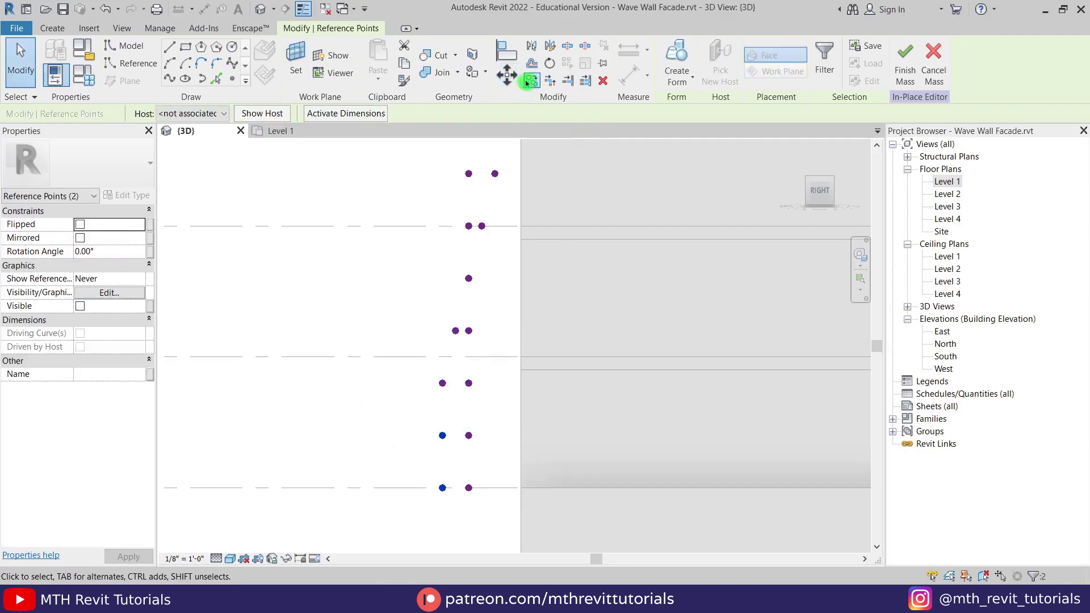
{"action": "left_click", "coordinate": [507, 76]}
{"action": "left_click", "coordinate": [442, 436]}
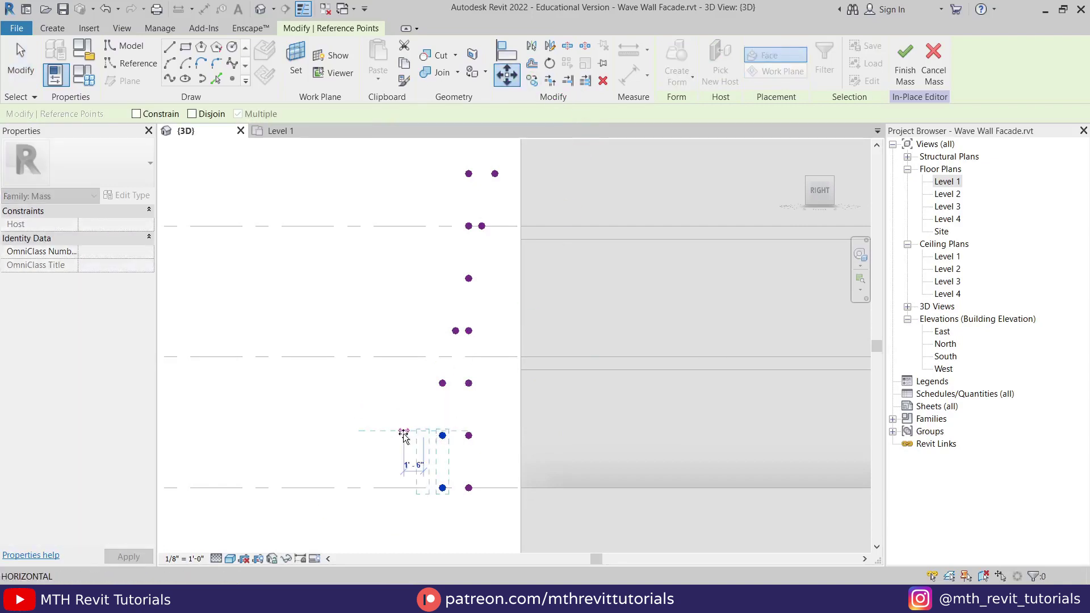
{"action": "type", "text": "1"}
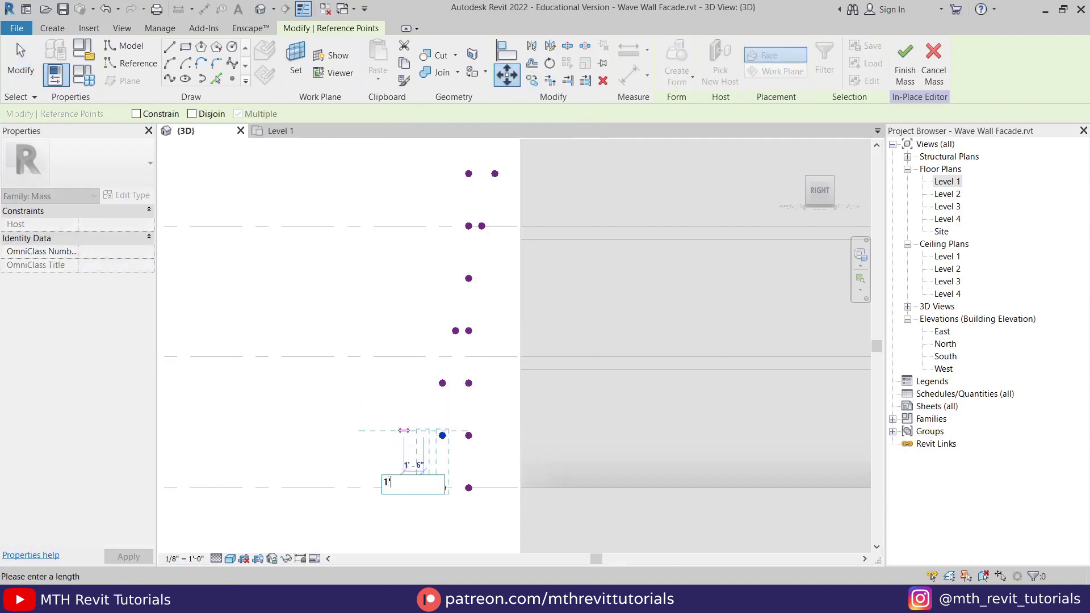
{"action": "type", "text": "'"}
{"action": "key", "text": "Return"}
{"action": "left_click_drag", "start_coordinate": [393, 447], "coordinate": [475, 379], "text": "shift"}
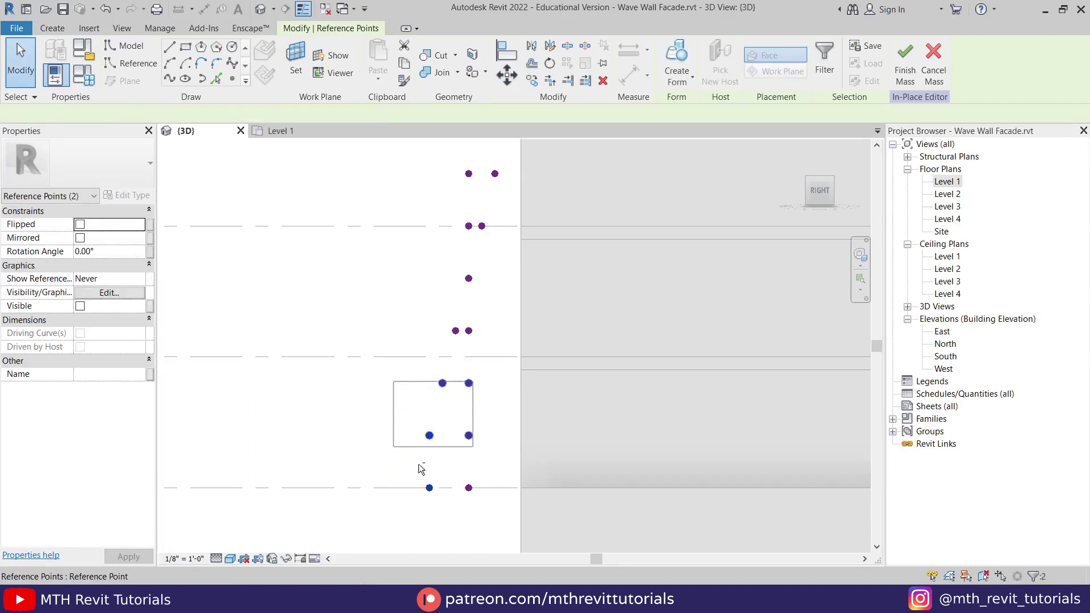
{"action": "left_click", "coordinate": [508, 85]}
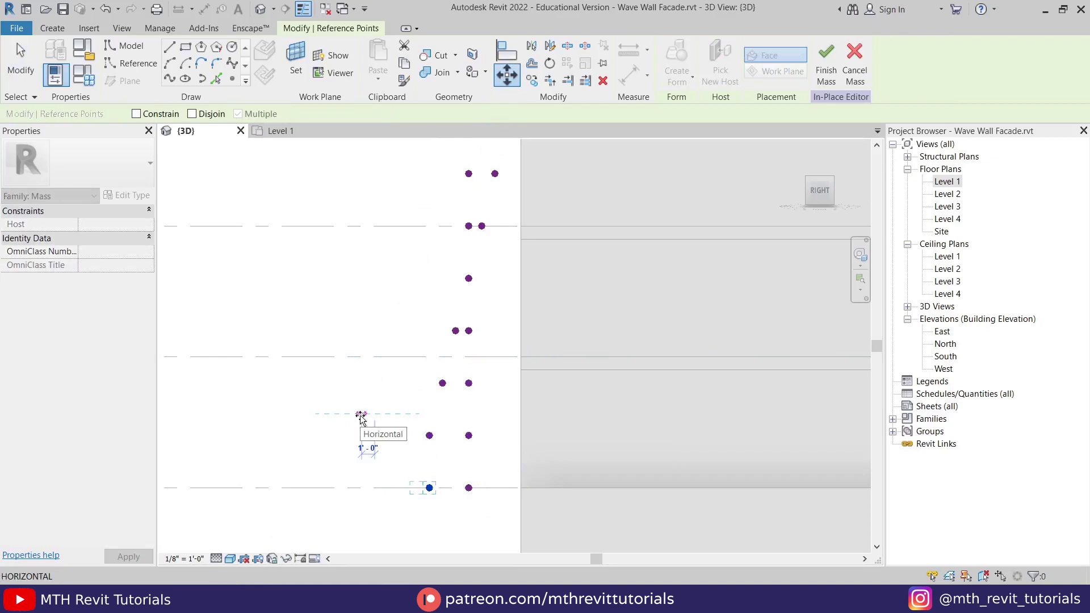
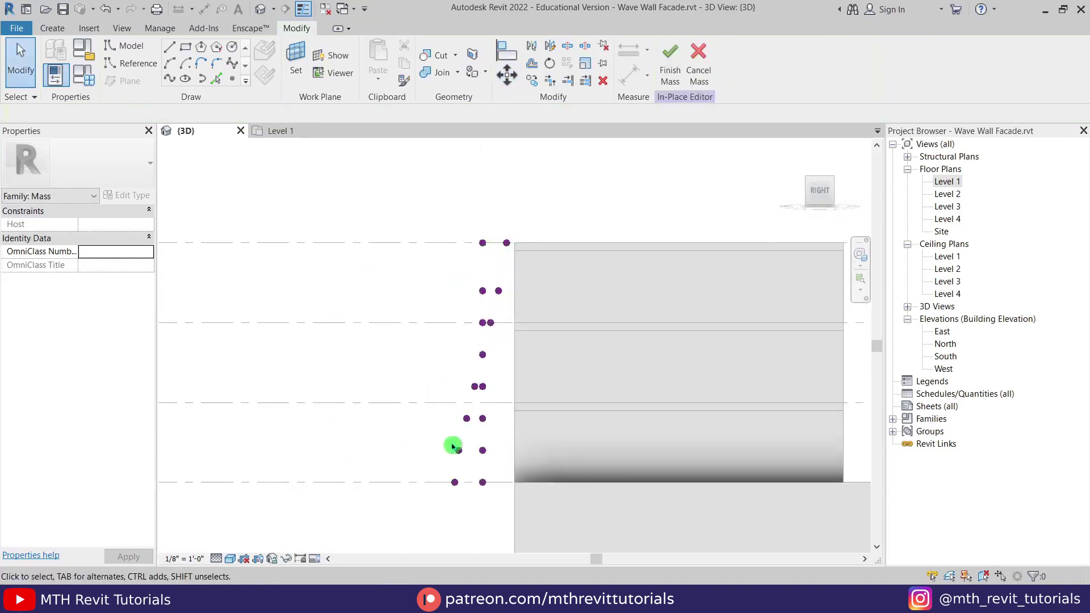
Step: Select the third column of reference points from the left on the facade and delete it
{"action": "middle_click_drag", "start_coordinate": [389, 365], "coordinate": [606, 302], "text": "shift"}
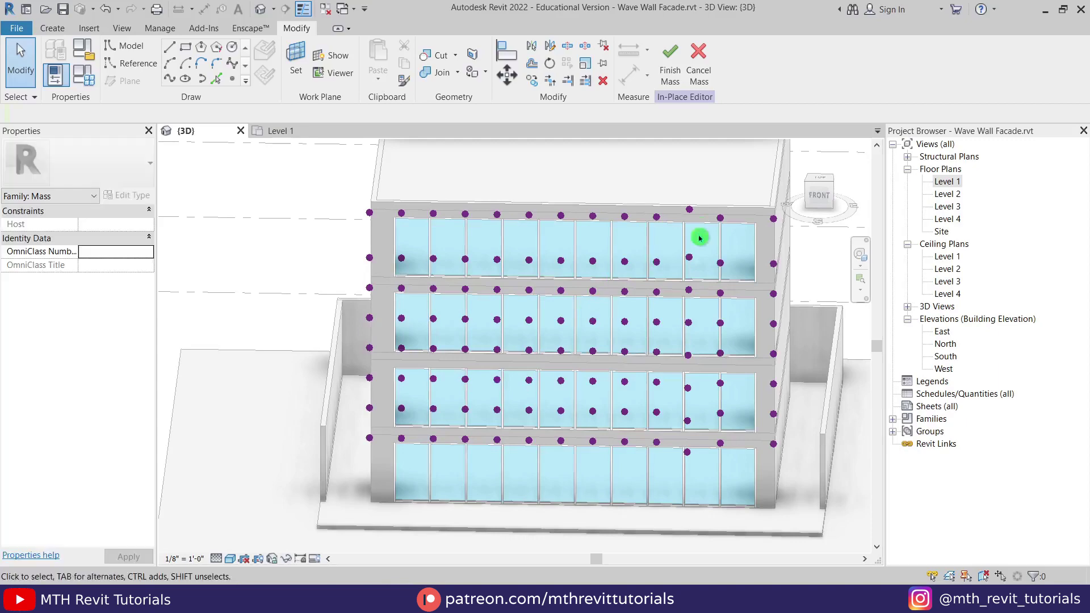
{"action": "scroll", "coordinate": [579, 223], "scroll_direction": "up", "scroll_amount": 2}
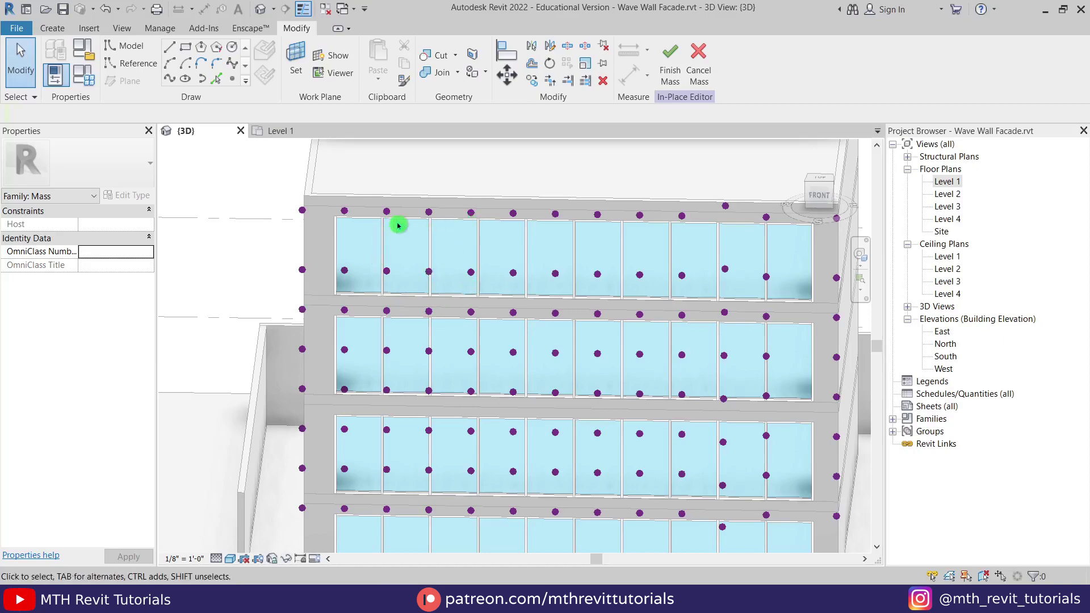
{"action": "scroll", "coordinate": [397, 227], "scroll_direction": "down", "scroll_amount": 2}
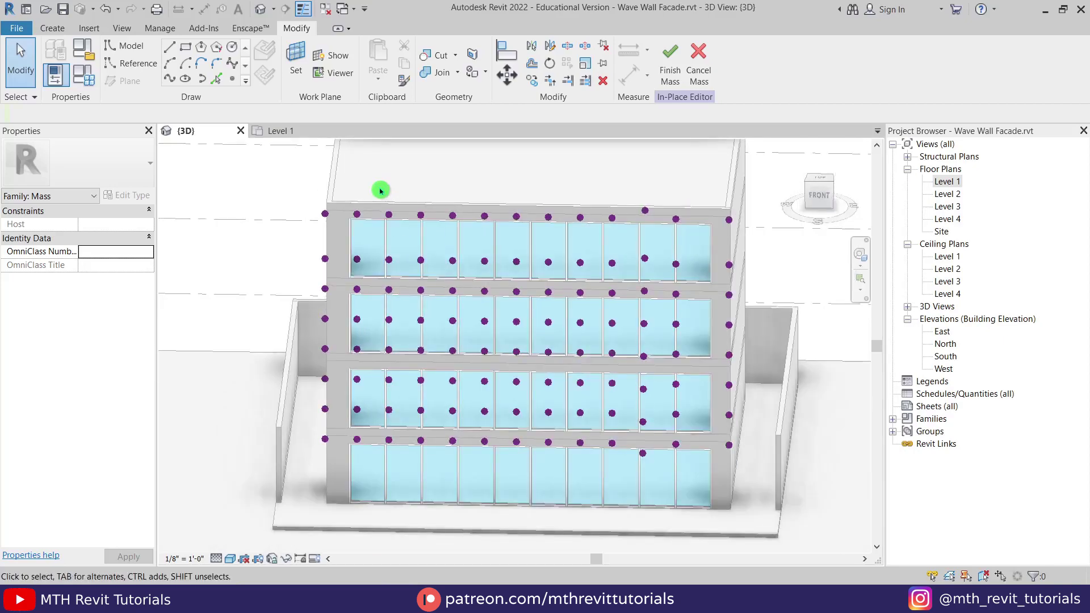
{"action": "left_click_drag", "start_coordinate": [372, 189], "coordinate": [401, 469]}
Step: In the front orientation, copy the offset third column of points from the right into the empty third column position from the left
{"action": "left_click", "coordinate": [818, 195]}
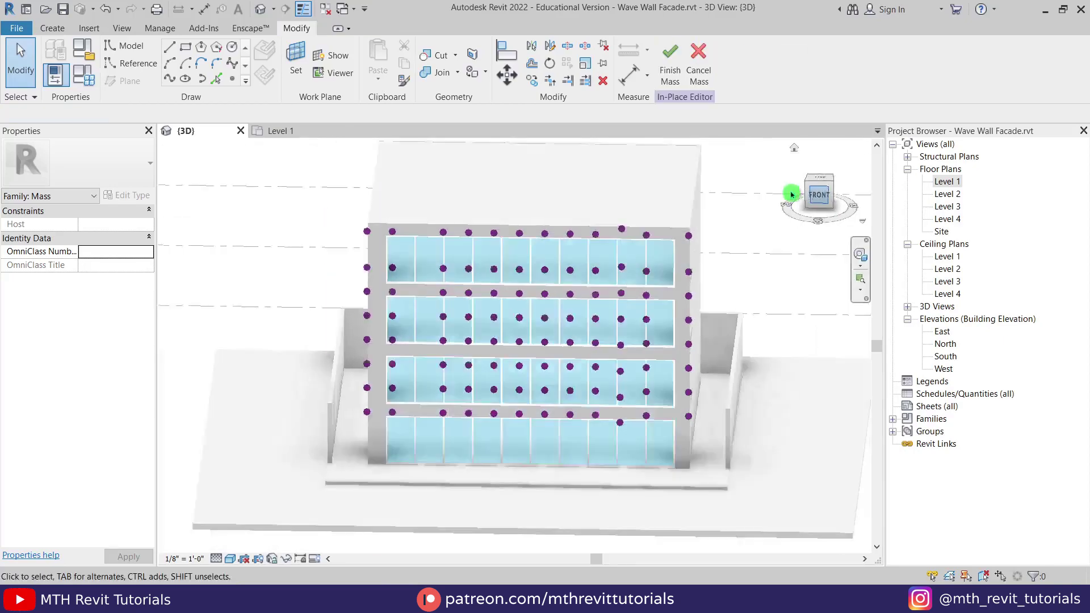
{"action": "scroll", "coordinate": [543, 313], "scroll_direction": "up", "scroll_amount": 6}
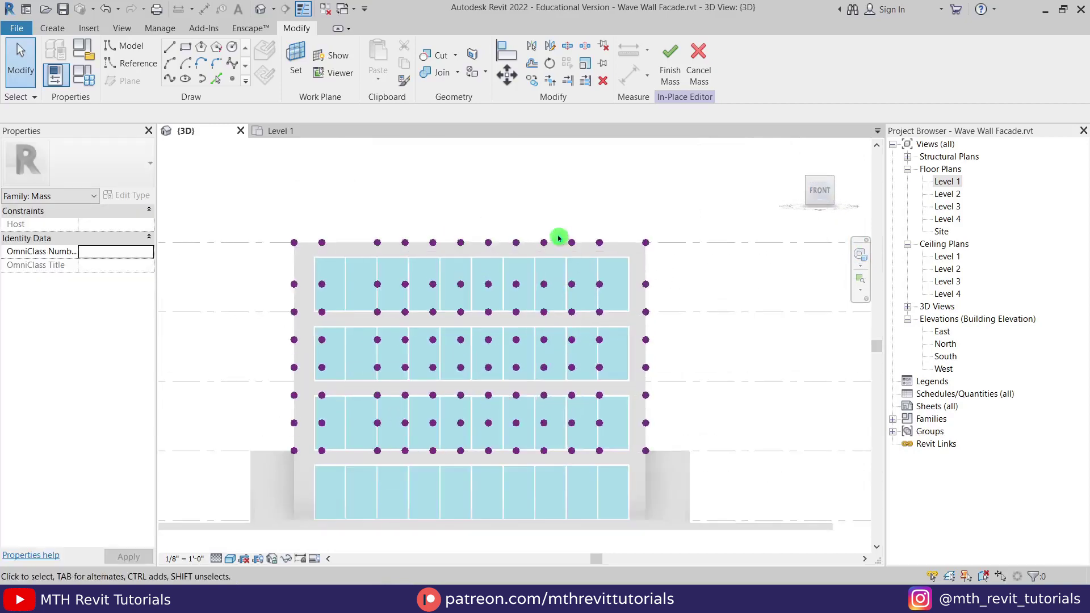
{"action": "left_click_drag", "start_coordinate": [601, 187], "coordinate": [632, 500]}
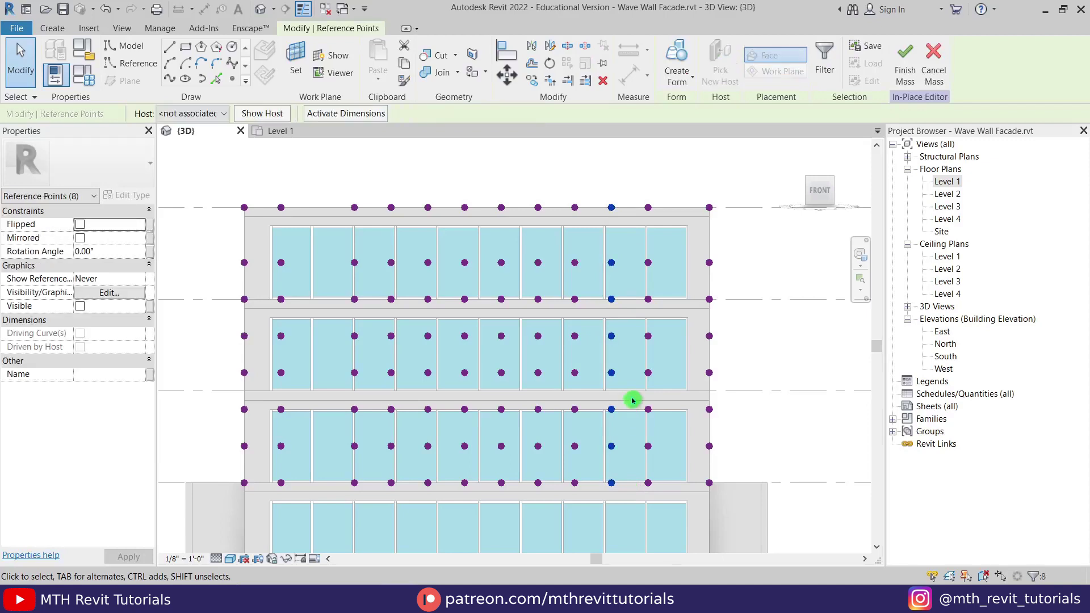
{"action": "key", "text": "c"}
{"action": "key", "text": "o"}
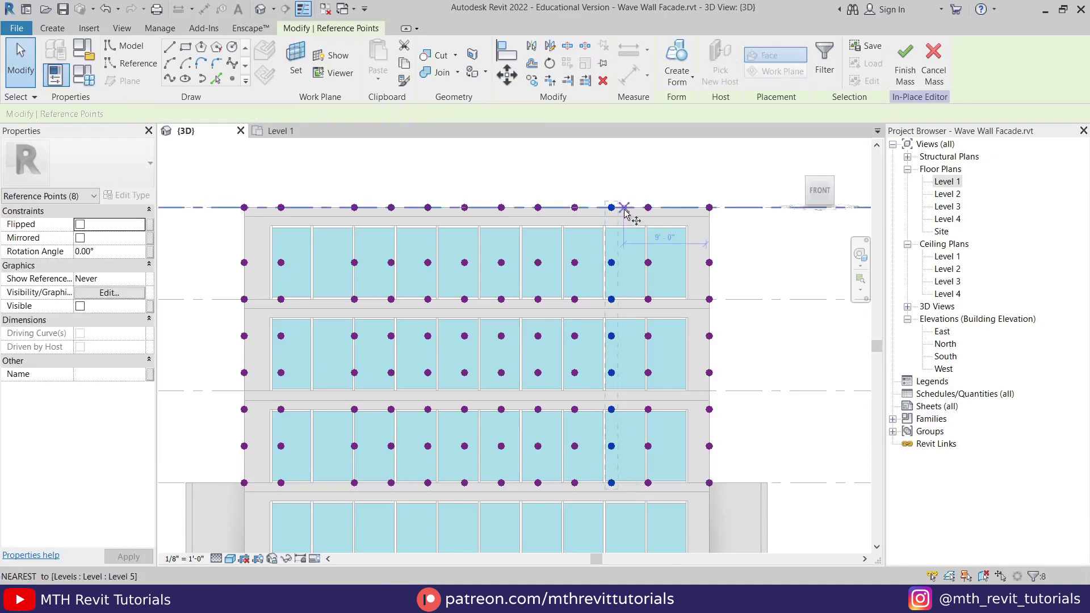
{"action": "left_click", "coordinate": [611, 207]}
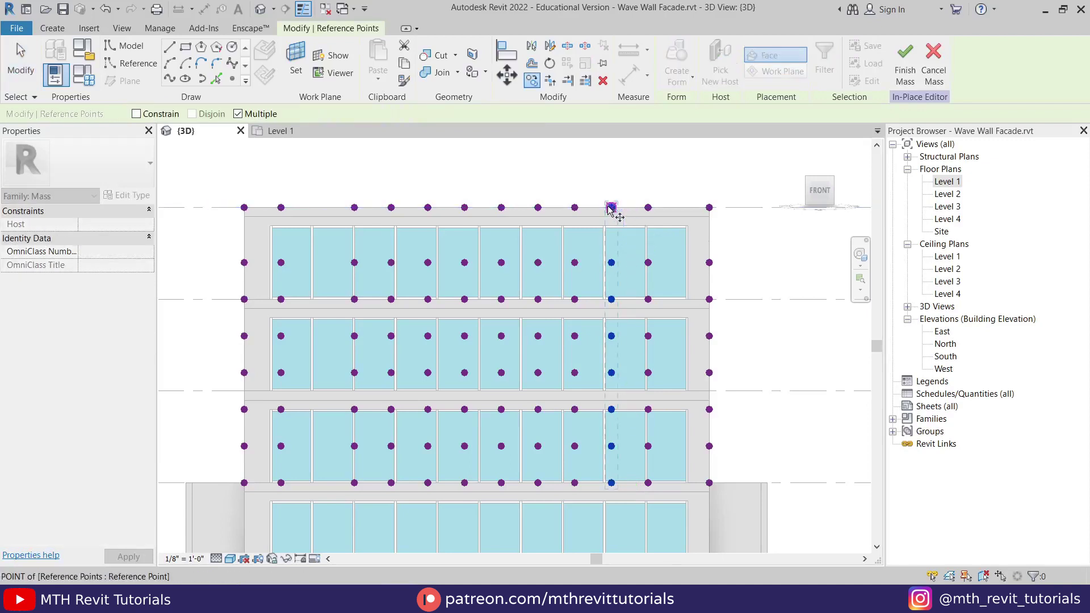
{"action": "left_click", "coordinate": [318, 207]}
{"action": "key", "text": "Escape"}
{"action": "key", "text": "Escape"}
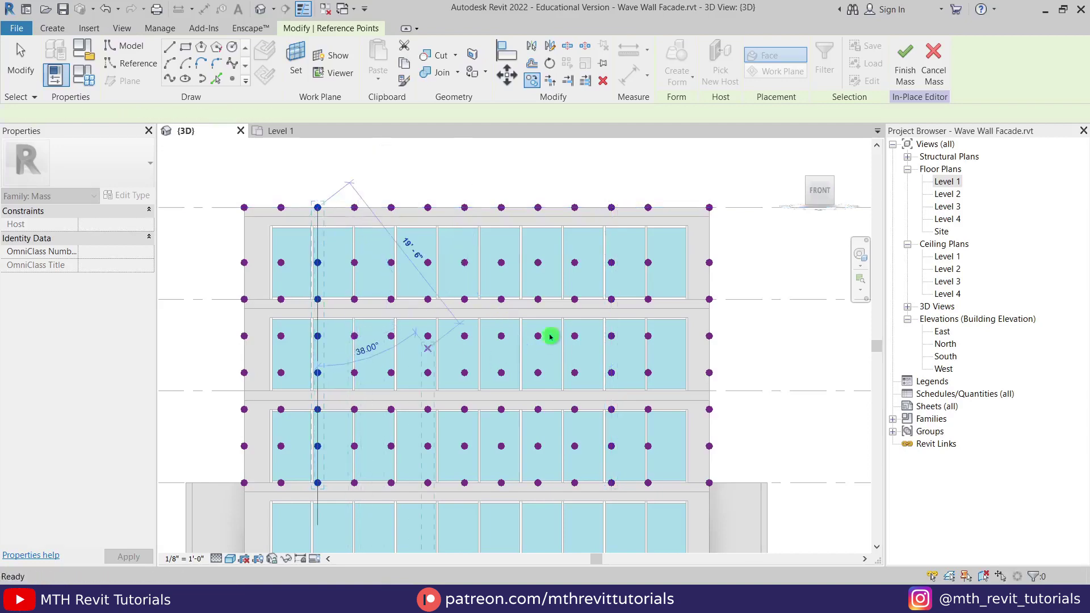
Step: Examine the offset columns of reference points from both sides of the facade and return to the front orientation
{"action": "scroll", "coordinate": [480, 298], "scroll_direction": "down", "scroll_amount": 2}
{"action": "middle_click_drag", "start_coordinate": [432, 324], "coordinate": [355, 455], "text": "shift"}
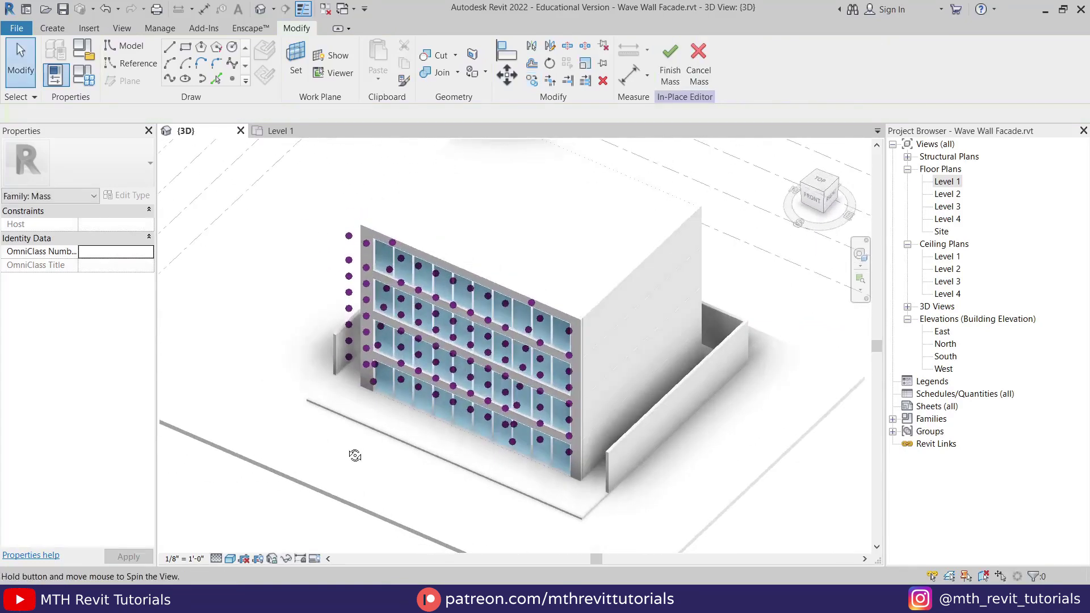
{"action": "scroll", "coordinate": [452, 318], "scroll_direction": "up", "scroll_amount": 2}
{"action": "middle_click_drag", "start_coordinate": [352, 355], "coordinate": [414, 258], "text": "shift"}
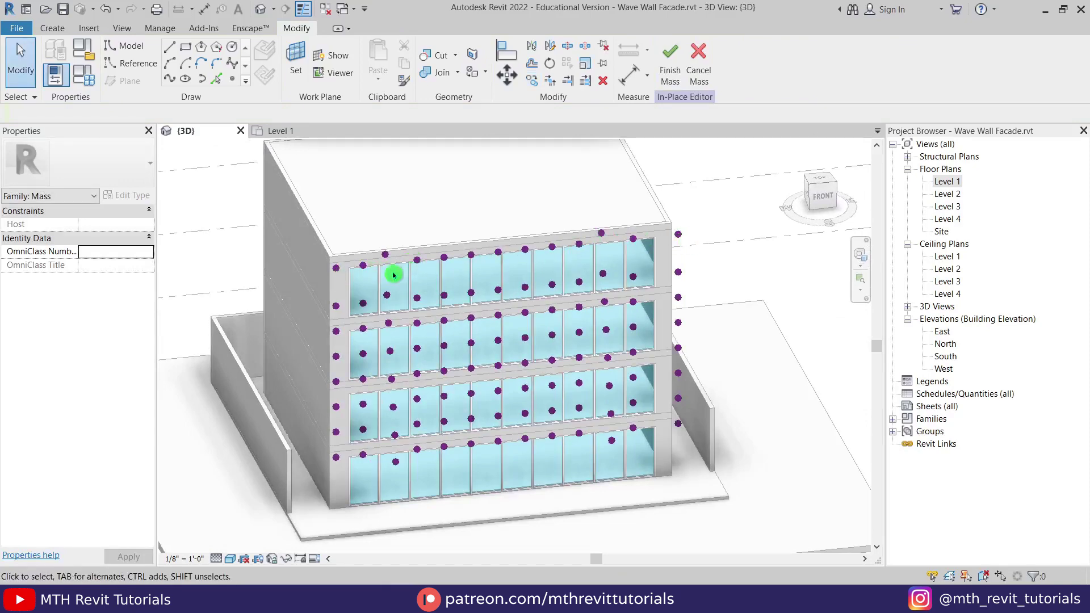
{"action": "left_click", "coordinate": [822, 205]}
{"action": "scroll", "coordinate": [551, 289], "scroll_direction": "up", "scroll_amount": 3}
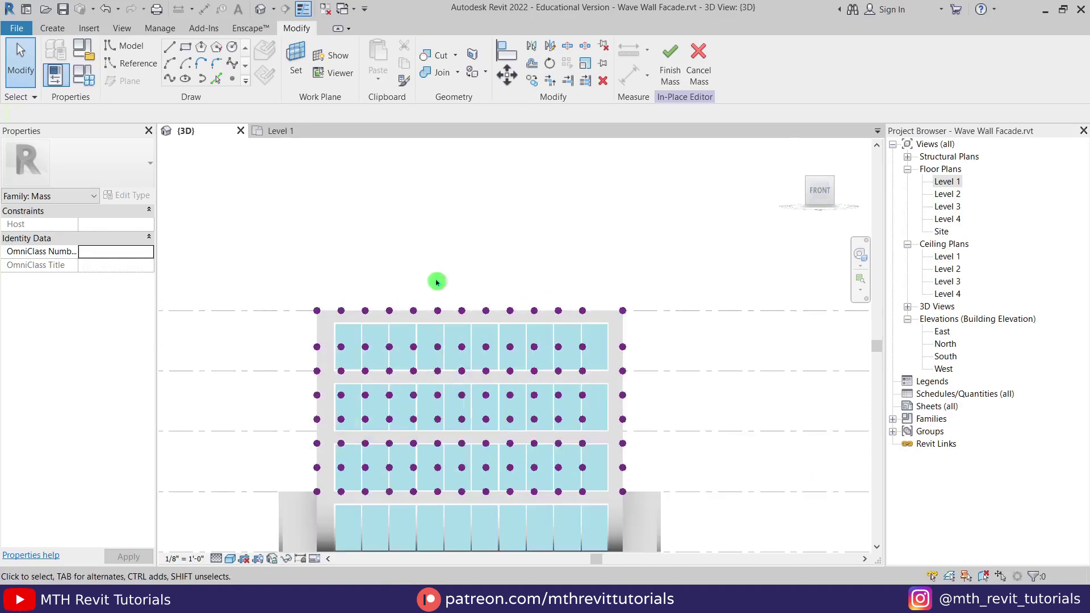
Step: Draw a spline through the top row of reference points on the facade, check its wave shape, and return to the front orientation
{"action": "left_click_drag", "start_coordinate": [255, 282], "coordinate": [642, 333]}
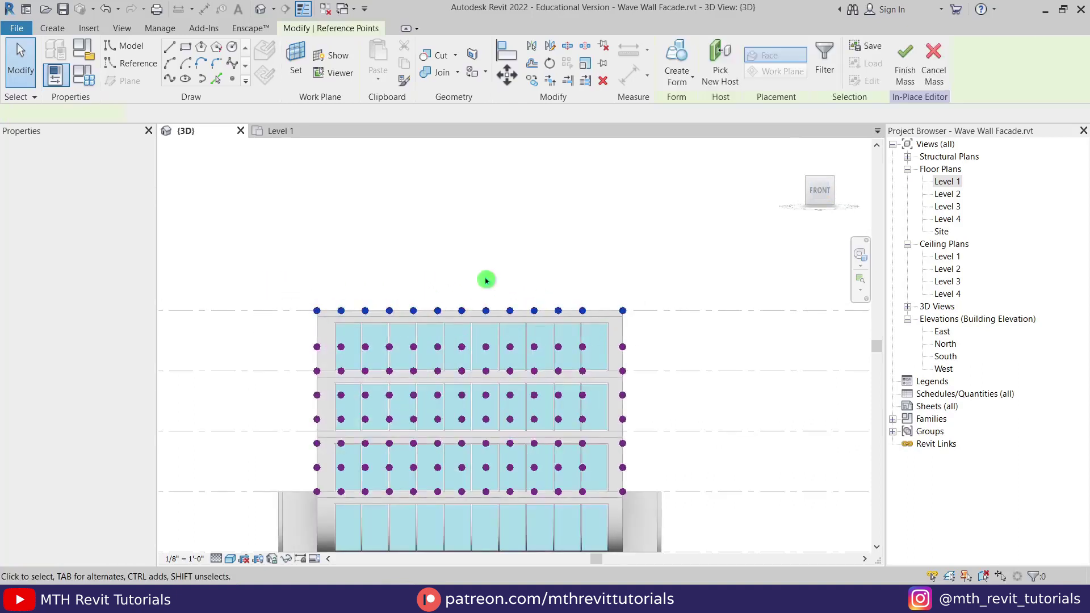
{"action": "left_click", "coordinate": [168, 81]}
{"action": "middle_click_drag", "start_coordinate": [416, 287], "coordinate": [422, 388], "text": "shift"}
{"action": "scroll", "coordinate": [417, 312], "scroll_direction": "up", "scroll_amount": 2}
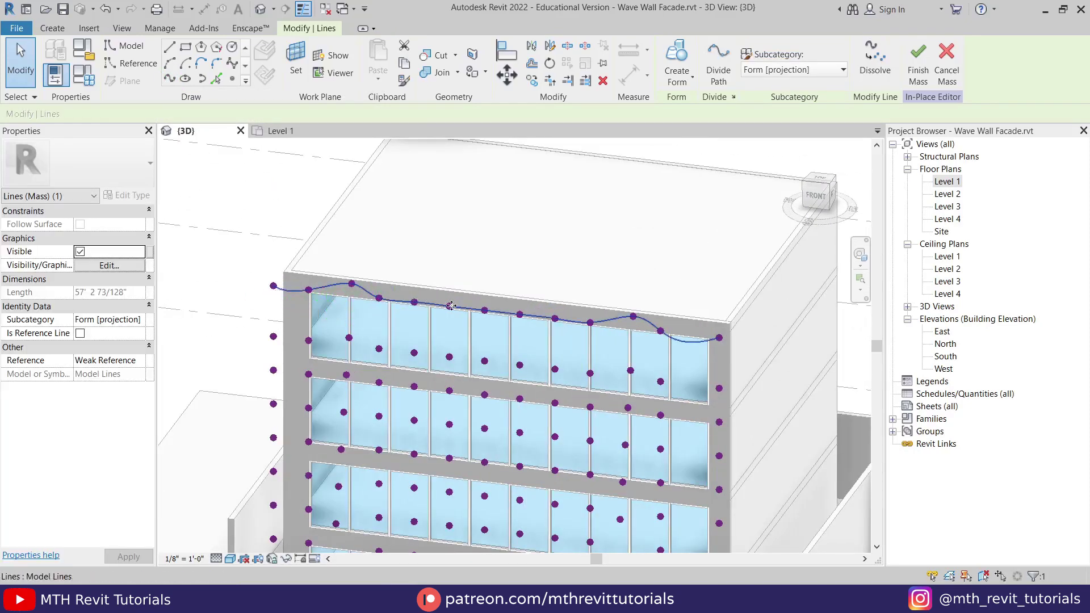
{"action": "left_click", "coordinate": [347, 334]}
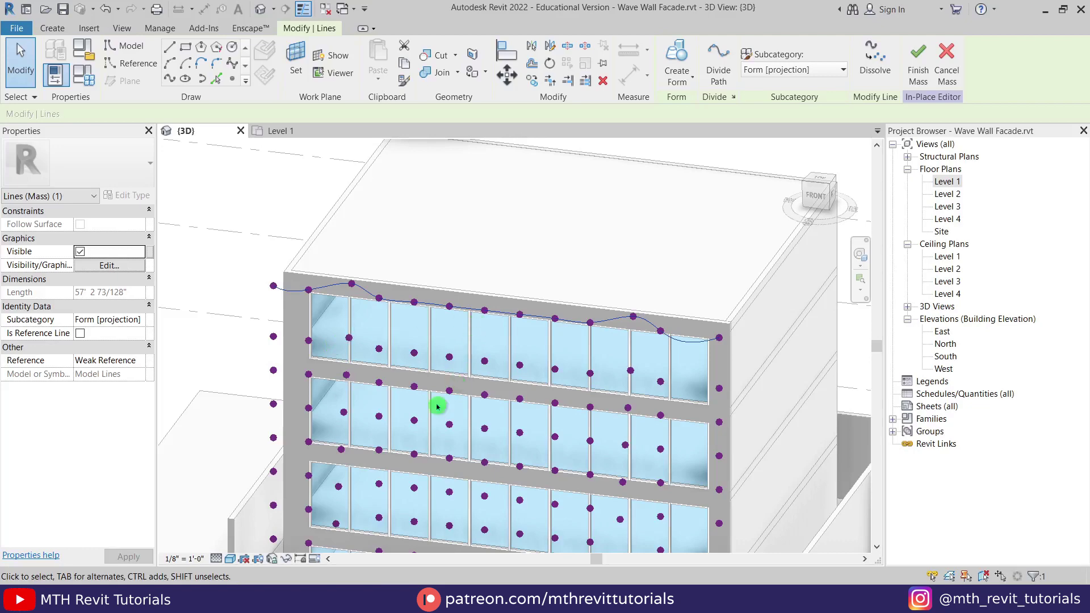
{"action": "left_click", "coordinate": [816, 199]}
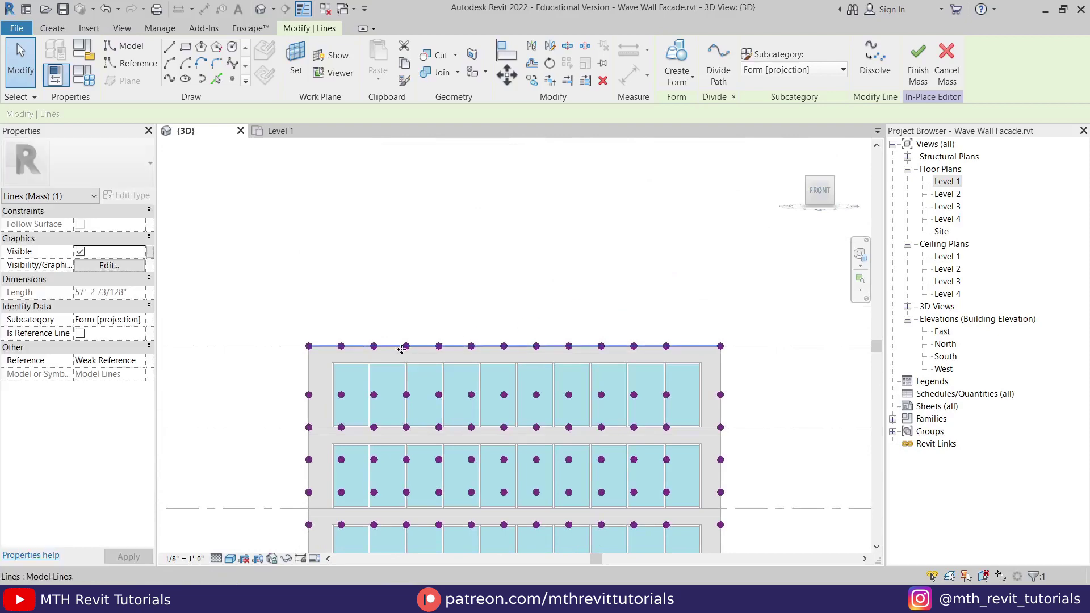
Step: Draw splines through the second and third rows of reference points from the top
{"action": "left_click", "coordinate": [241, 375]}
{"action": "left_click_drag", "start_coordinate": [260, 382], "coordinate": [755, 414]}
{"action": "left_click", "coordinate": [170, 79]}
{"action": "middle_click_drag", "start_coordinate": [294, 399], "coordinate": [241, 300]}
{"action": "left_click_drag", "start_coordinate": [224, 315], "coordinate": [701, 344]}
{"action": "left_click", "coordinate": [170, 79]}
Step: Draw a separate spline through each of the five remaining rows of reference points, from the fourth row down to the lowest
{"action": "left_click_drag", "start_coordinate": [225, 349], "coordinate": [698, 369]}
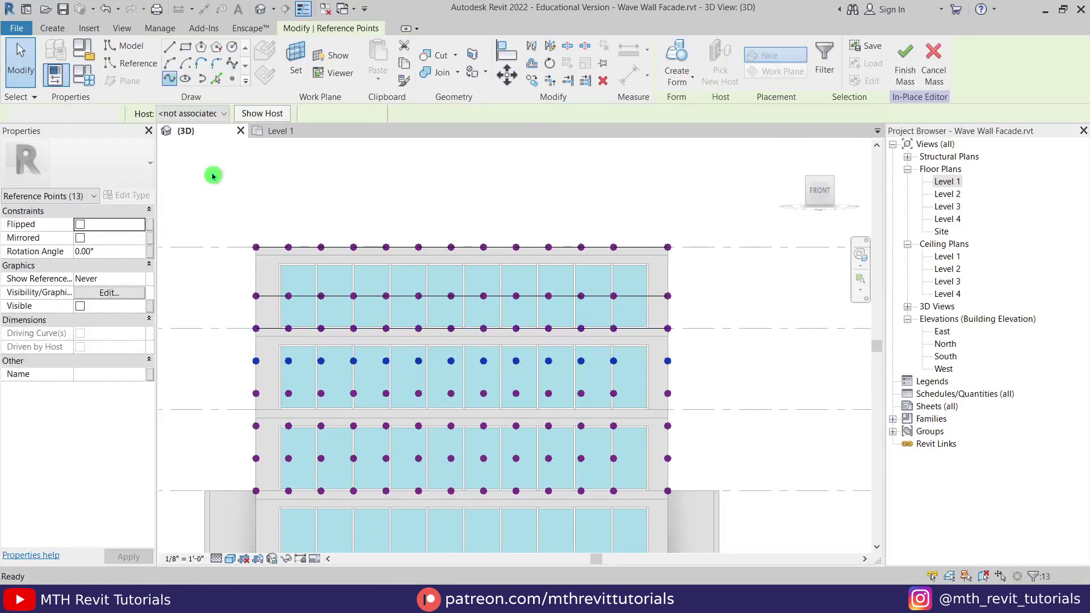
{"action": "left_click", "coordinate": [170, 79]}
{"action": "left_click_drag", "start_coordinate": [224, 384], "coordinate": [758, 403]}
{"action": "left_click", "coordinate": [170, 79]}
{"action": "left_click_drag", "start_coordinate": [233, 415], "coordinate": [684, 435]}
{"action": "left_click", "coordinate": [170, 79]}
{"action": "left_click_drag", "start_coordinate": [222, 442], "coordinate": [727, 469]}
{"action": "left_click", "coordinate": [170, 79]}
{"action": "left_click_drag", "start_coordinate": [217, 480], "coordinate": [699, 519]}
{"action": "left_click", "coordinate": [170, 79]}
Step: Select the facade's splines and points, filter out the Reference Points so only Lines (Mass) remain, and create a form from the splines
{"action": "scroll", "coordinate": [482, 340], "scroll_direction": "down", "scroll_amount": 1}
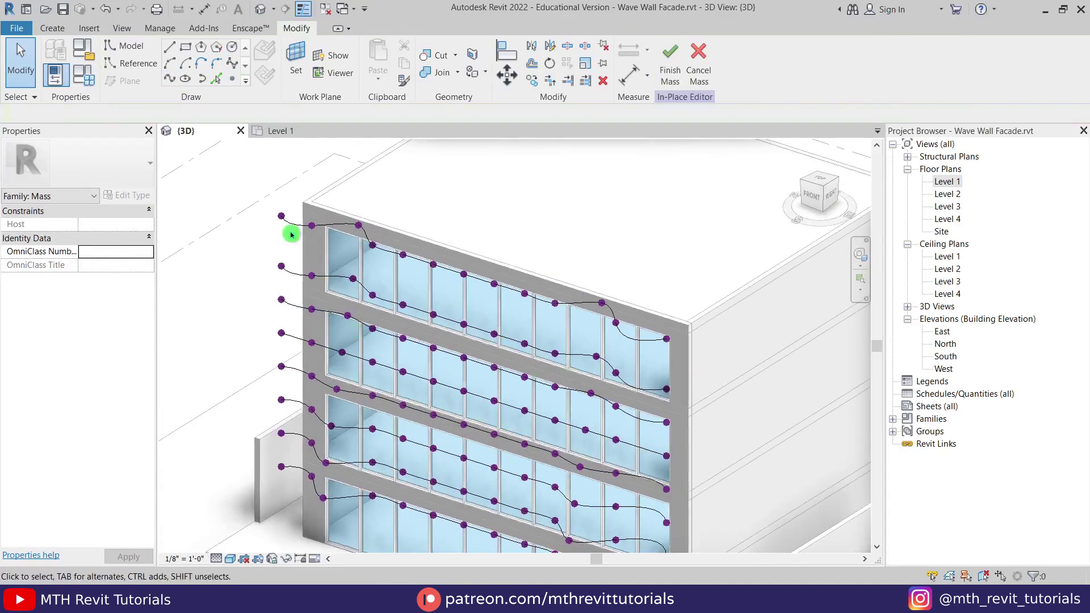
{"action": "middle_click_drag", "start_coordinate": [562, 374], "coordinate": [561, 356]}
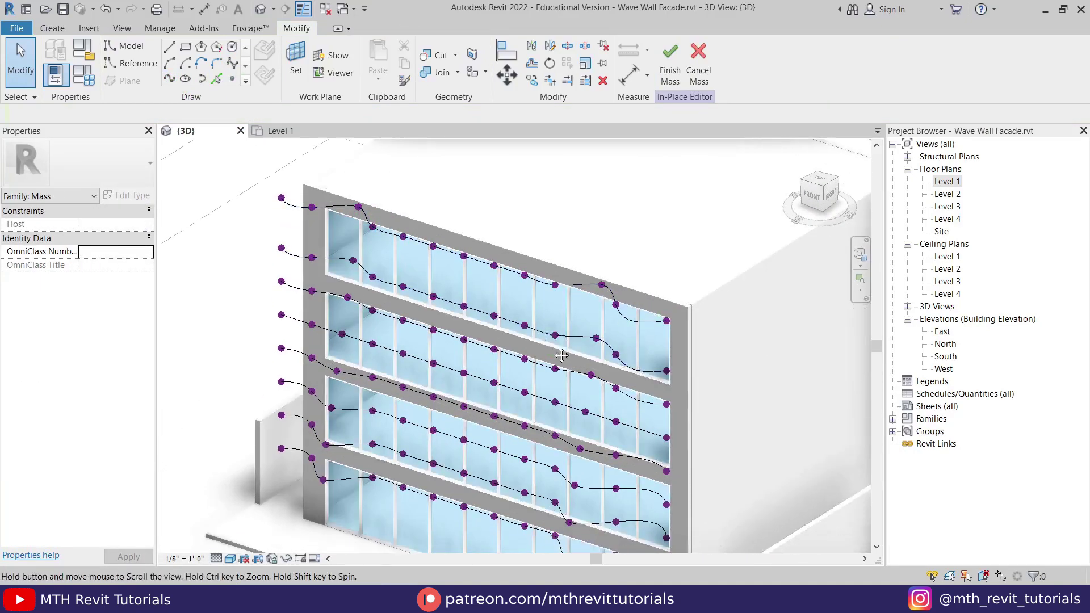
{"action": "scroll", "coordinate": [455, 402], "scroll_direction": "down", "scroll_amount": 2}
{"action": "middle_click_drag", "start_coordinate": [482, 396], "coordinate": [471, 392]}
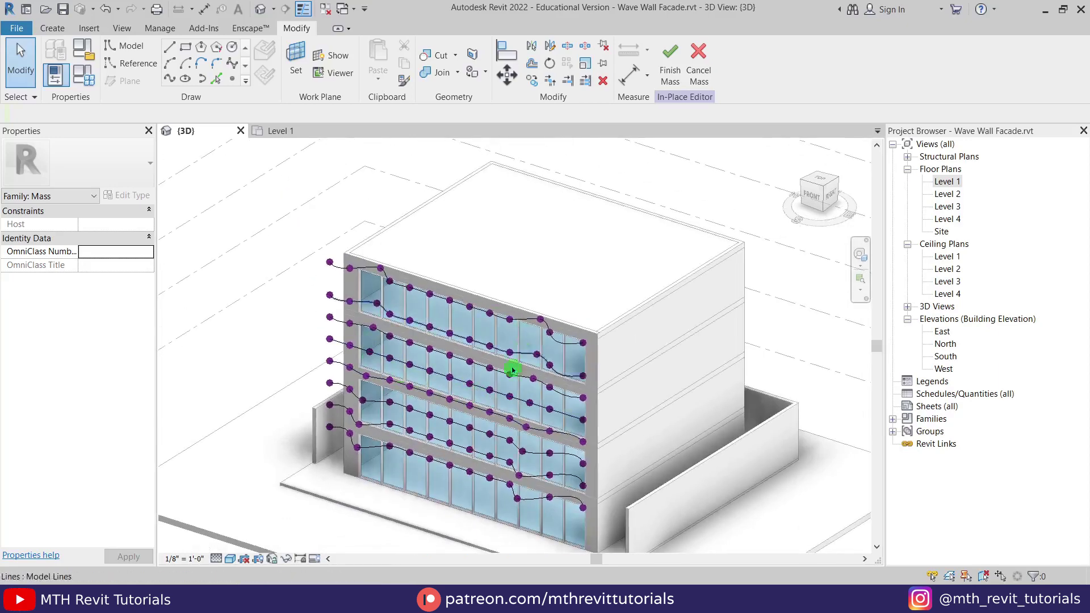
{"action": "scroll", "coordinate": [430, 356], "scroll_direction": "up", "scroll_amount": 1}
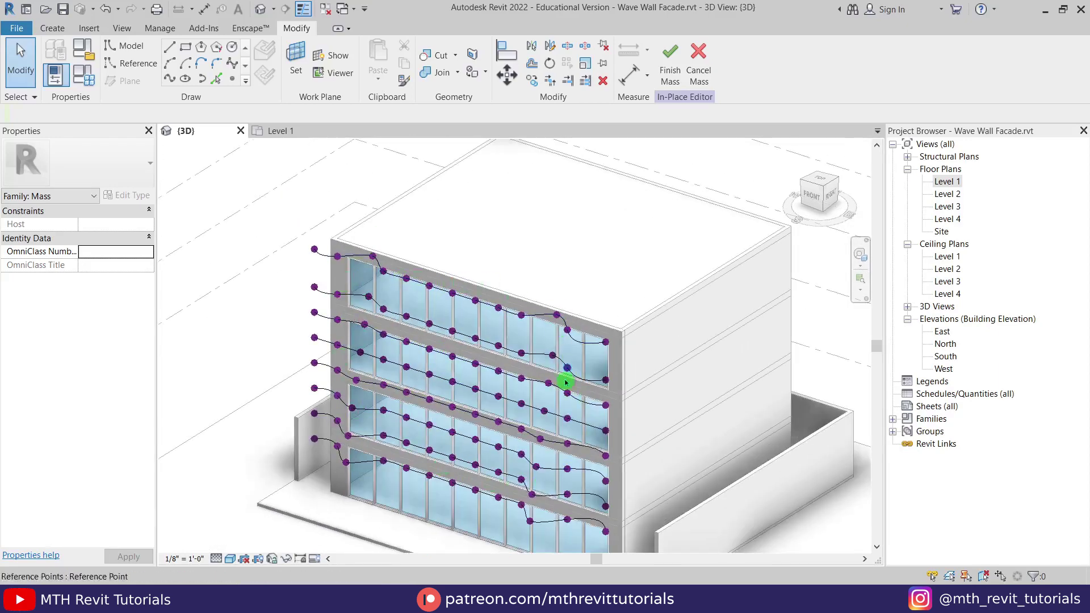
{"action": "scroll", "coordinate": [389, 235], "scroll_direction": "down", "scroll_amount": 1}
{"action": "left_click_drag", "start_coordinate": [264, 206], "coordinate": [696, 513]}
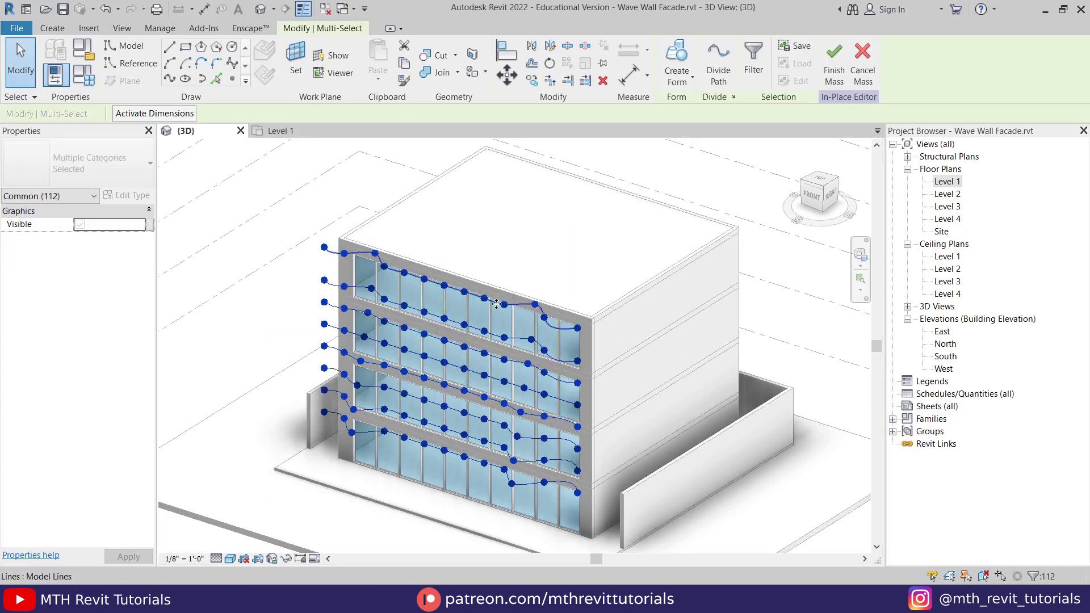
{"action": "left_click", "coordinate": [754, 73]}
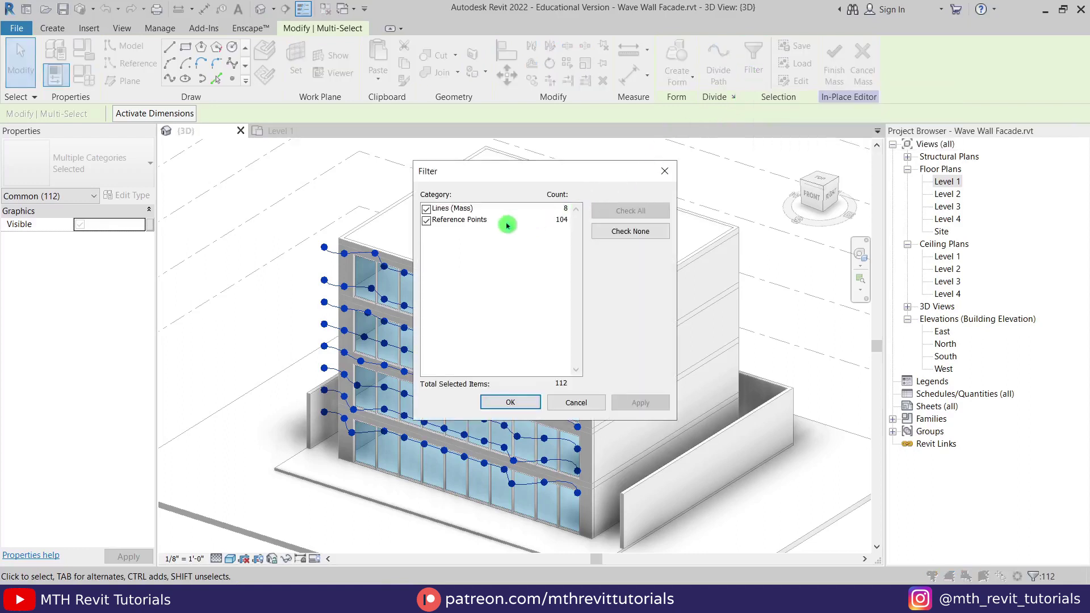
{"action": "left_click", "coordinate": [427, 221]}
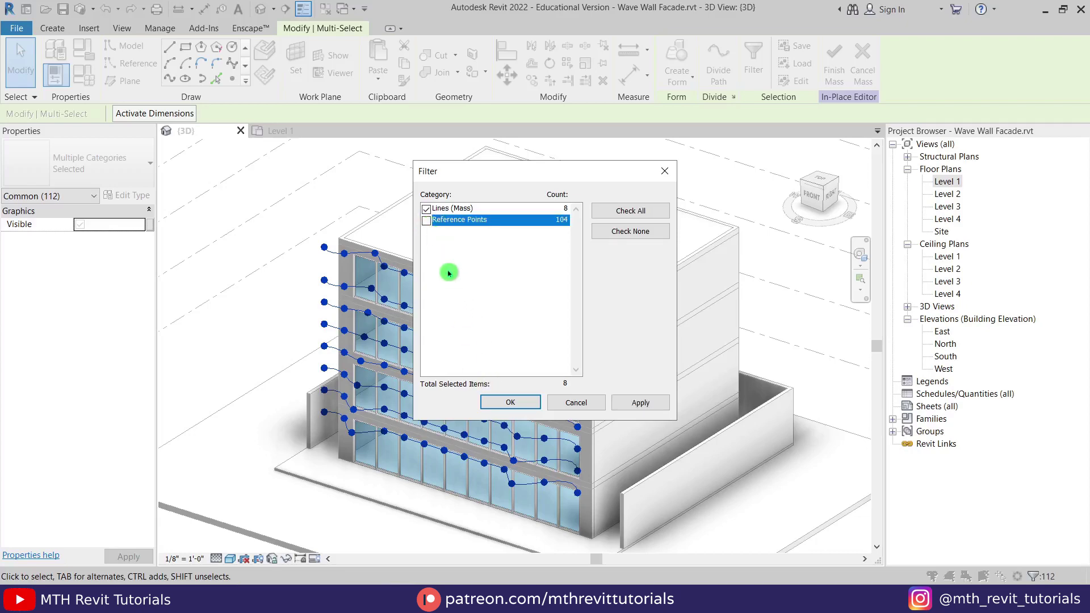
{"action": "left_click", "coordinate": [510, 402]}
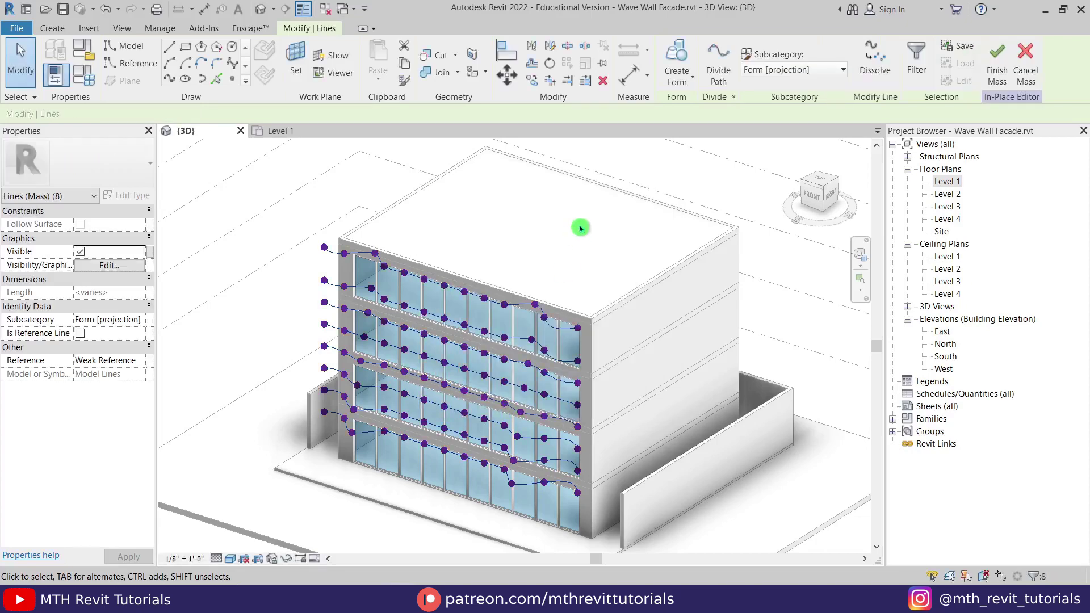
{"action": "left_click", "coordinate": [682, 55]}
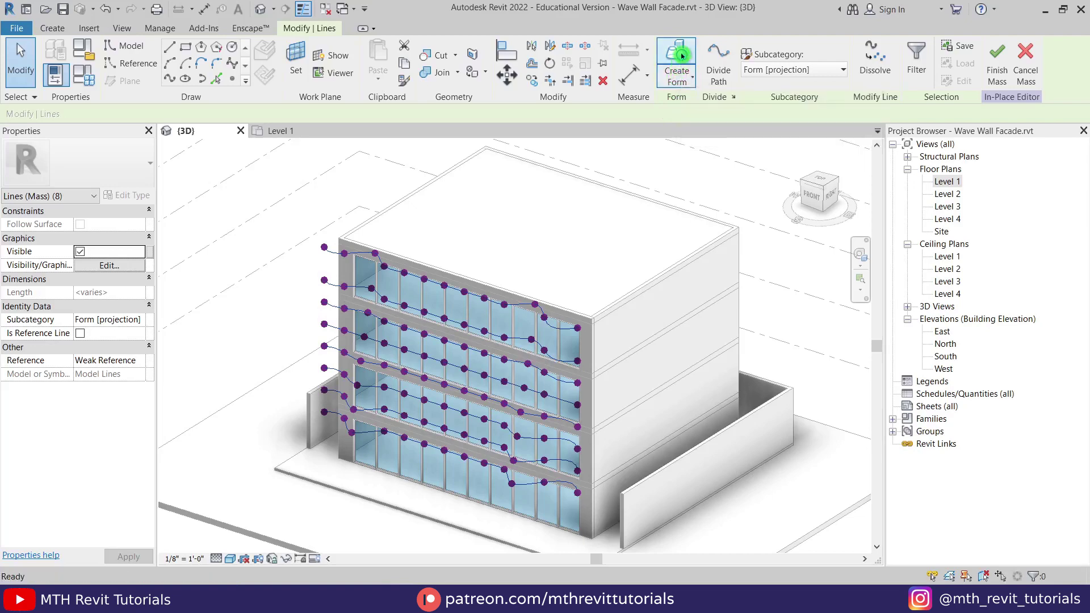
{"action": "left_click", "coordinate": [489, 327]}
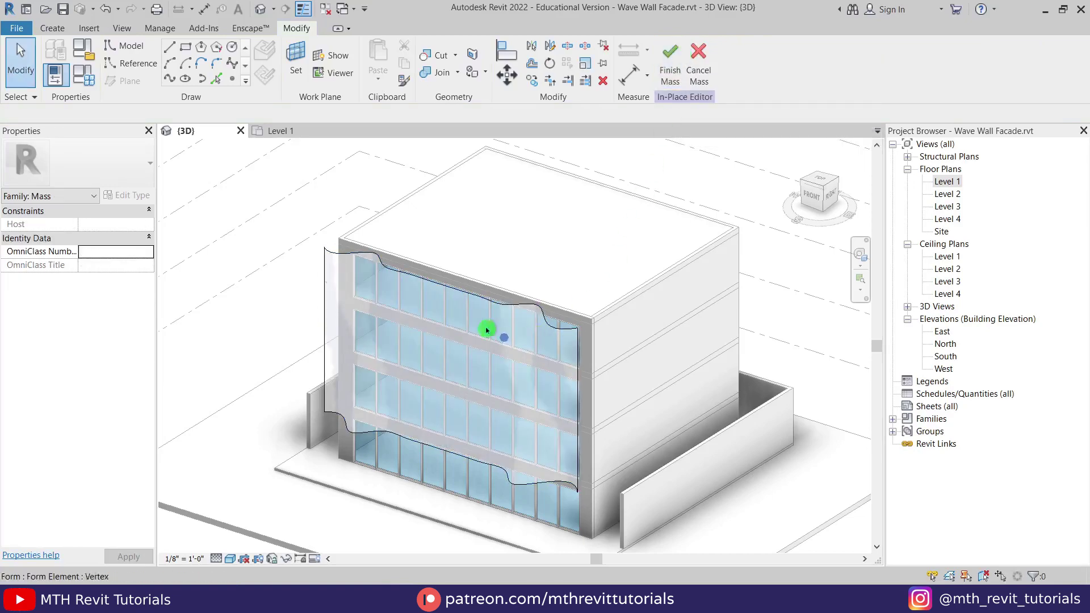
Step: Inspect the wavy surface from several angles, finish the in-place mass, and dismiss the warning
{"action": "mouse_move", "coordinate": [419, 294]}
{"action": "middle_mouse_down", "text": "shift"}
{"action": "mouse_move", "coordinate": [499, 365]}
{"action": "mouse_move", "coordinate": [374, 331]}
{"action": "mouse_move", "coordinate": [309, 392]}
{"action": "mouse_move", "coordinate": [358, 188]}
{"action": "middle_mouse_up", "text": "shift"}
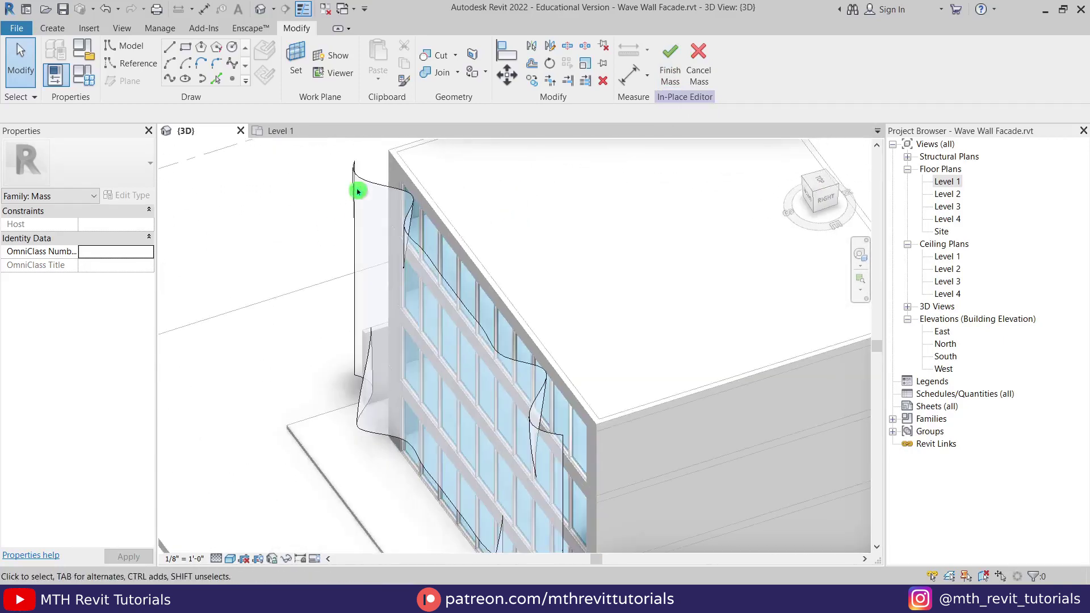
{"action": "mouse_move", "coordinate": [406, 286]}
{"action": "middle_mouse_down", "text": "shift"}
{"action": "mouse_move", "coordinate": [518, 377]}
{"action": "mouse_move", "coordinate": [418, 360]}
{"action": "mouse_move", "coordinate": [591, 348]}
{"action": "mouse_move", "coordinate": [501, 399]}
{"action": "mouse_move", "coordinate": [606, 397]}
{"action": "mouse_move", "coordinate": [499, 409]}
{"action": "mouse_move", "coordinate": [418, 441]}
{"action": "mouse_move", "coordinate": [446, 436]}
{"action": "mouse_move", "coordinate": [409, 397]}
{"action": "mouse_move", "coordinate": [401, 352]}
{"action": "middle_mouse_up", "text": "shift"}
{"action": "scroll", "coordinate": [462, 275], "scroll_direction": "up", "scroll_amount": 3}
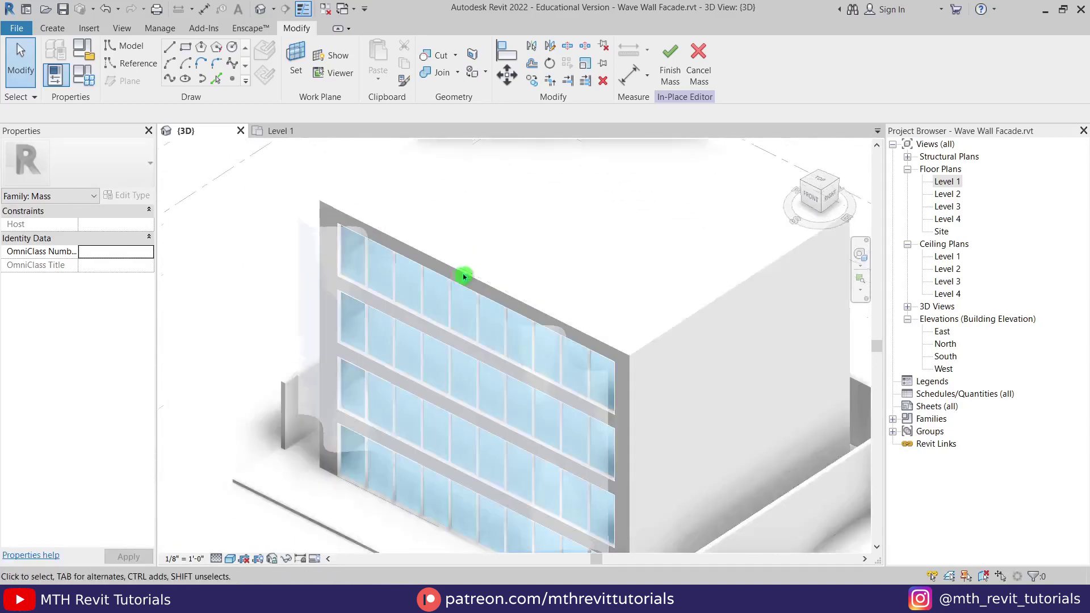
{"action": "scroll", "coordinate": [339, 325], "scroll_direction": "up", "scroll_amount": 2}
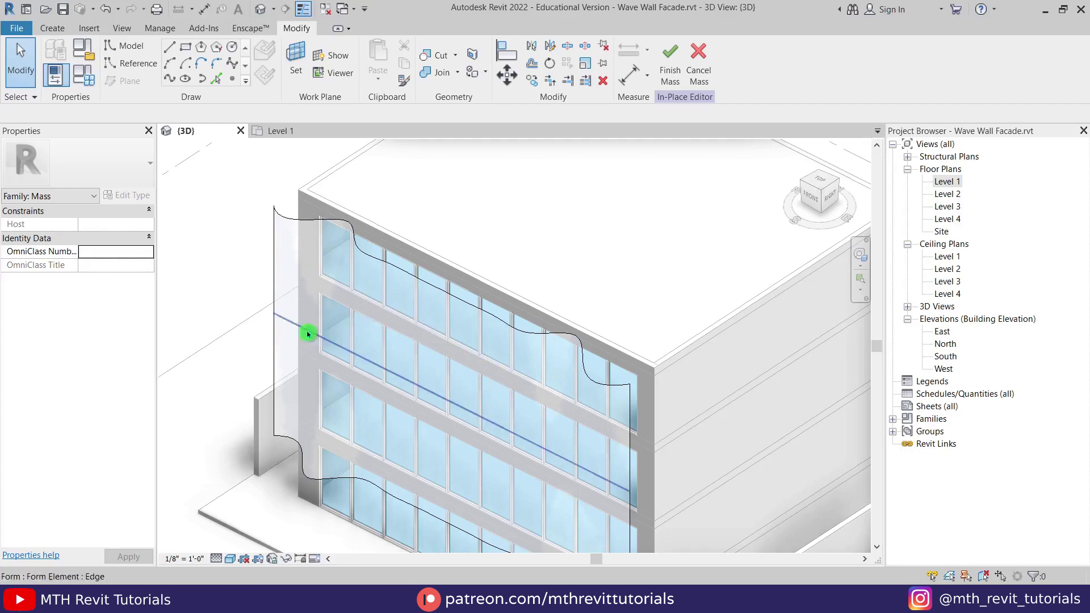
{"action": "middle_click_drag", "start_coordinate": [386, 371], "coordinate": [333, 340]}
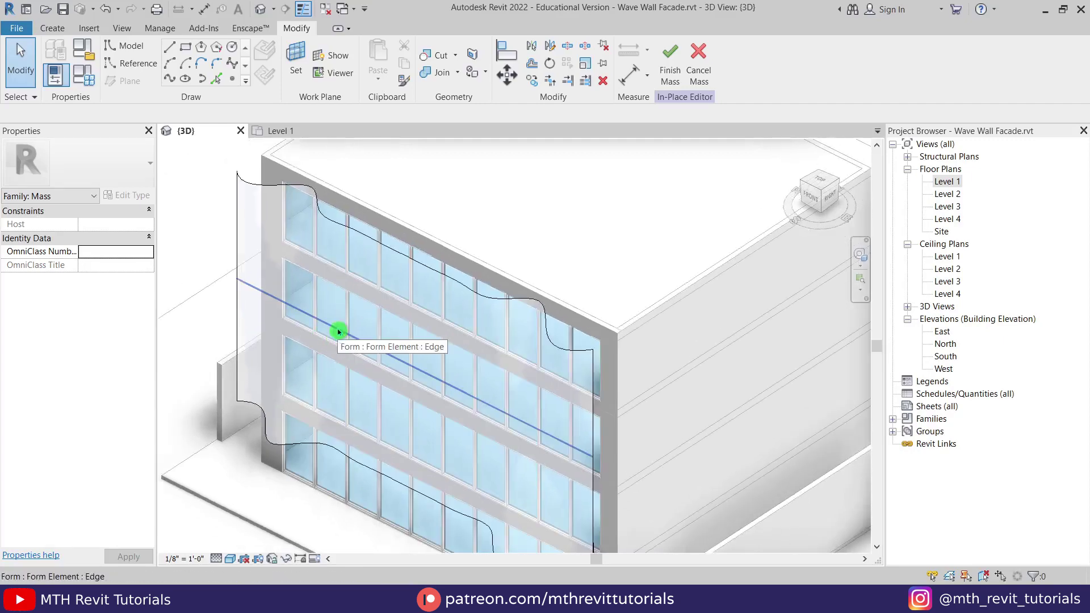
{"action": "middle_click_drag", "start_coordinate": [325, 342], "coordinate": [452, 352], "text": "shift"}
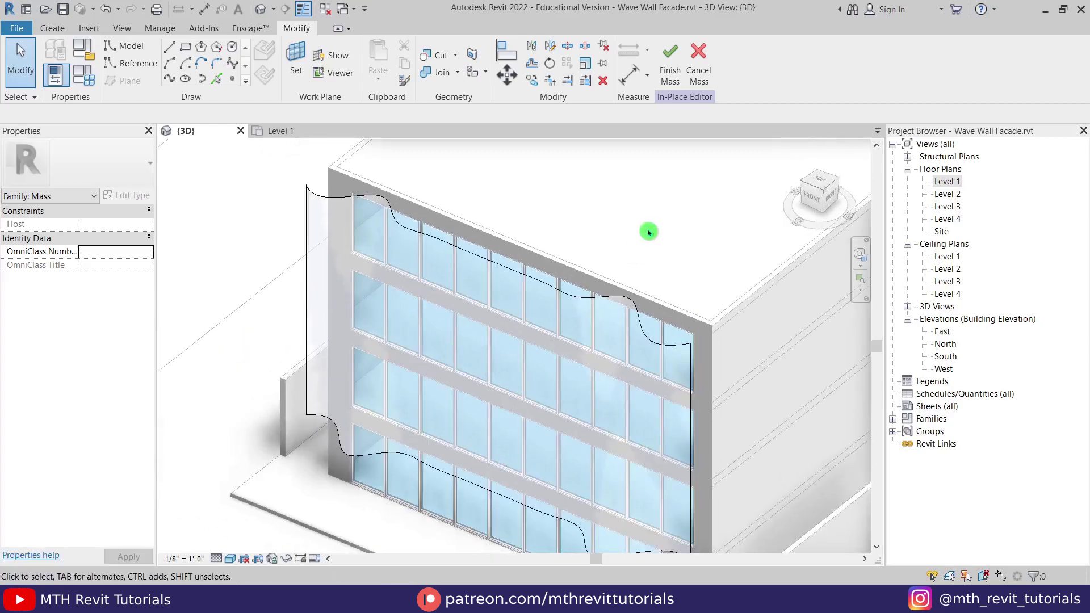
{"action": "left_click", "coordinate": [674, 67]}
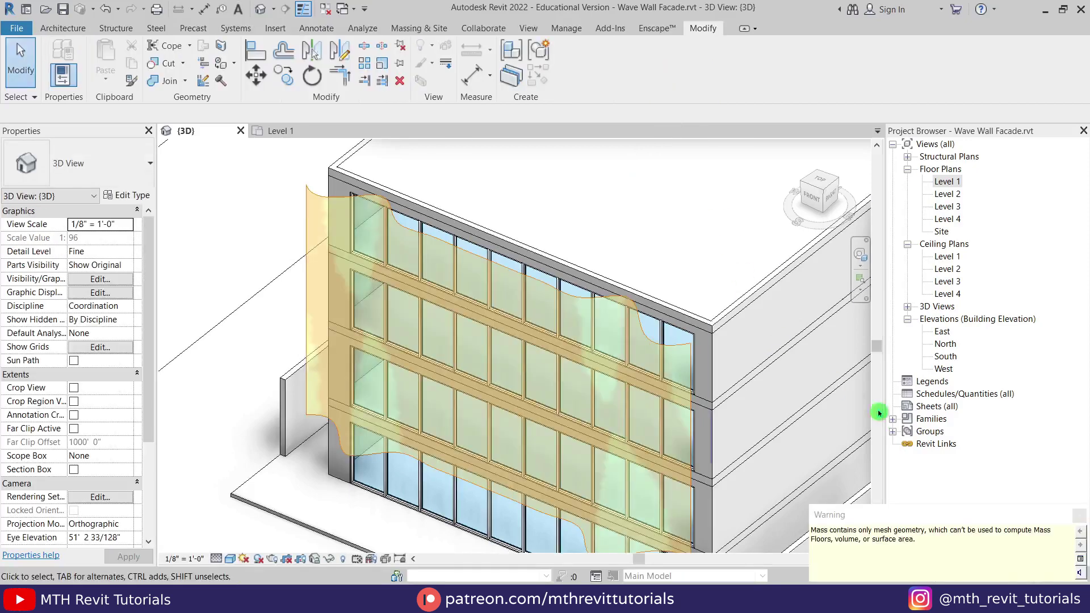
{"action": "left_click", "coordinate": [1084, 519]}
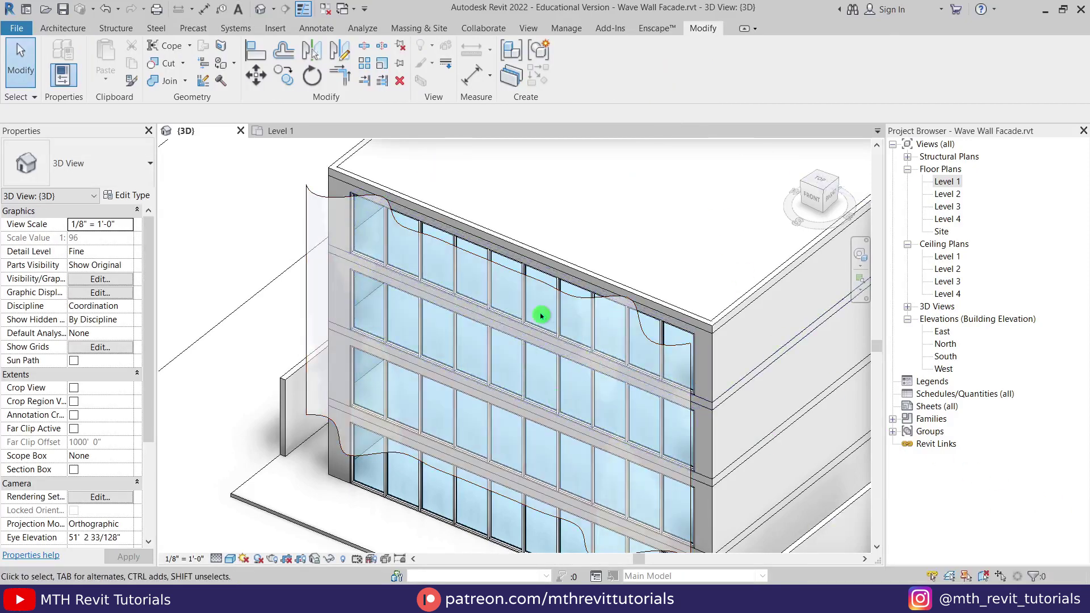
Step: Start a Curtain System and duplicate its 5' x 10' type under the name 2.5" Slats
{"action": "scroll", "coordinate": [456, 230], "scroll_direction": "up", "scroll_amount": 3}
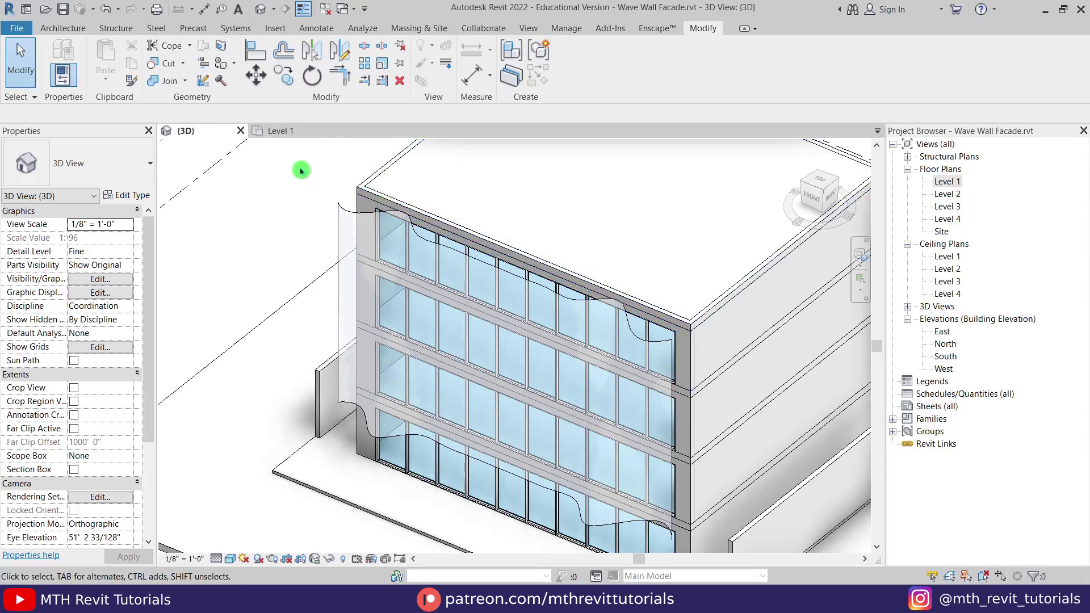
{"action": "left_click", "coordinate": [66, 34]}
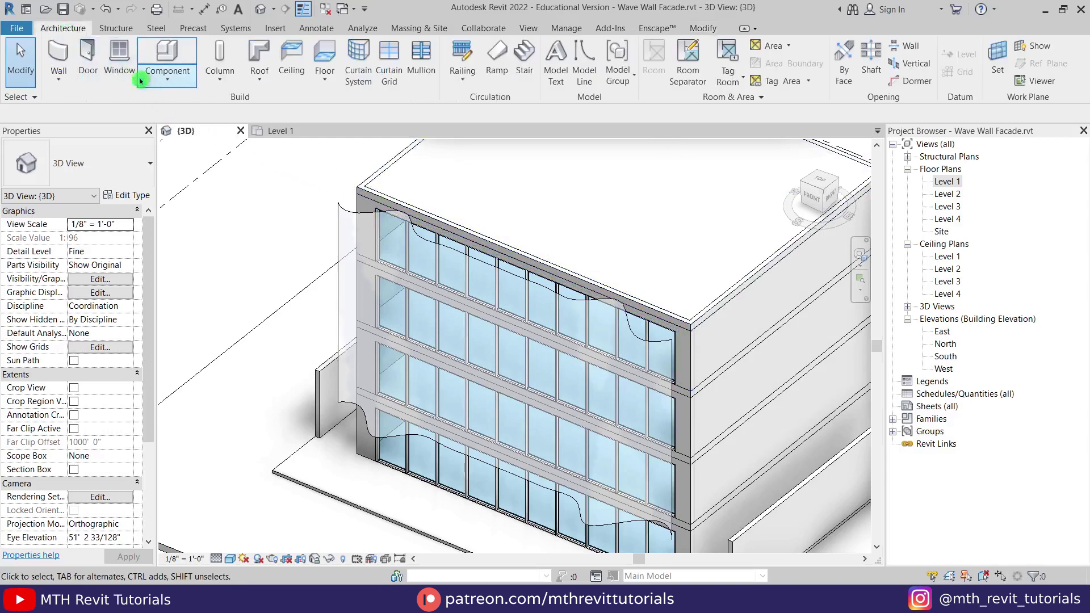
{"action": "left_click", "coordinate": [362, 84]}
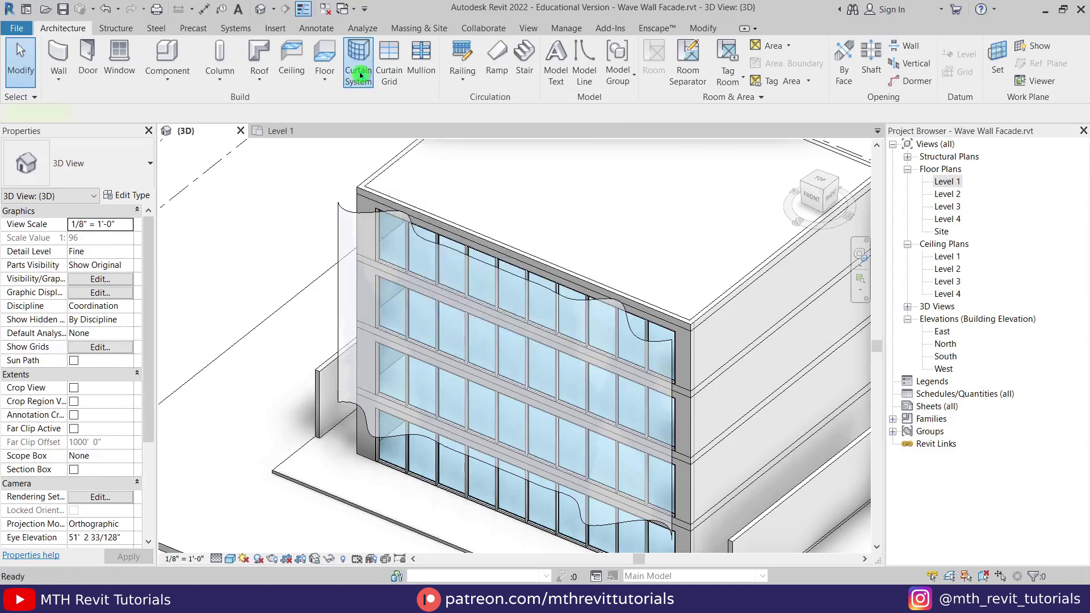
{"action": "left_click", "coordinate": [140, 195]}
{"action": "left_click", "coordinate": [778, 173]}
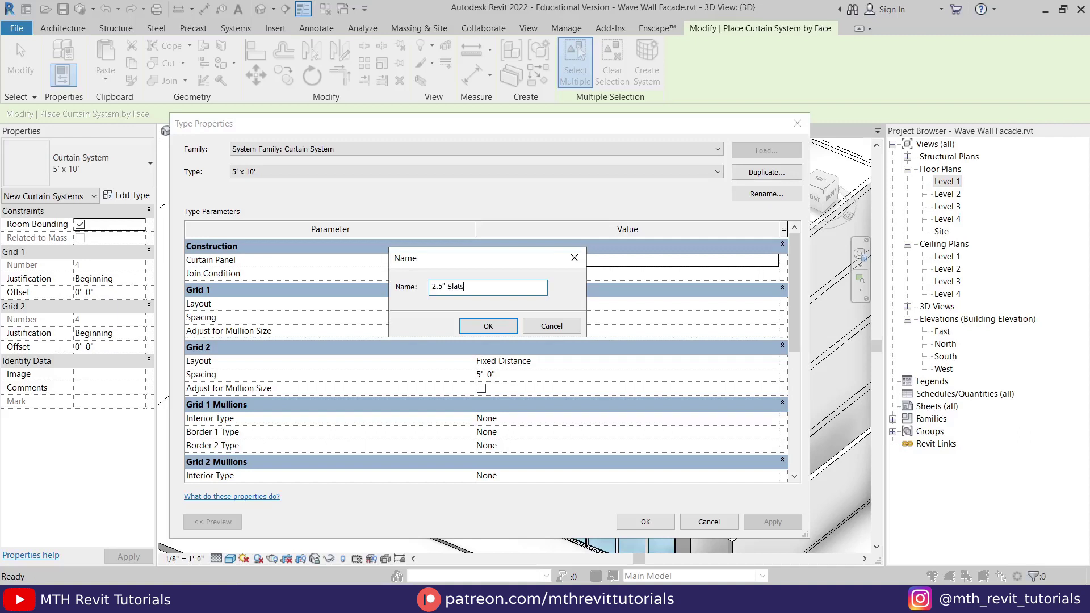
{"action": "left_click", "coordinate": [486, 327]}
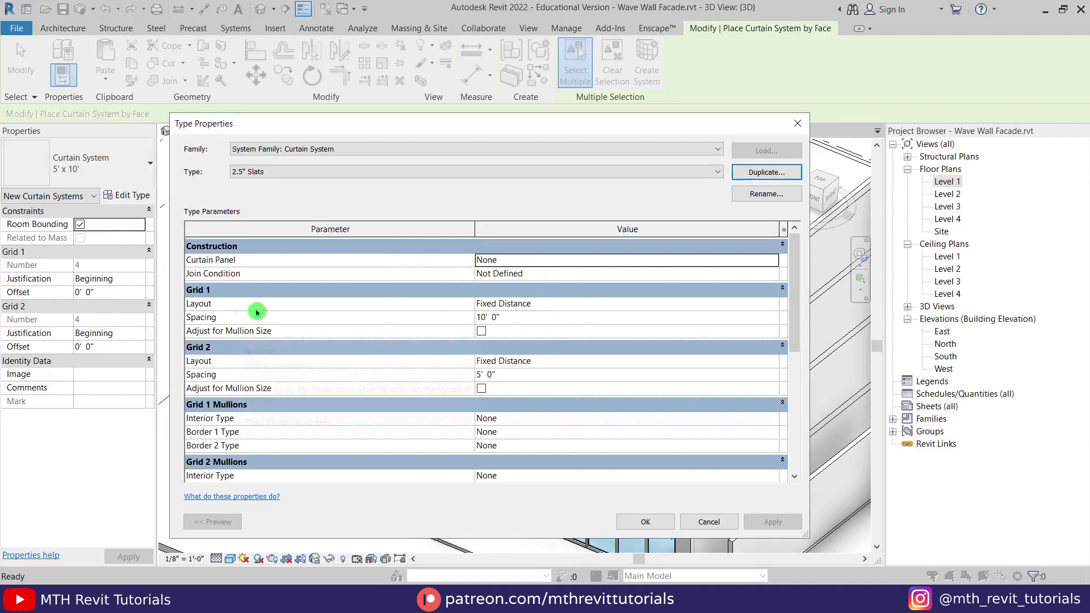
Step: Set the Grid 1 spacing of the 2.5" Slats type to 8" and the Grid 2 layout to None
{"action": "left_click", "coordinate": [547, 327]}
{"action": "left_click", "coordinate": [547, 321]}
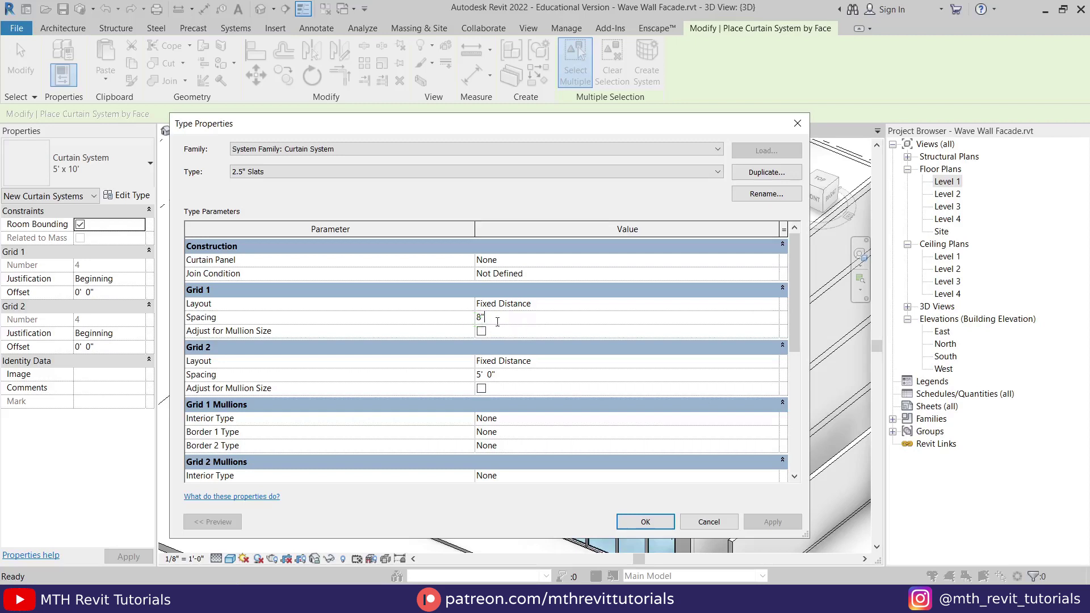
{"action": "mouse_move", "coordinate": [329, 388]}
{"action": "left_click", "coordinate": [775, 362]}
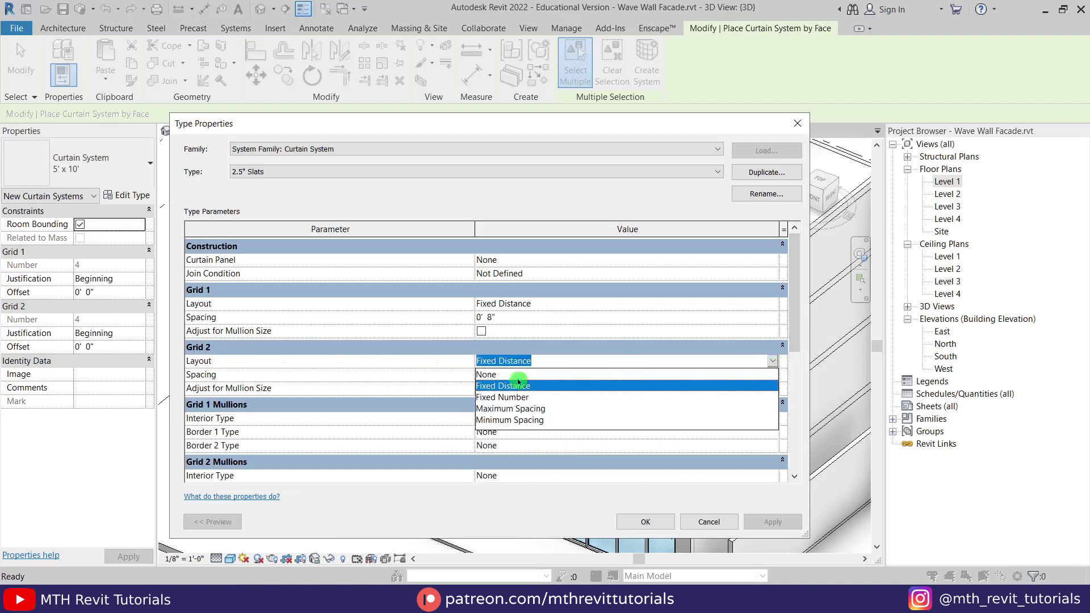
{"action": "left_click", "coordinate": [495, 374]}
Step: Assign Rectangular Mullion 2.5" x 5" to the interior, border 1 and border 2 types of the Grid 1 mullions and accept the type properties
{"action": "scroll", "coordinate": [200, 316], "scroll_direction": "down", "scroll_amount": 3}
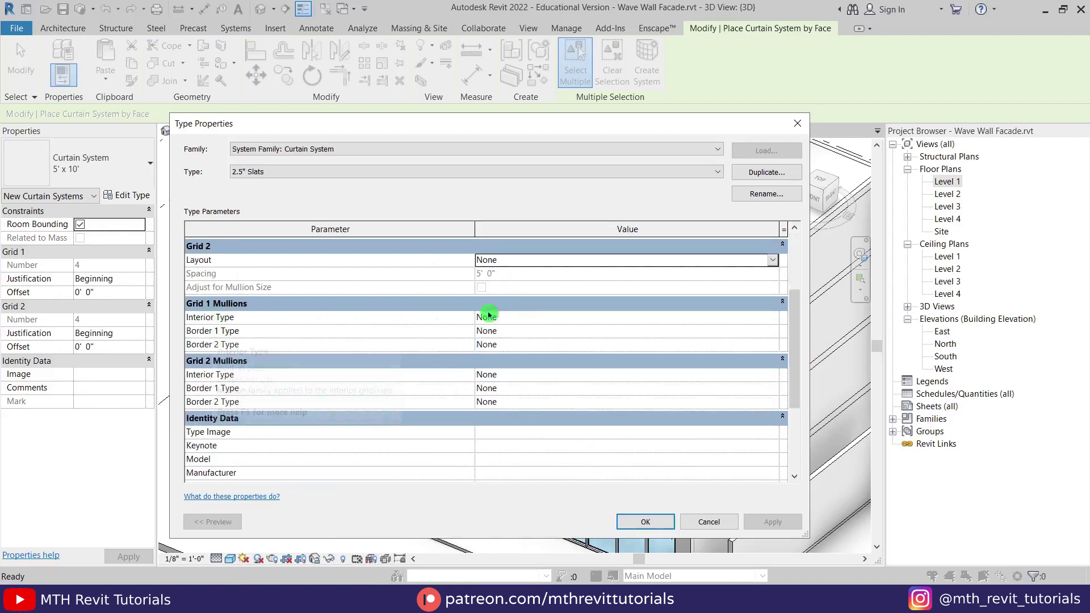
{"action": "left_click", "coordinate": [773, 318]}
{"action": "left_click", "coordinate": [773, 317]}
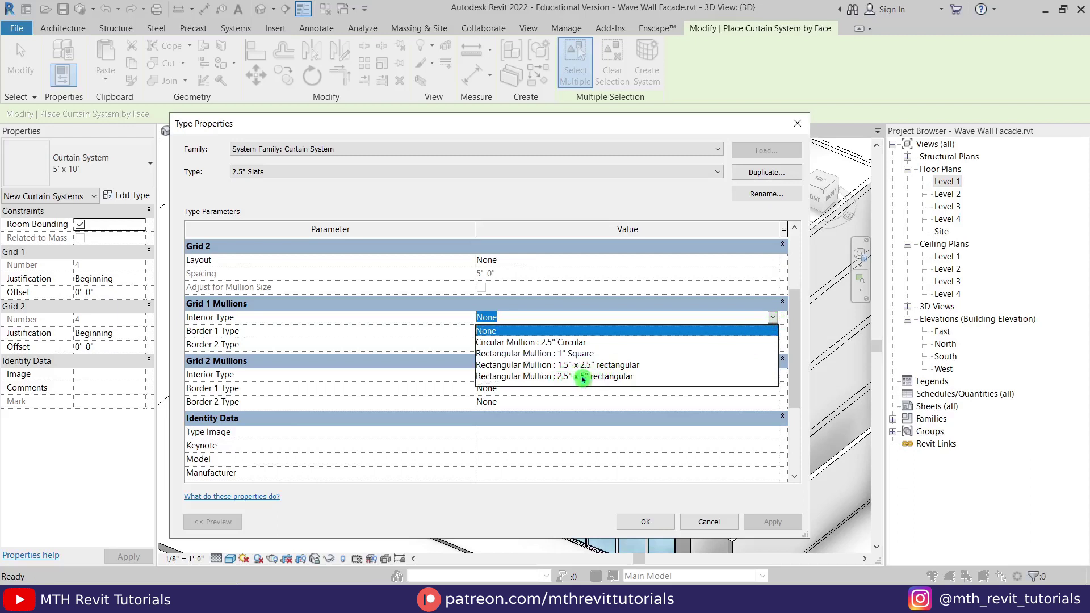
{"action": "left_click", "coordinate": [583, 376]}
{"action": "left_click", "coordinate": [772, 331]}
{"action": "left_click", "coordinate": [772, 331]}
{"action": "scroll", "coordinate": [652, 374], "scroll_direction": "down", "scroll_amount": 1}
{"action": "left_click", "coordinate": [613, 378]}
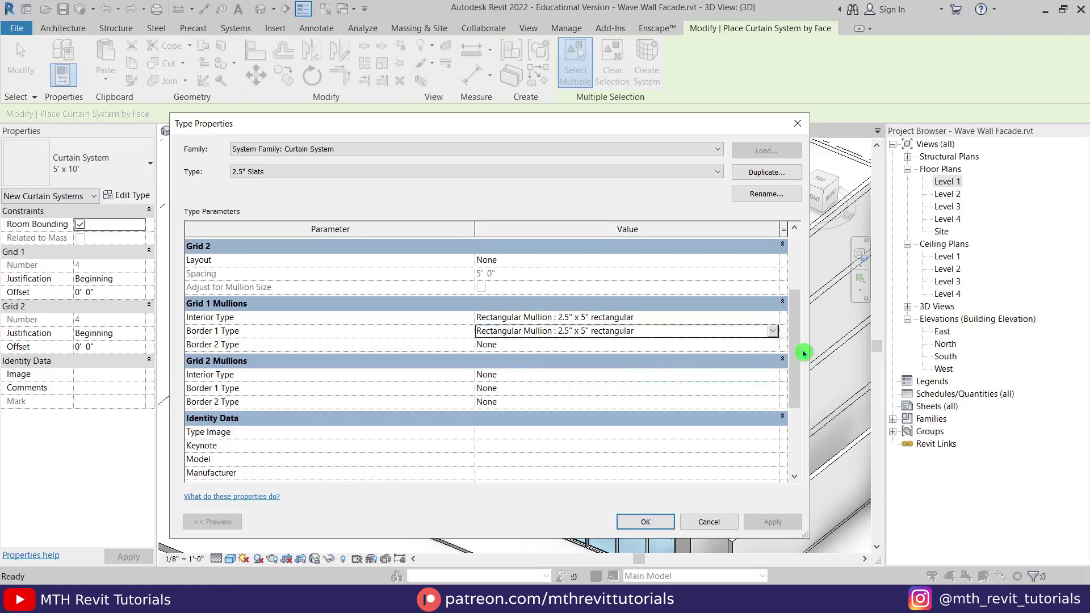
{"action": "left_click", "coordinate": [773, 345]}
{"action": "left_click", "coordinate": [773, 344]}
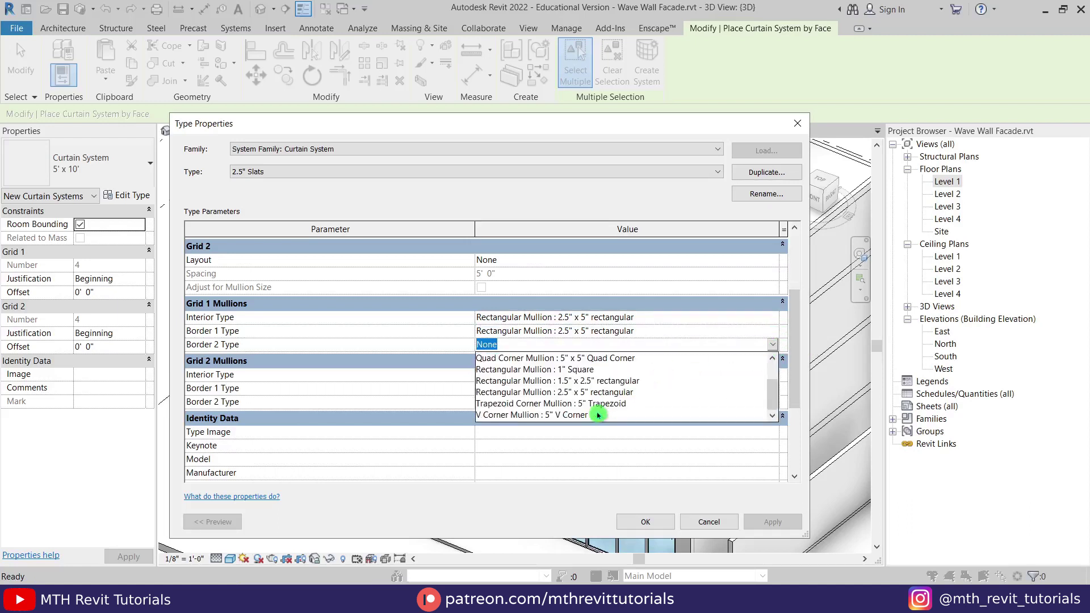
{"action": "left_click", "coordinate": [605, 394]}
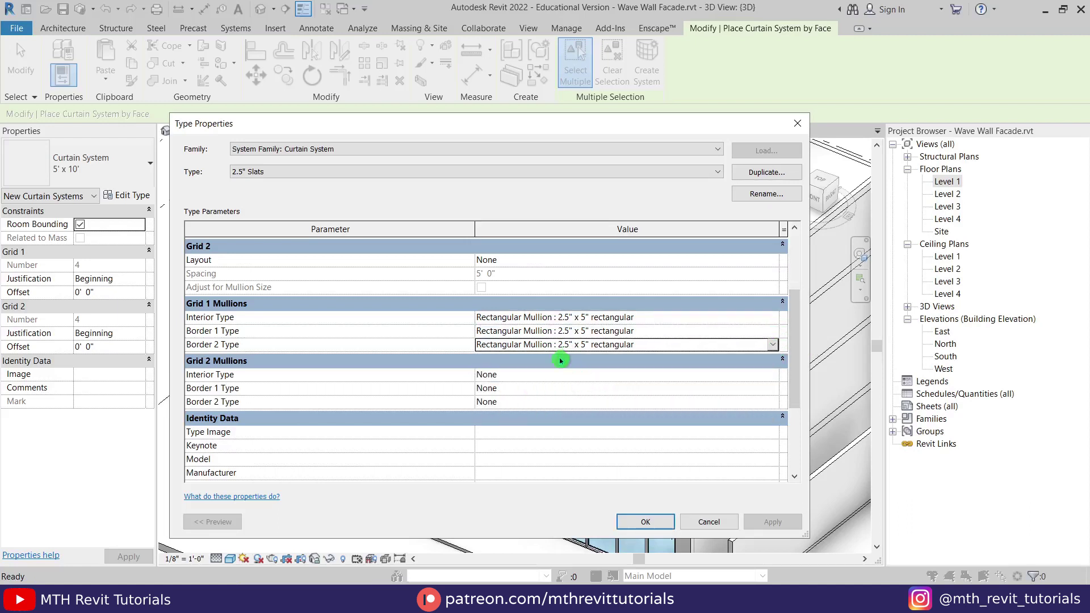
{"action": "left_click", "coordinate": [636, 523]}
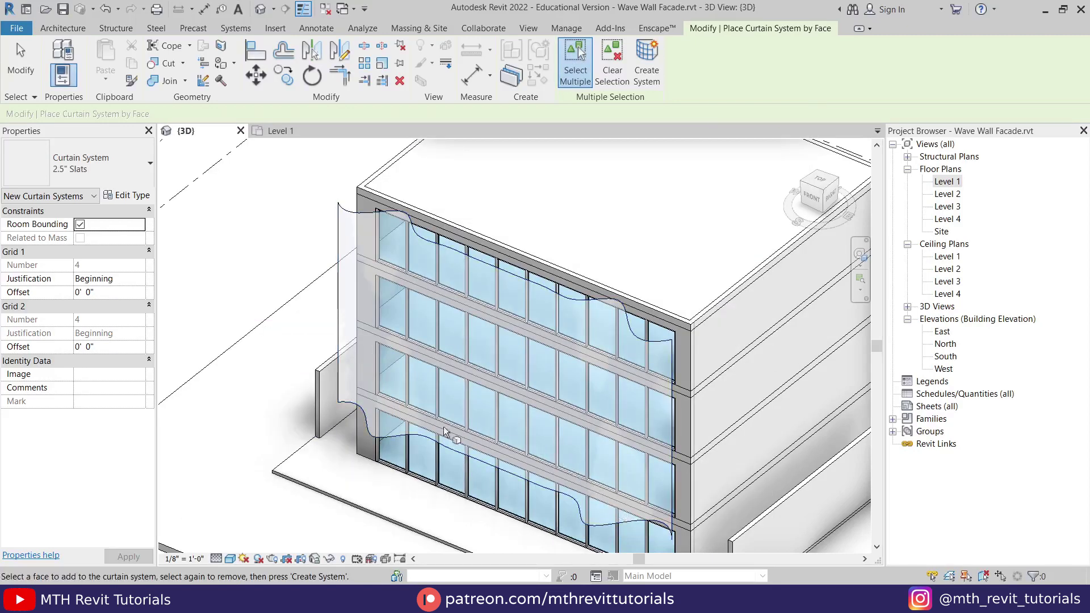
Step: Create the 2.5" Slats curtain system on the wavy mass face in front of the building
{"action": "left_click", "coordinate": [477, 263]}
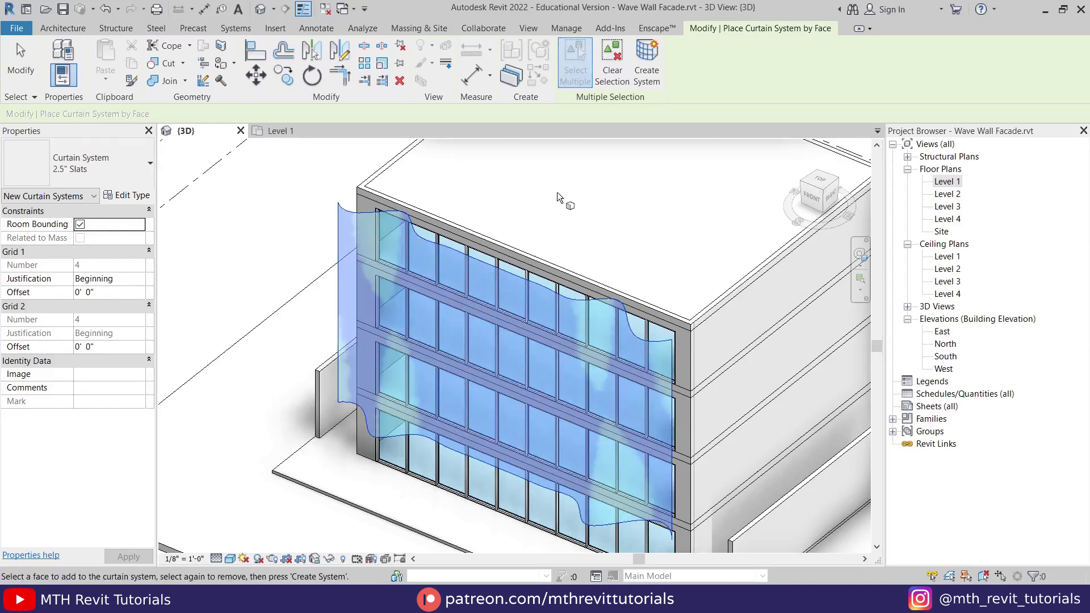
{"action": "left_click", "coordinate": [646, 81]}
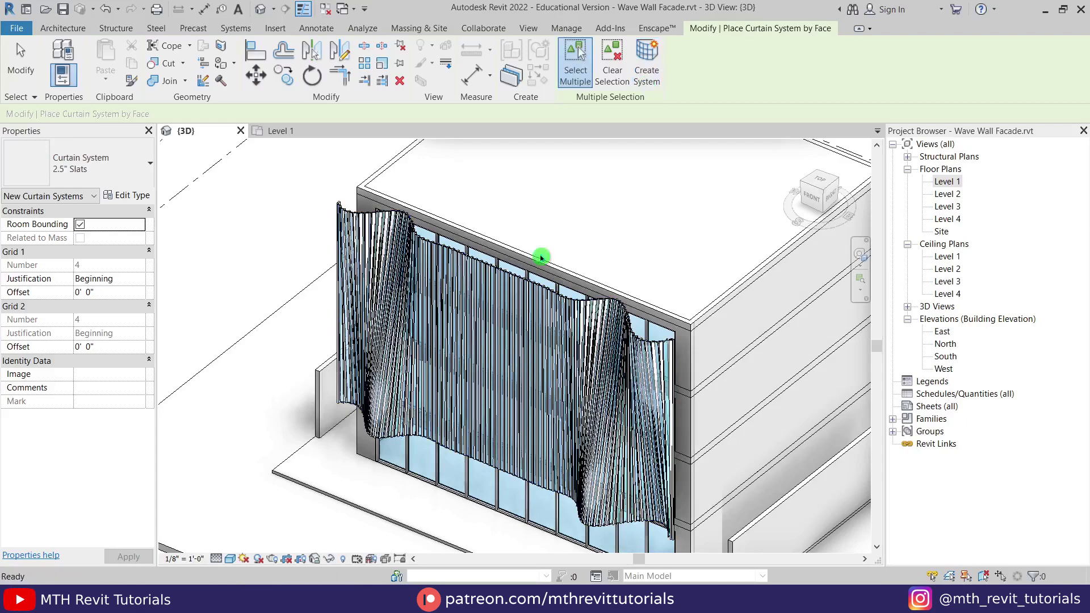
{"action": "key", "text": "Escape"}
Step: Inspect the slatted curtain system from several angles and switch the mass display to Show Mass by View Settings
{"action": "scroll", "coordinate": [502, 328], "scroll_direction": "down", "scroll_amount": 3}
{"action": "middle_click_drag", "start_coordinate": [503, 328], "coordinate": [627, 298], "text": "shift"}
{"action": "scroll", "coordinate": [418, 280], "scroll_direction": "up", "scroll_amount": 3}
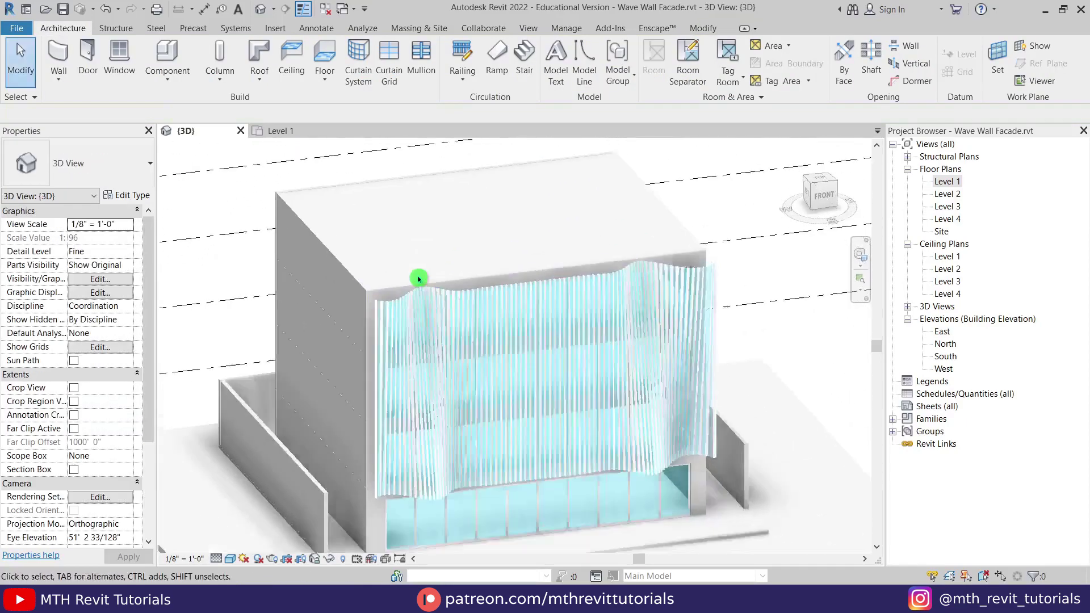
{"action": "scroll", "coordinate": [518, 378], "scroll_direction": "down", "scroll_amount": 3}
{"action": "mouse_move", "coordinate": [568, 381]}
{"action": "middle_mouse_down", "text": "shift"}
{"action": "mouse_move", "coordinate": [583, 377]}
{"action": "mouse_move", "coordinate": [600, 414]}
{"action": "mouse_move", "coordinate": [526, 353]}
{"action": "middle_mouse_up", "text": "shift"}
{"action": "scroll", "coordinate": [564, 282], "scroll_direction": "up", "scroll_amount": 2}
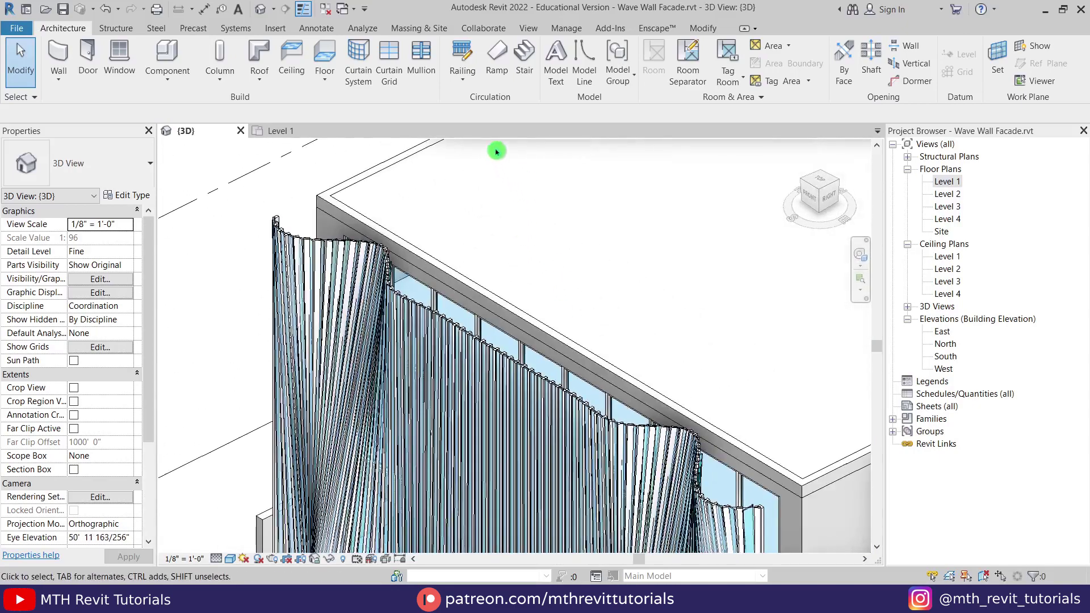
{"action": "left_click", "coordinate": [425, 28]}
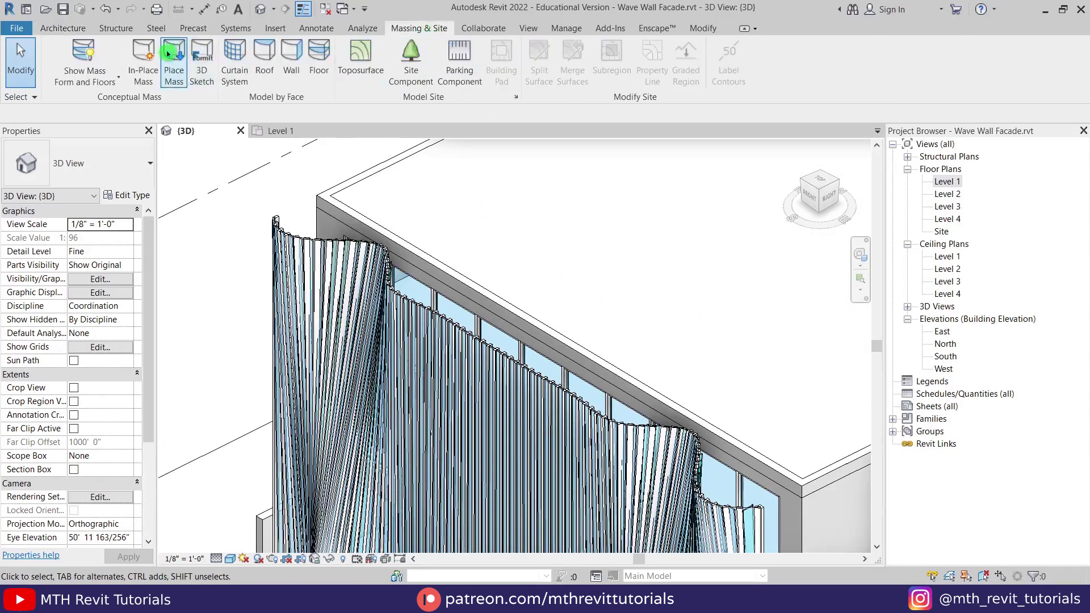
{"action": "left_click", "coordinate": [94, 54]}
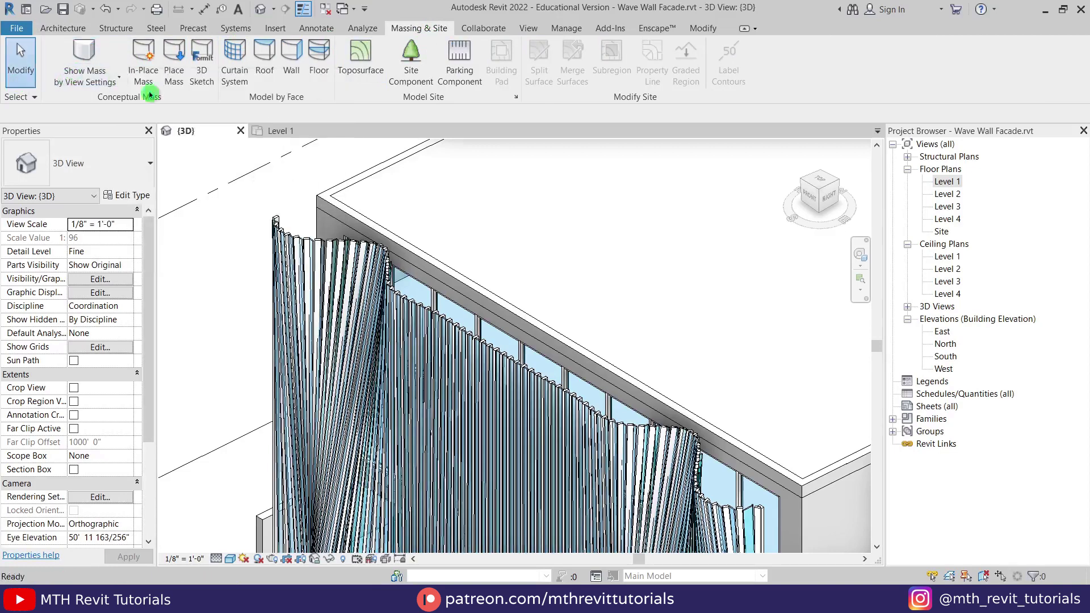
Step: Set the curtain panel of the slatted facade's 2.5" Slats type to Empty System Panel : Empty
{"action": "scroll", "coordinate": [323, 253], "scroll_direction": "up", "scroll_amount": 5}
{"action": "scroll", "coordinate": [335, 260], "scroll_direction": "down", "scroll_amount": 4}
{"action": "scroll", "coordinate": [328, 249], "scroll_direction": "up", "scroll_amount": 6}
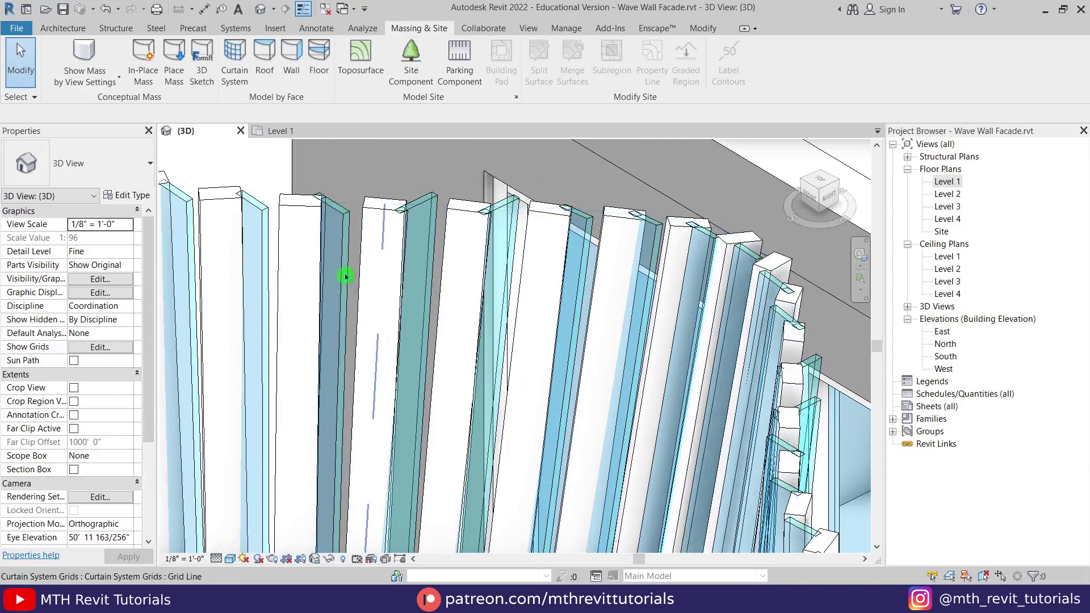
{"action": "scroll", "coordinate": [440, 243], "scroll_direction": "down", "scroll_amount": 3}
{"action": "scroll", "coordinate": [344, 280], "scroll_direction": "down", "scroll_amount": 3}
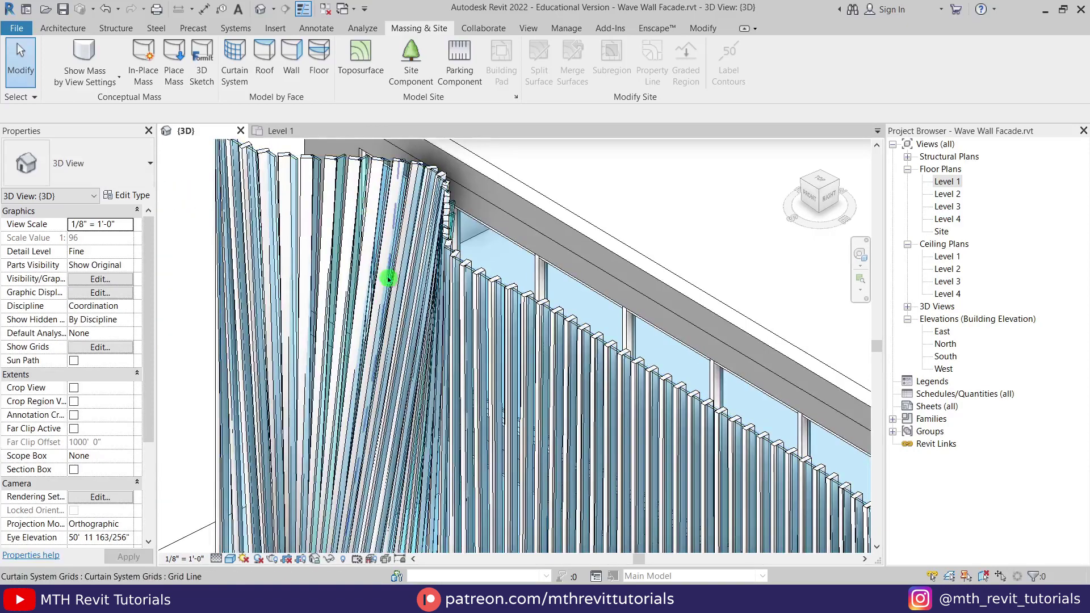
{"action": "scroll", "coordinate": [304, 246], "scroll_direction": "up", "scroll_amount": 1}
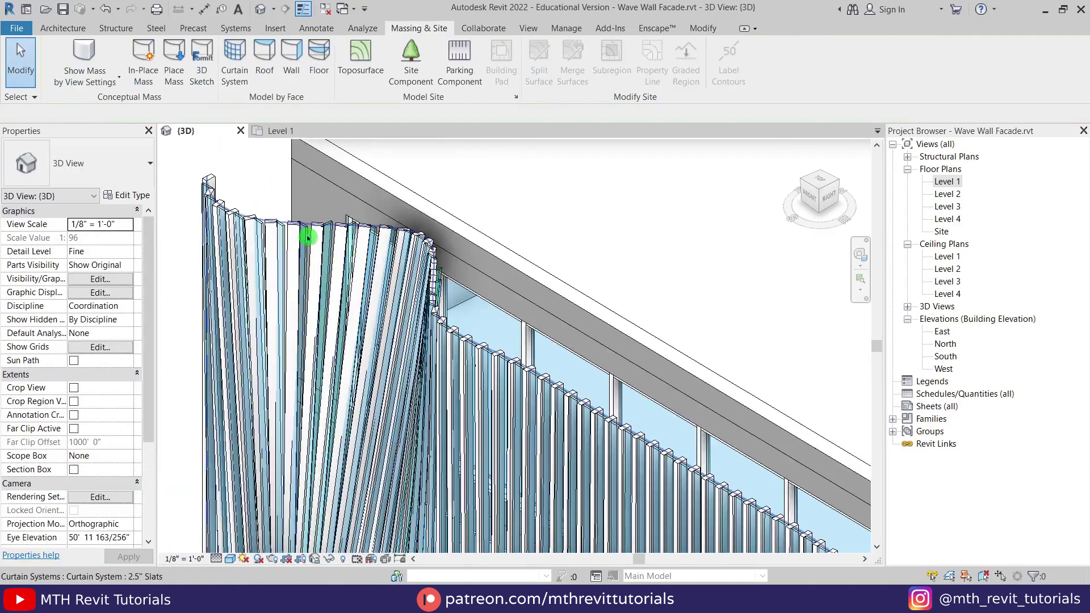
{"action": "left_click", "coordinate": [307, 237]}
{"action": "scroll", "coordinate": [301, 230], "scroll_direction": "up", "scroll_amount": 1}
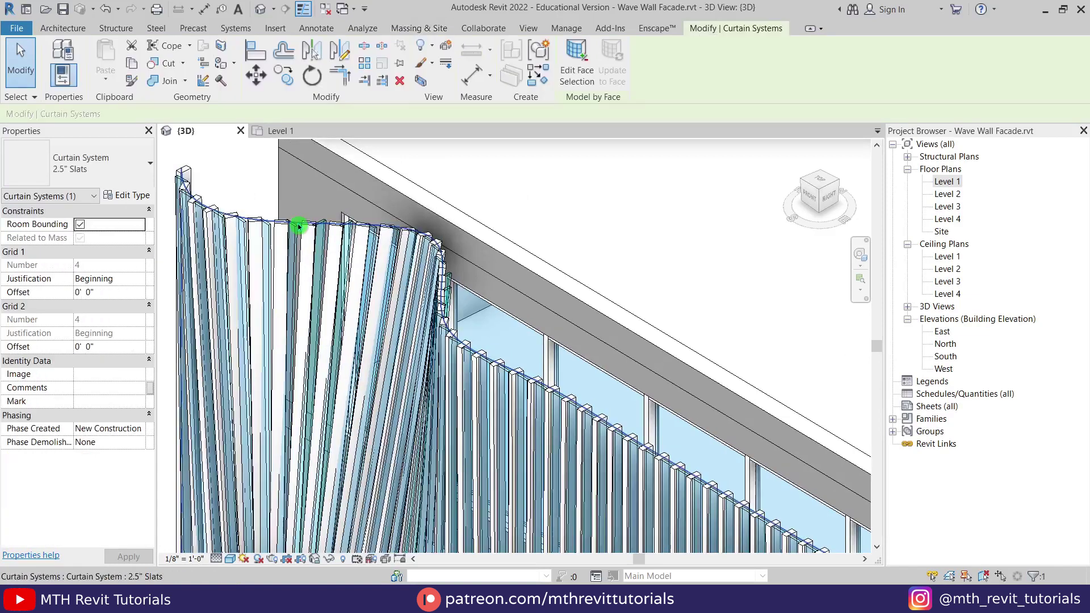
{"action": "left_click", "coordinate": [132, 196]}
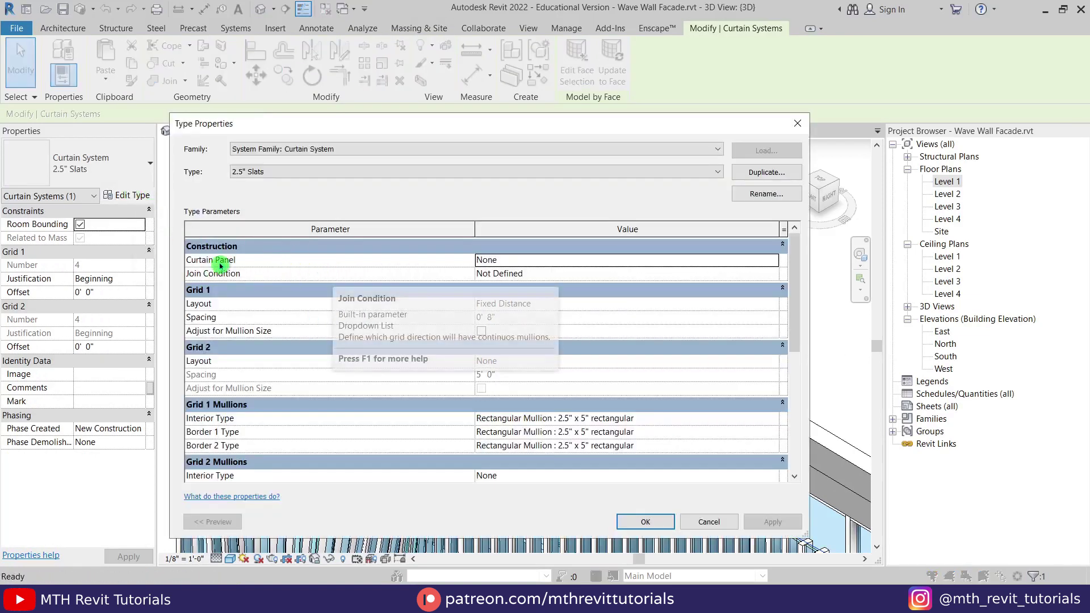
{"action": "left_click", "coordinate": [774, 262]}
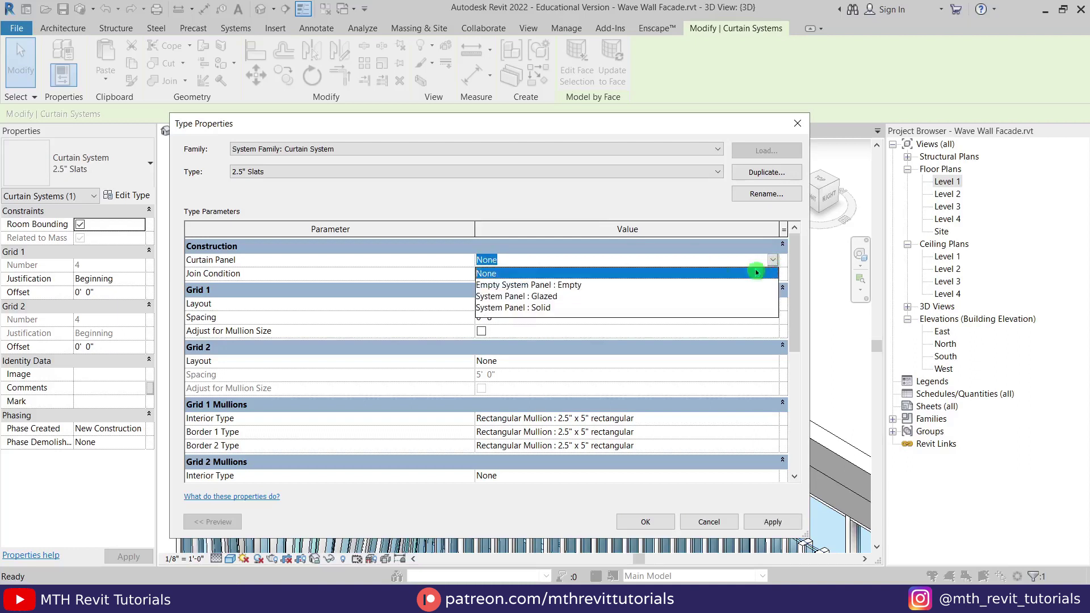
{"action": "left_click", "coordinate": [583, 290]}
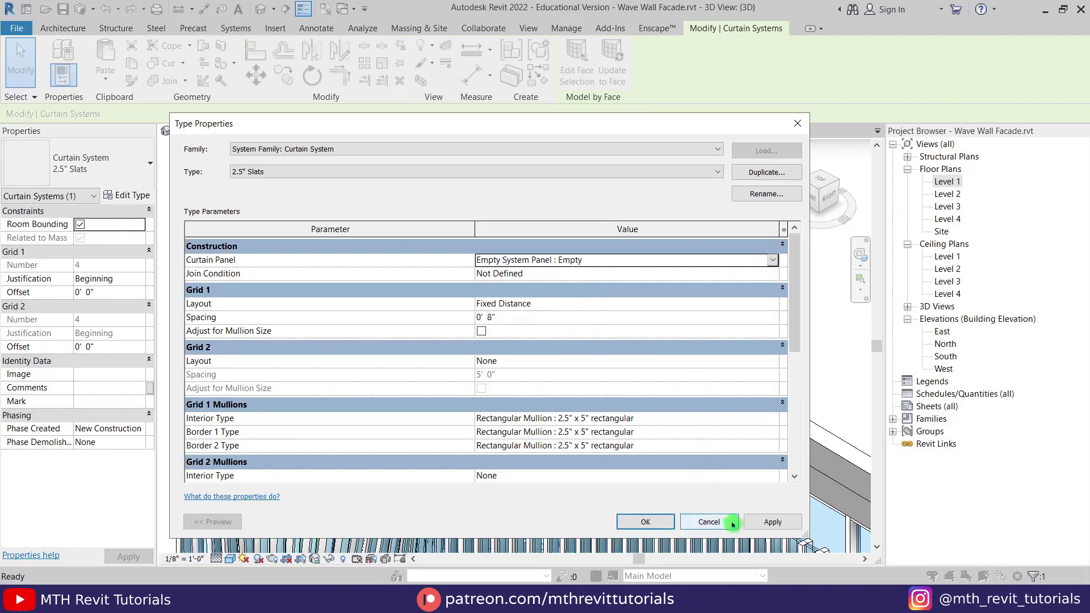
{"action": "left_click", "coordinate": [625, 527]}
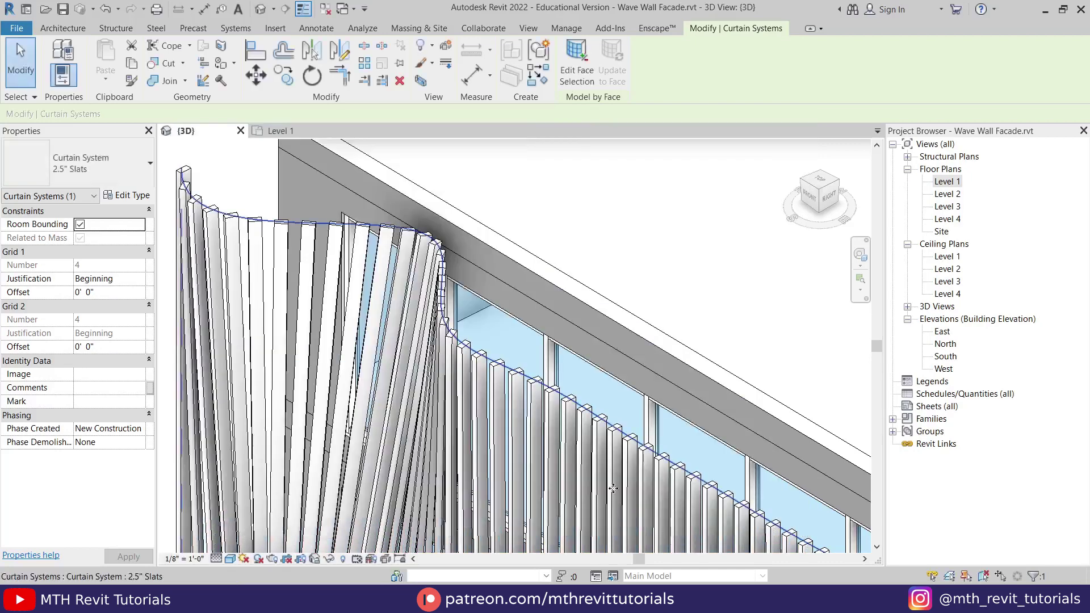
Step: Deselect the curtain system and examine the open slatted facade from both sides of the building
{"action": "key", "text": "Escape"}
{"action": "scroll", "coordinate": [363, 250], "scroll_direction": "up", "scroll_amount": 5}
{"action": "middle_click_drag", "start_coordinate": [352, 228], "coordinate": [425, 364], "text": "shift"}
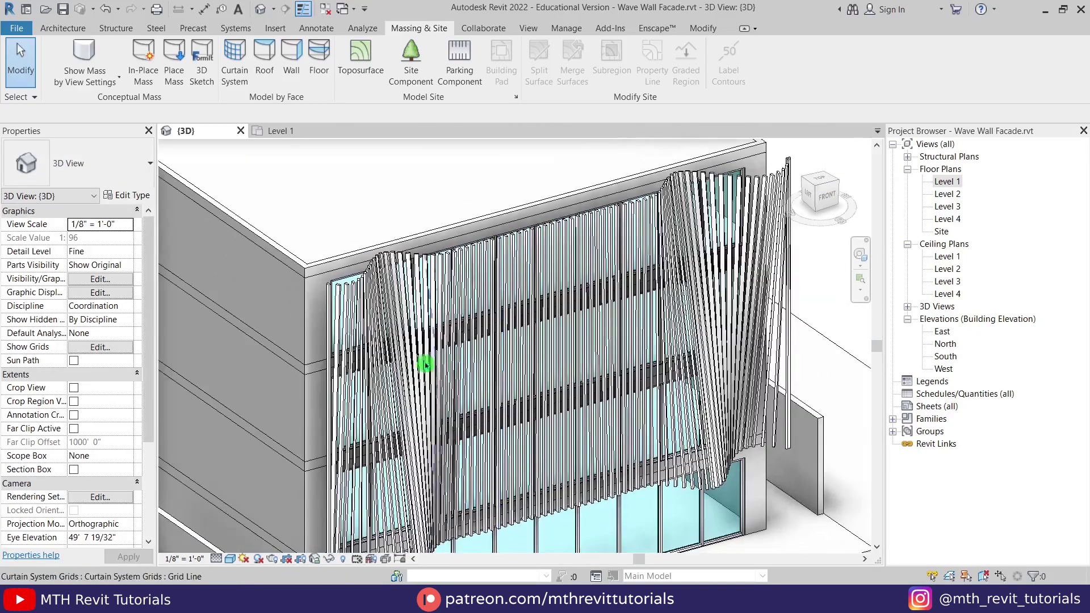
{"action": "middle_click_drag", "start_coordinate": [493, 425], "coordinate": [381, 450], "text": "shift"}
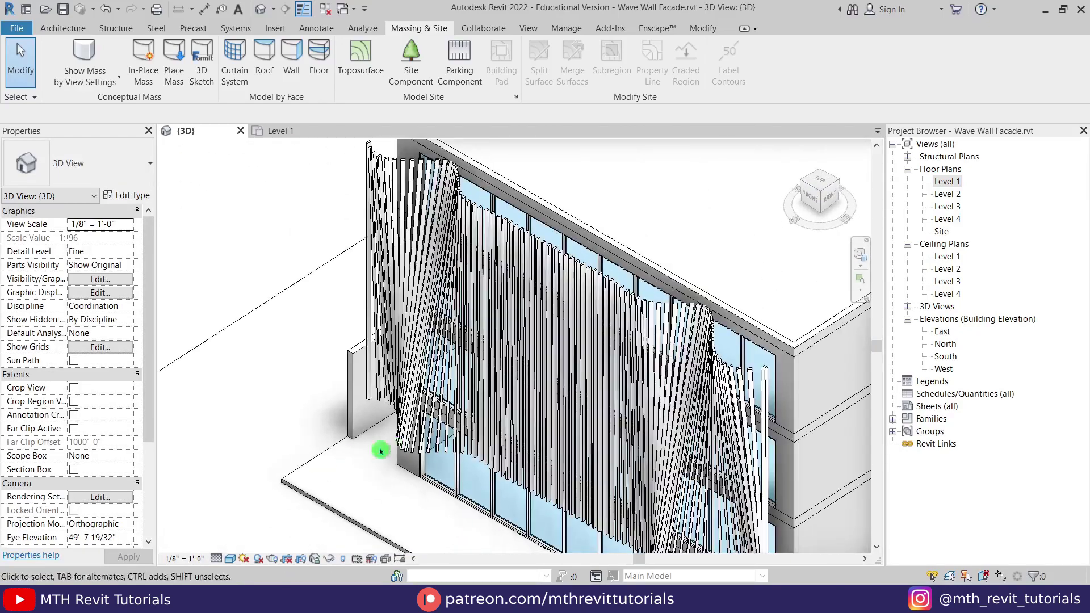
{"action": "left_click", "coordinate": [74, 29]}
{"action": "scroll", "coordinate": [581, 353], "scroll_direction": "down", "scroll_amount": 1}
{"action": "middle_click_drag", "start_coordinate": [582, 353], "coordinate": [457, 320]}
{"action": "mouse_move", "coordinate": [519, 308]}
{"action": "middle_mouse_down", "text": "shift"}
{"action": "mouse_move", "coordinate": [341, 207]}
{"action": "mouse_move", "coordinate": [615, 352]}
{"action": "mouse_move", "coordinate": [539, 417]}
{"action": "mouse_move", "coordinate": [577, 383]}
{"action": "mouse_move", "coordinate": [575, 414]}
{"action": "mouse_move", "coordinate": [259, 502]}
{"action": "middle_mouse_up", "text": "shift"}
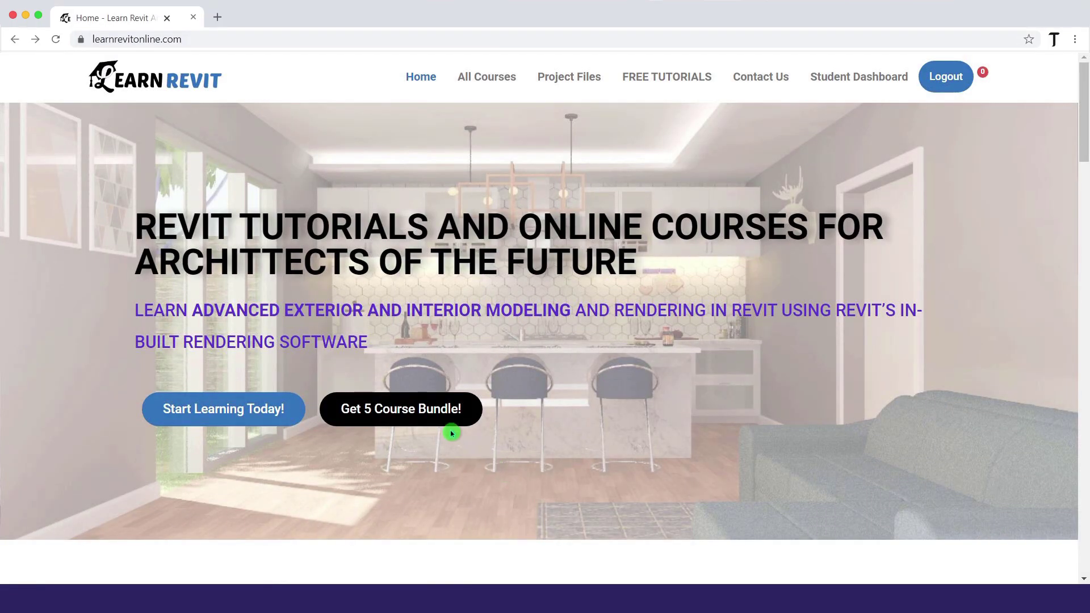
Step: Switch to the Learn Revit website, open the 5 Course Bundle page and start the course
{"action": "left_click", "coordinate": [445, 414]}
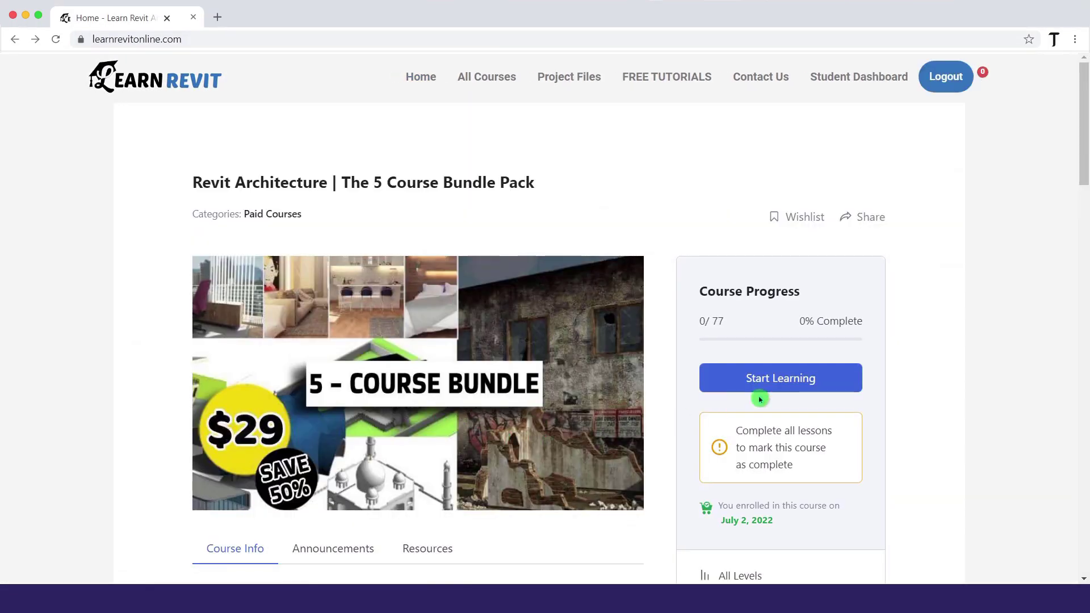
{"action": "left_click", "coordinate": [760, 397]}
{"action": "left_click", "coordinate": [674, 363]}
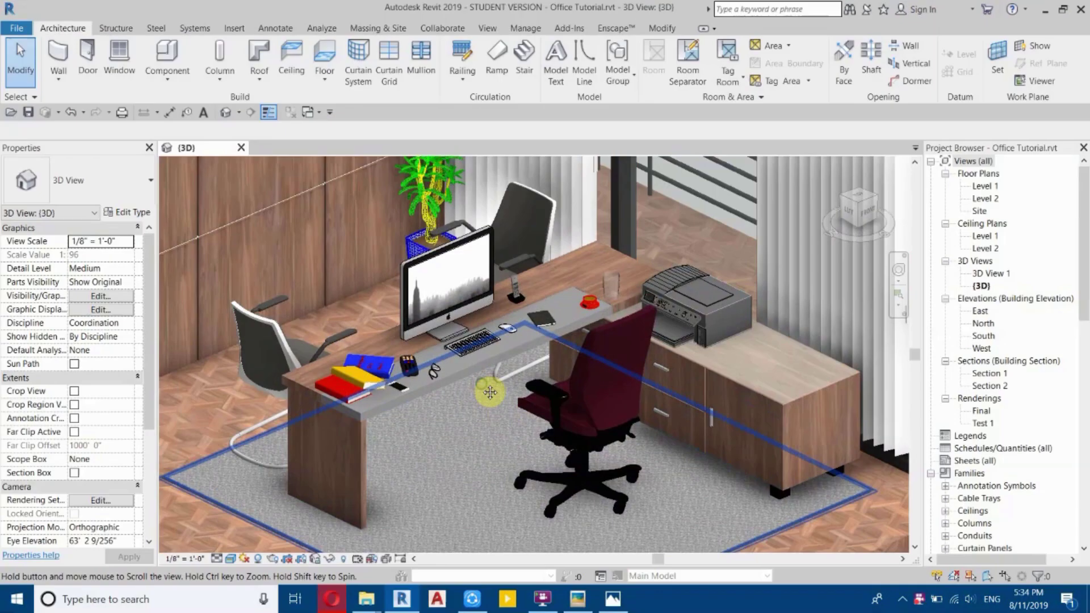
{"action": "middle_click_drag", "start_coordinate": [487, 455], "coordinate": [827, 454], "text": "shift"}
{"action": "left_click", "coordinate": [826, 452]}
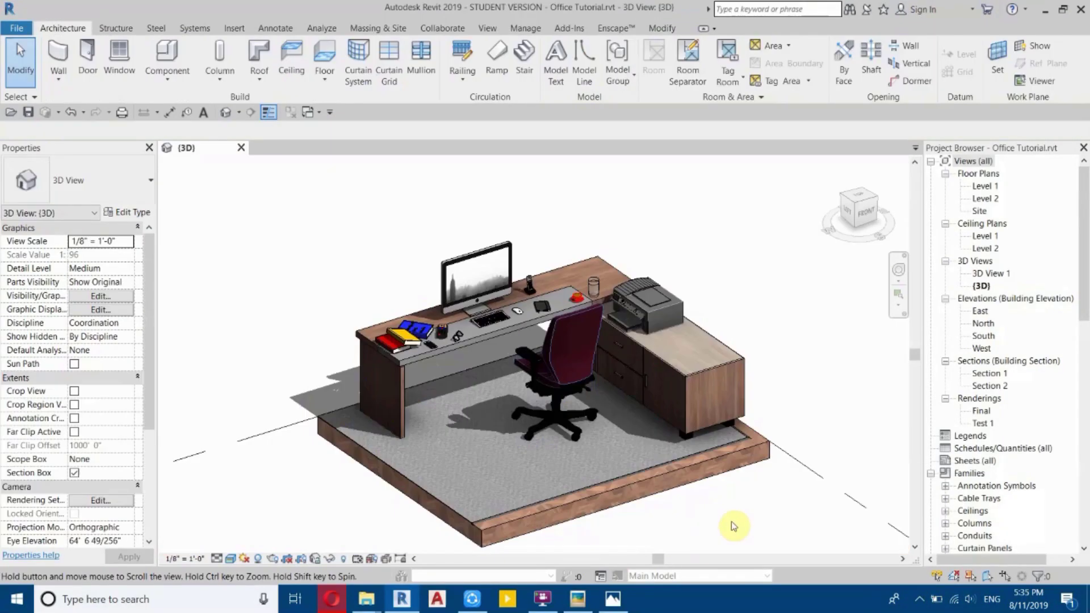